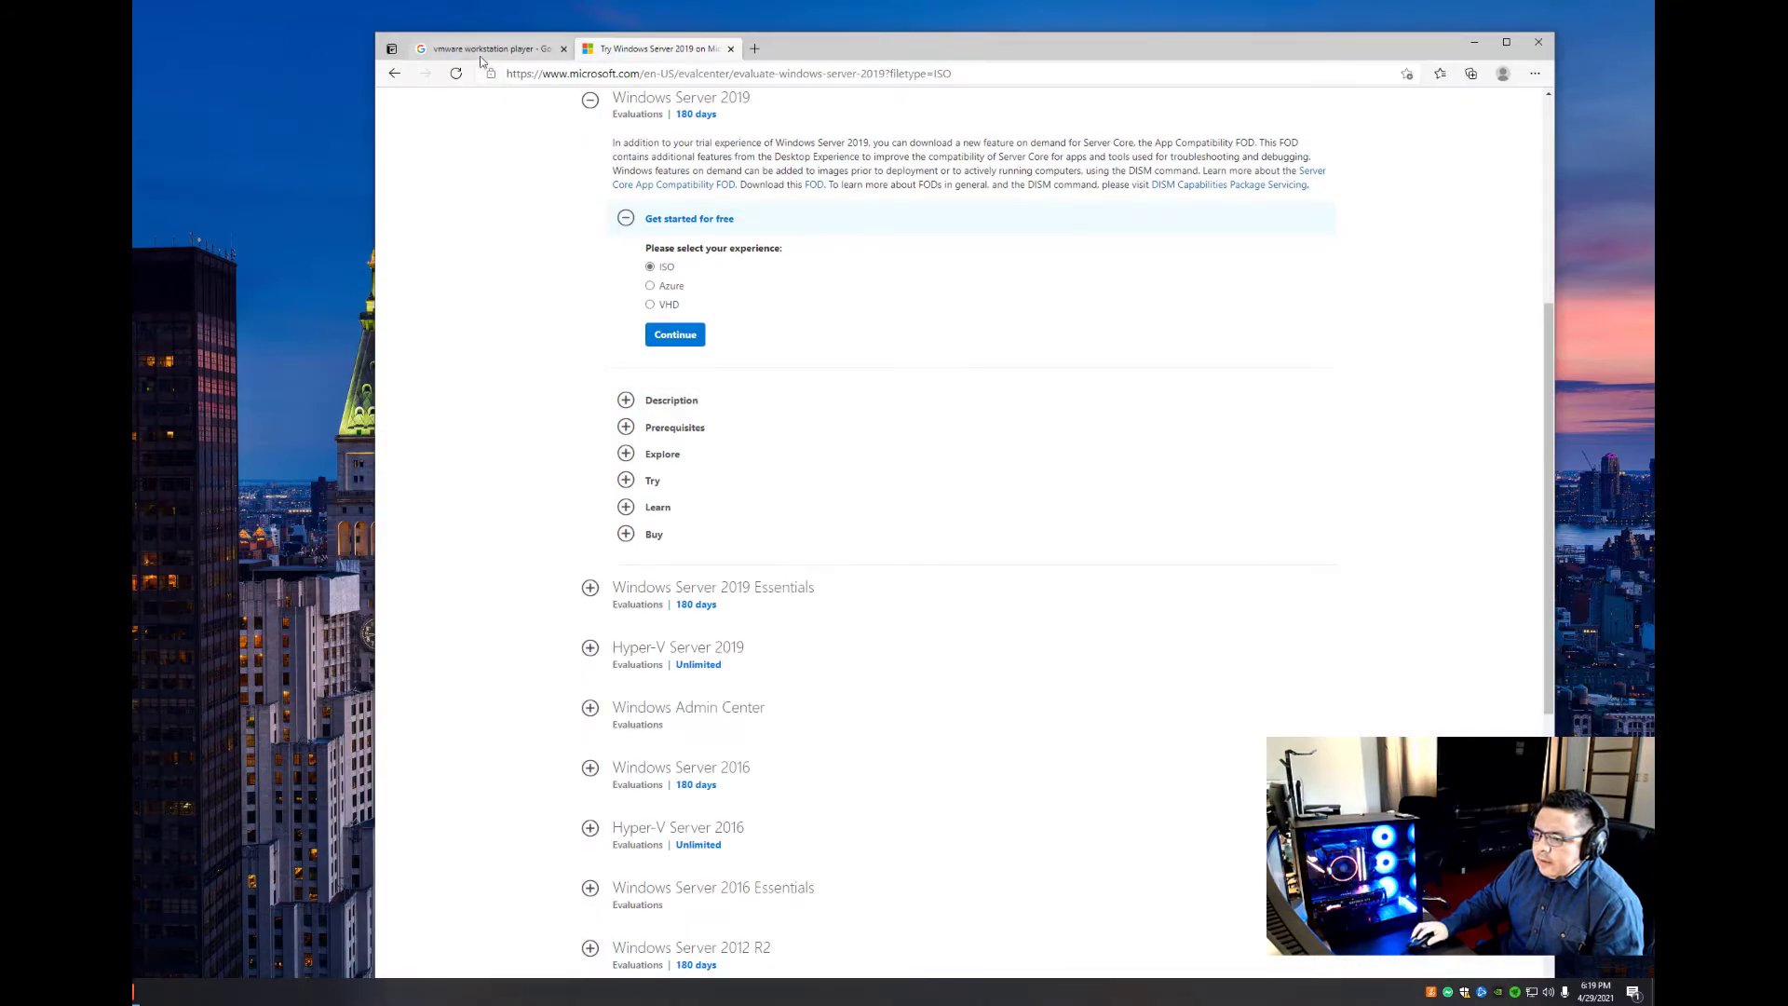
Open VMware's Workstation Player download page from the search results and examine the Windows download option.
click(485, 51)
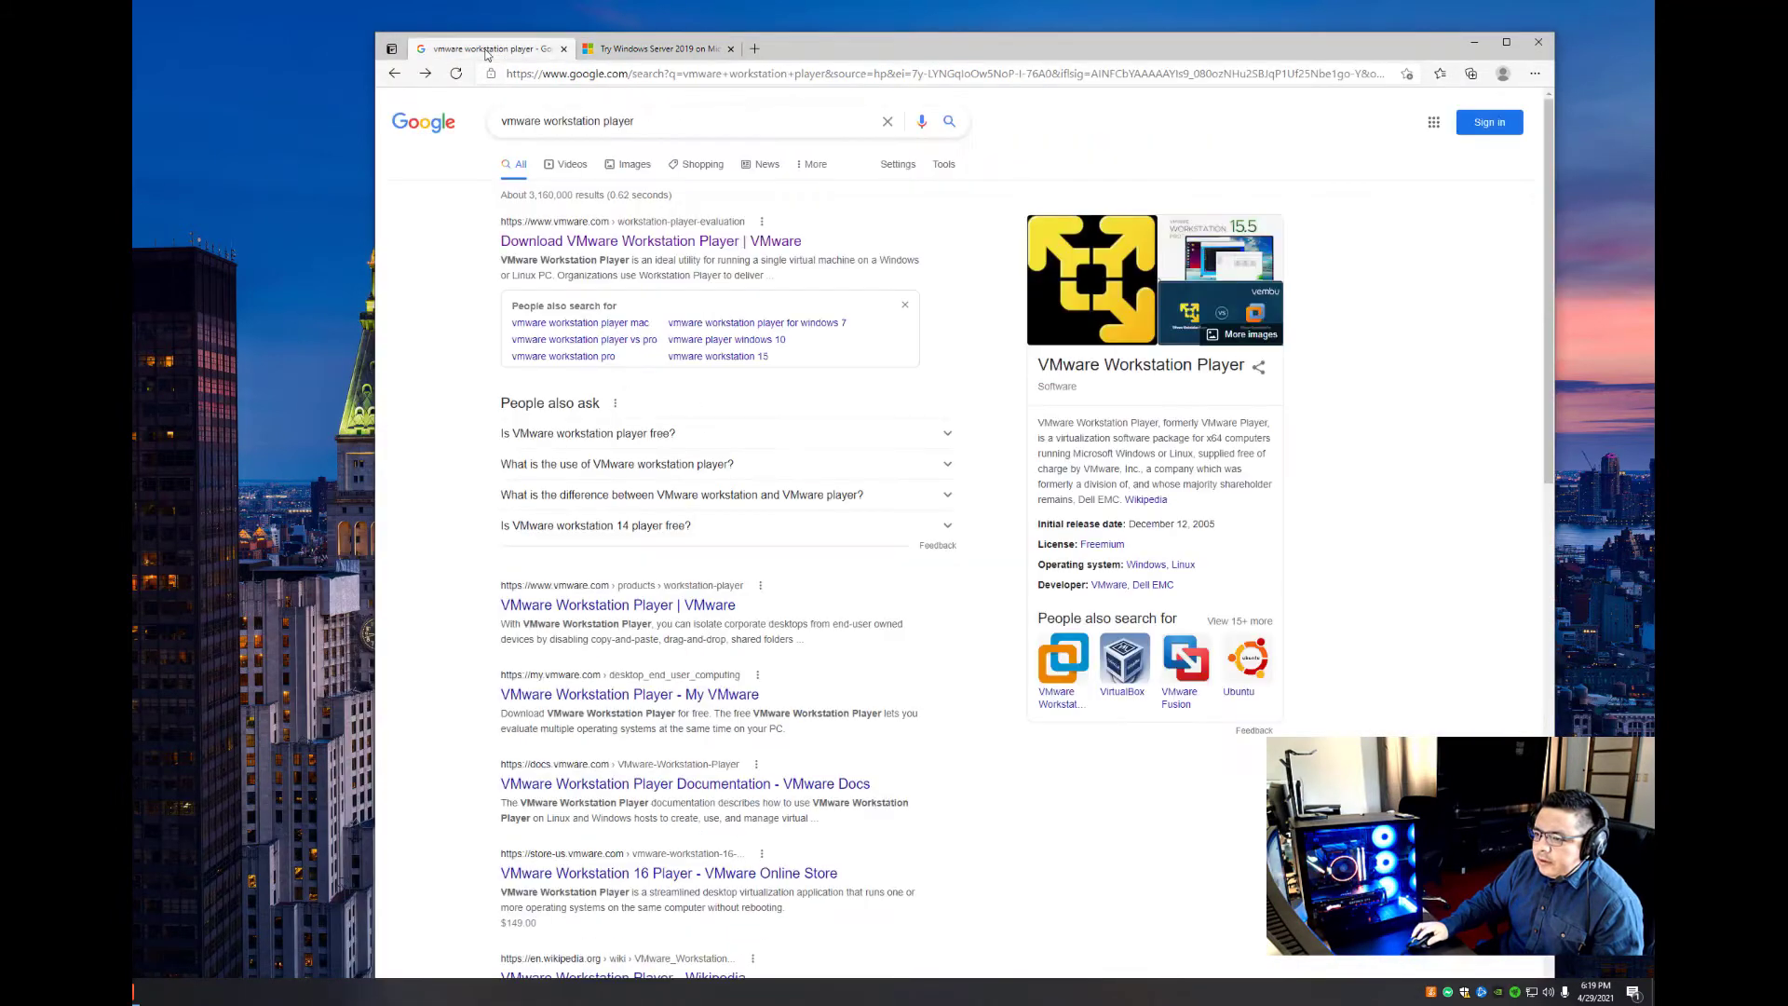
click(584, 242)
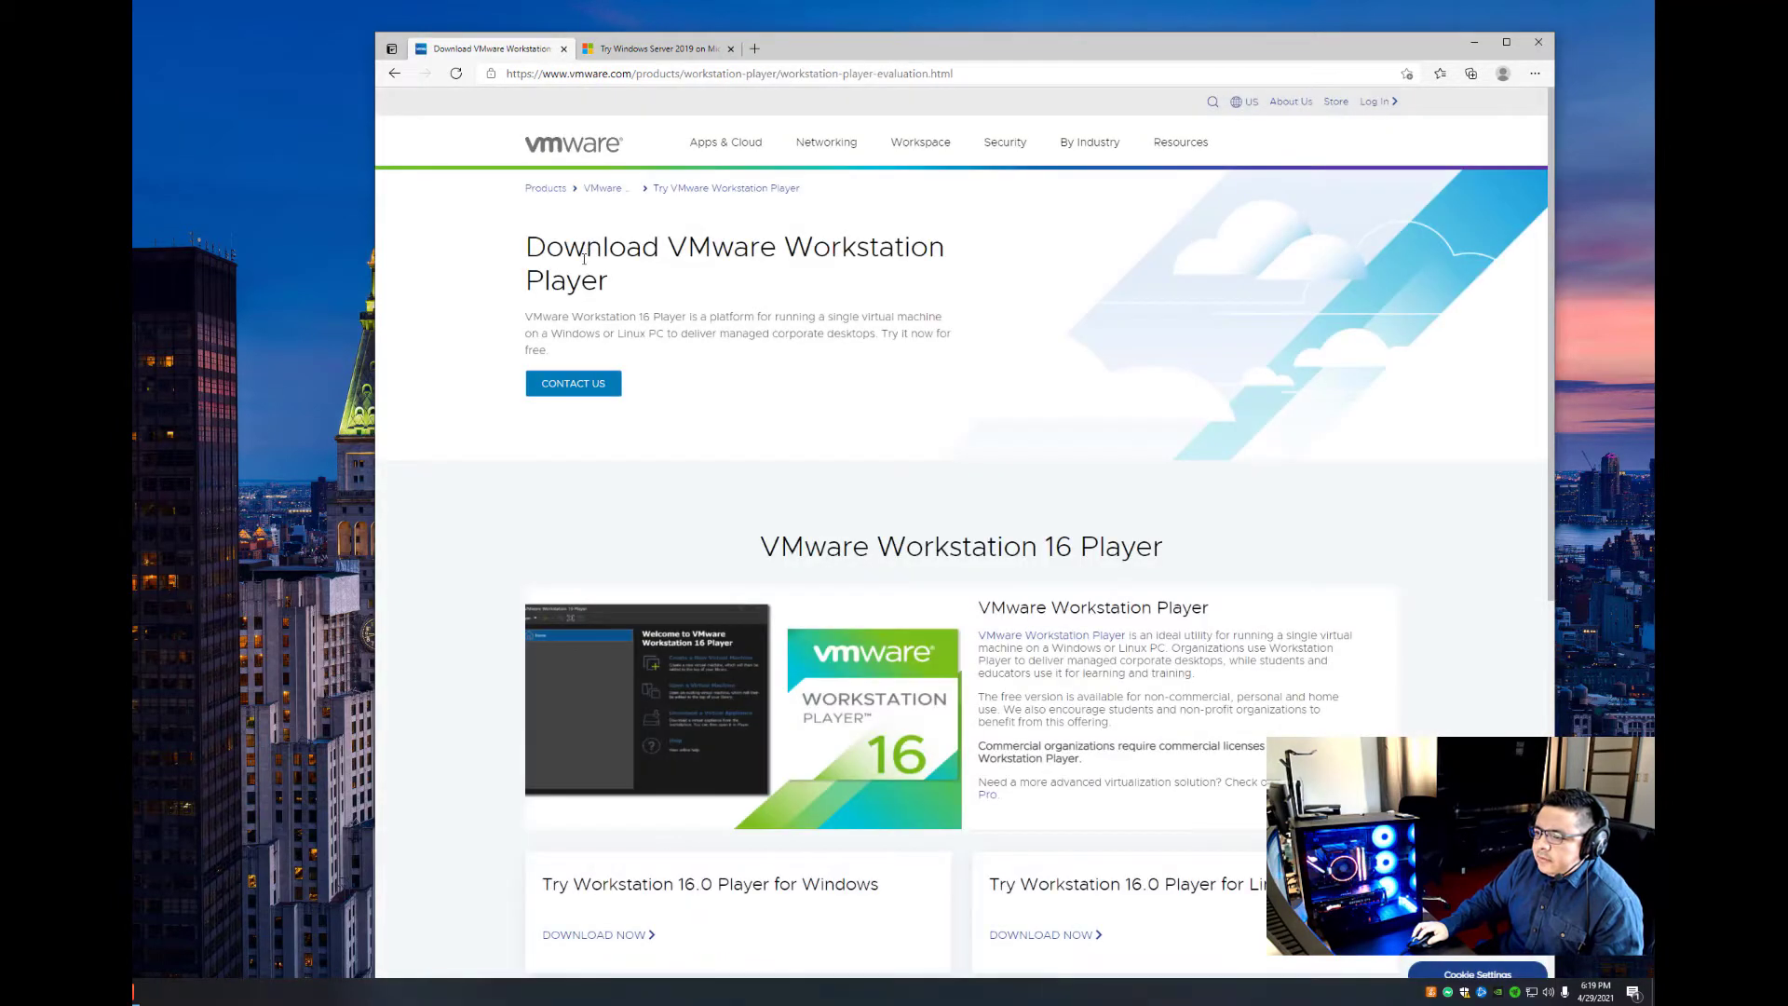
scroll(859, 471, down, 3)
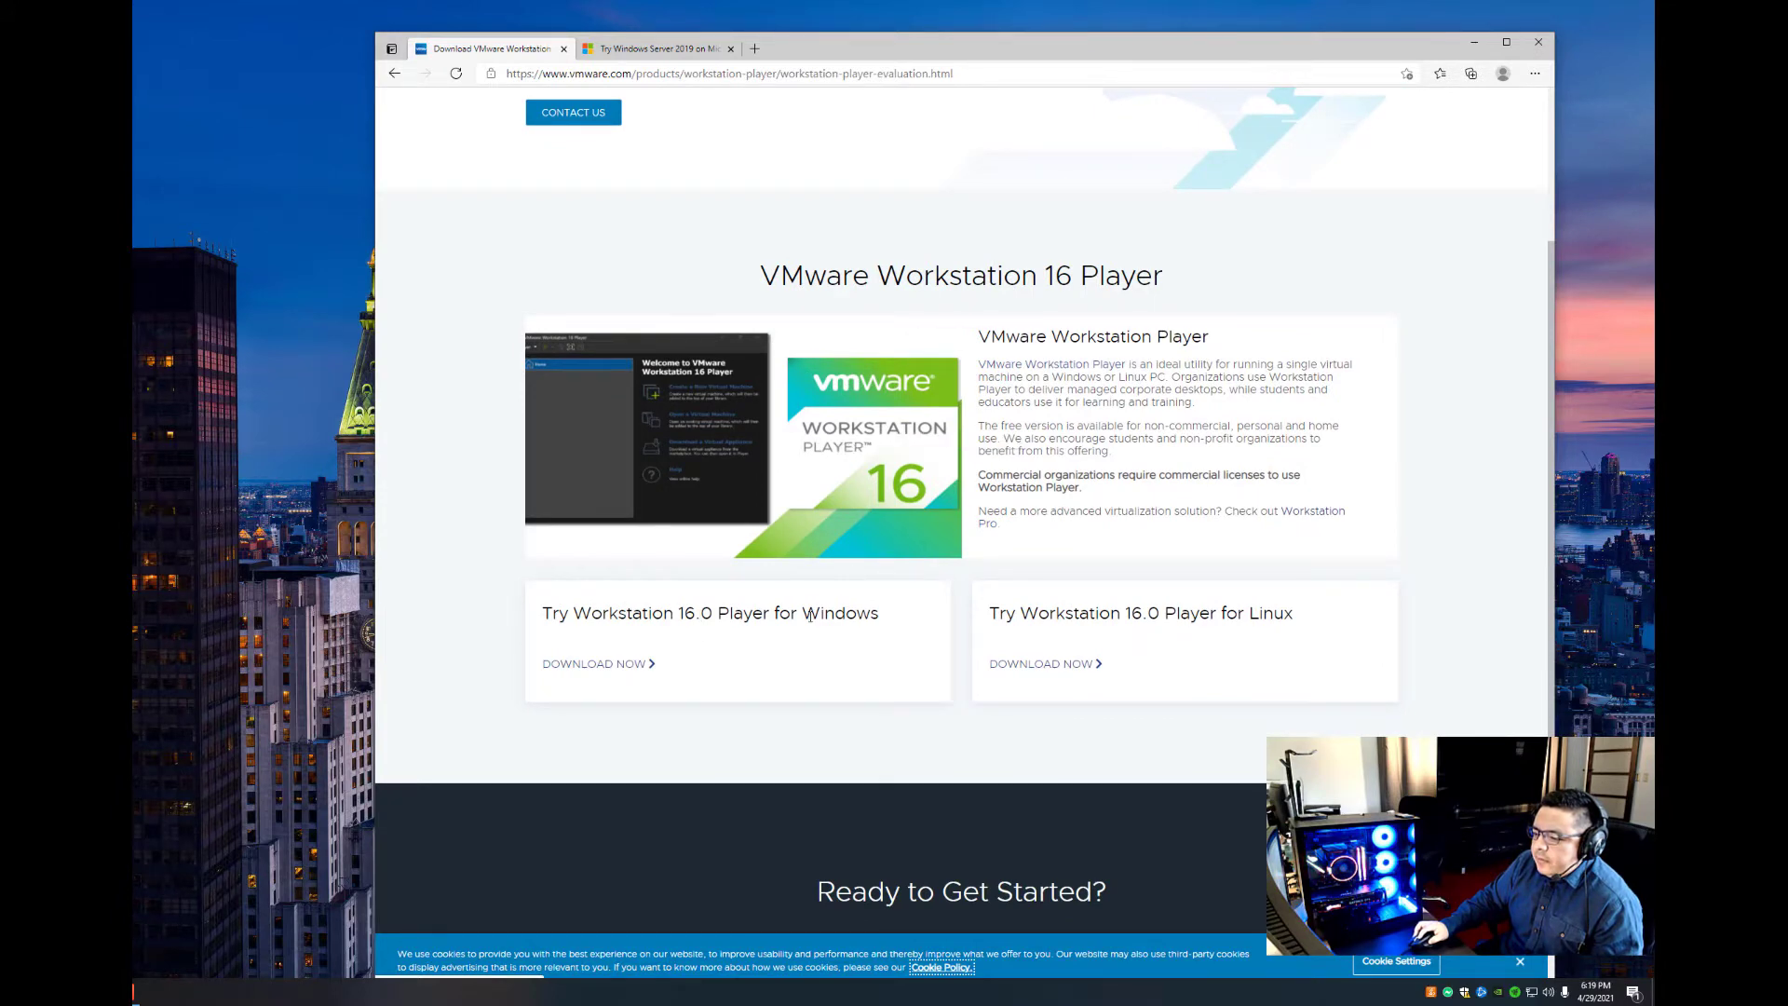
scroll(809, 614, up, 3)
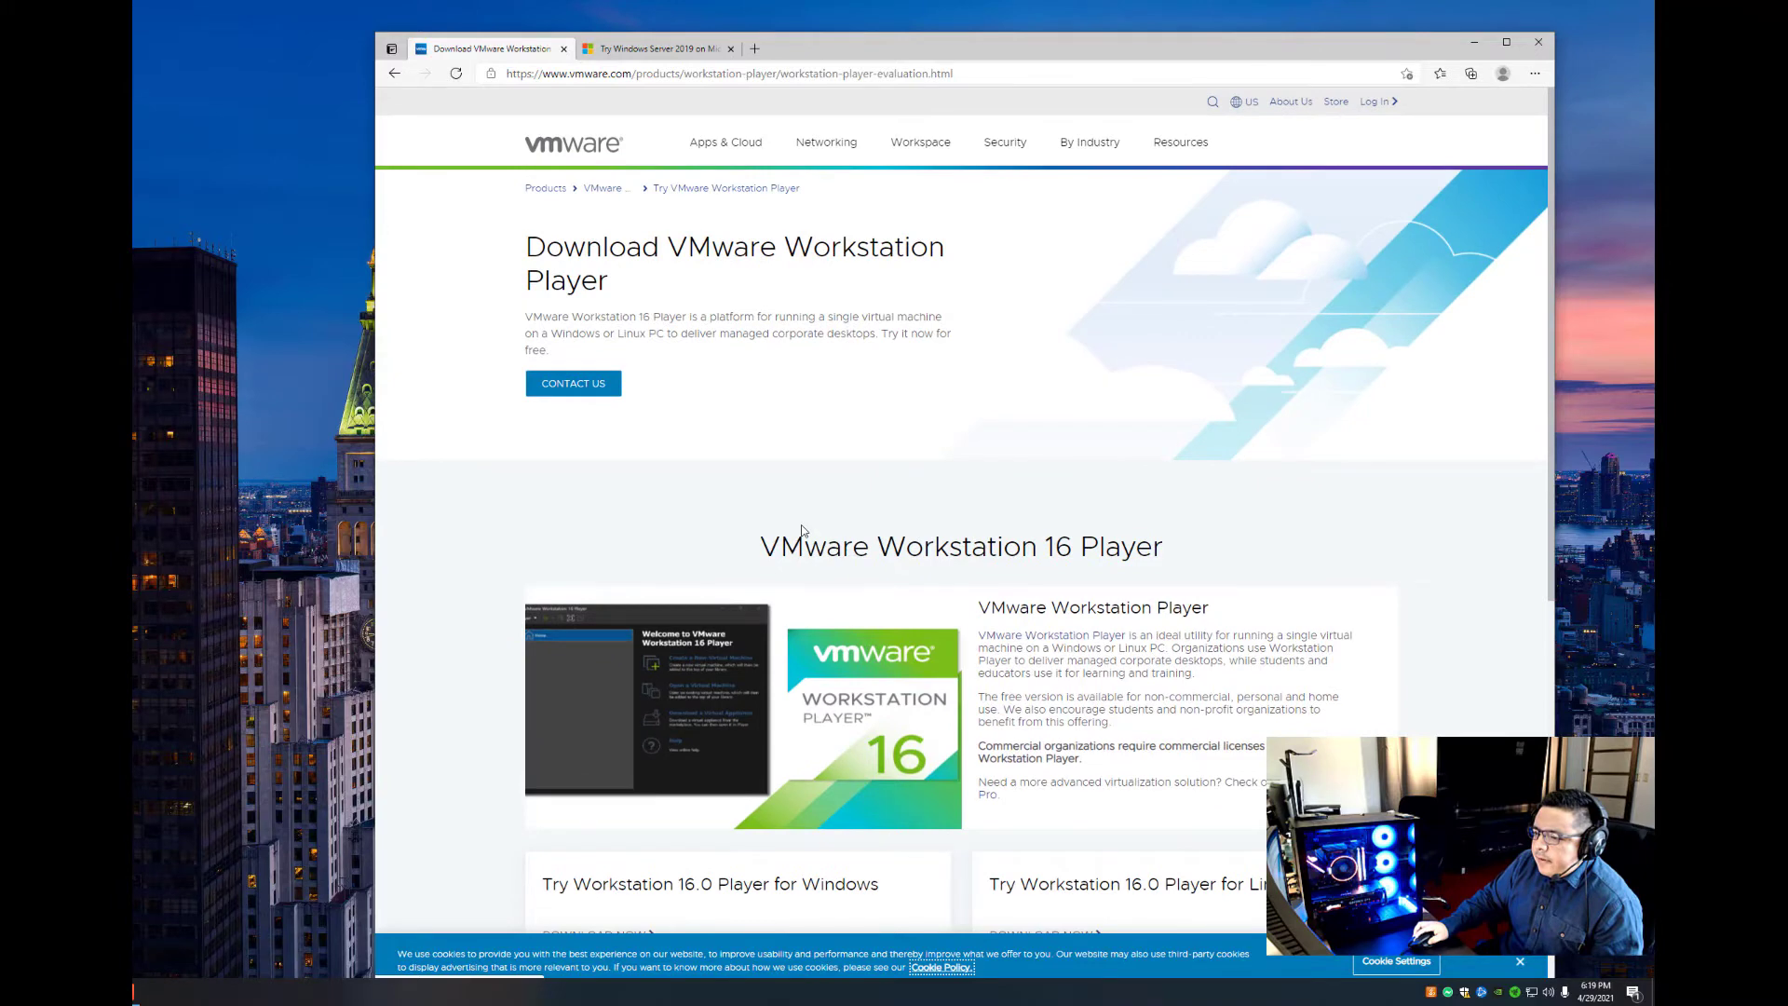
scroll(802, 529, down, 3)
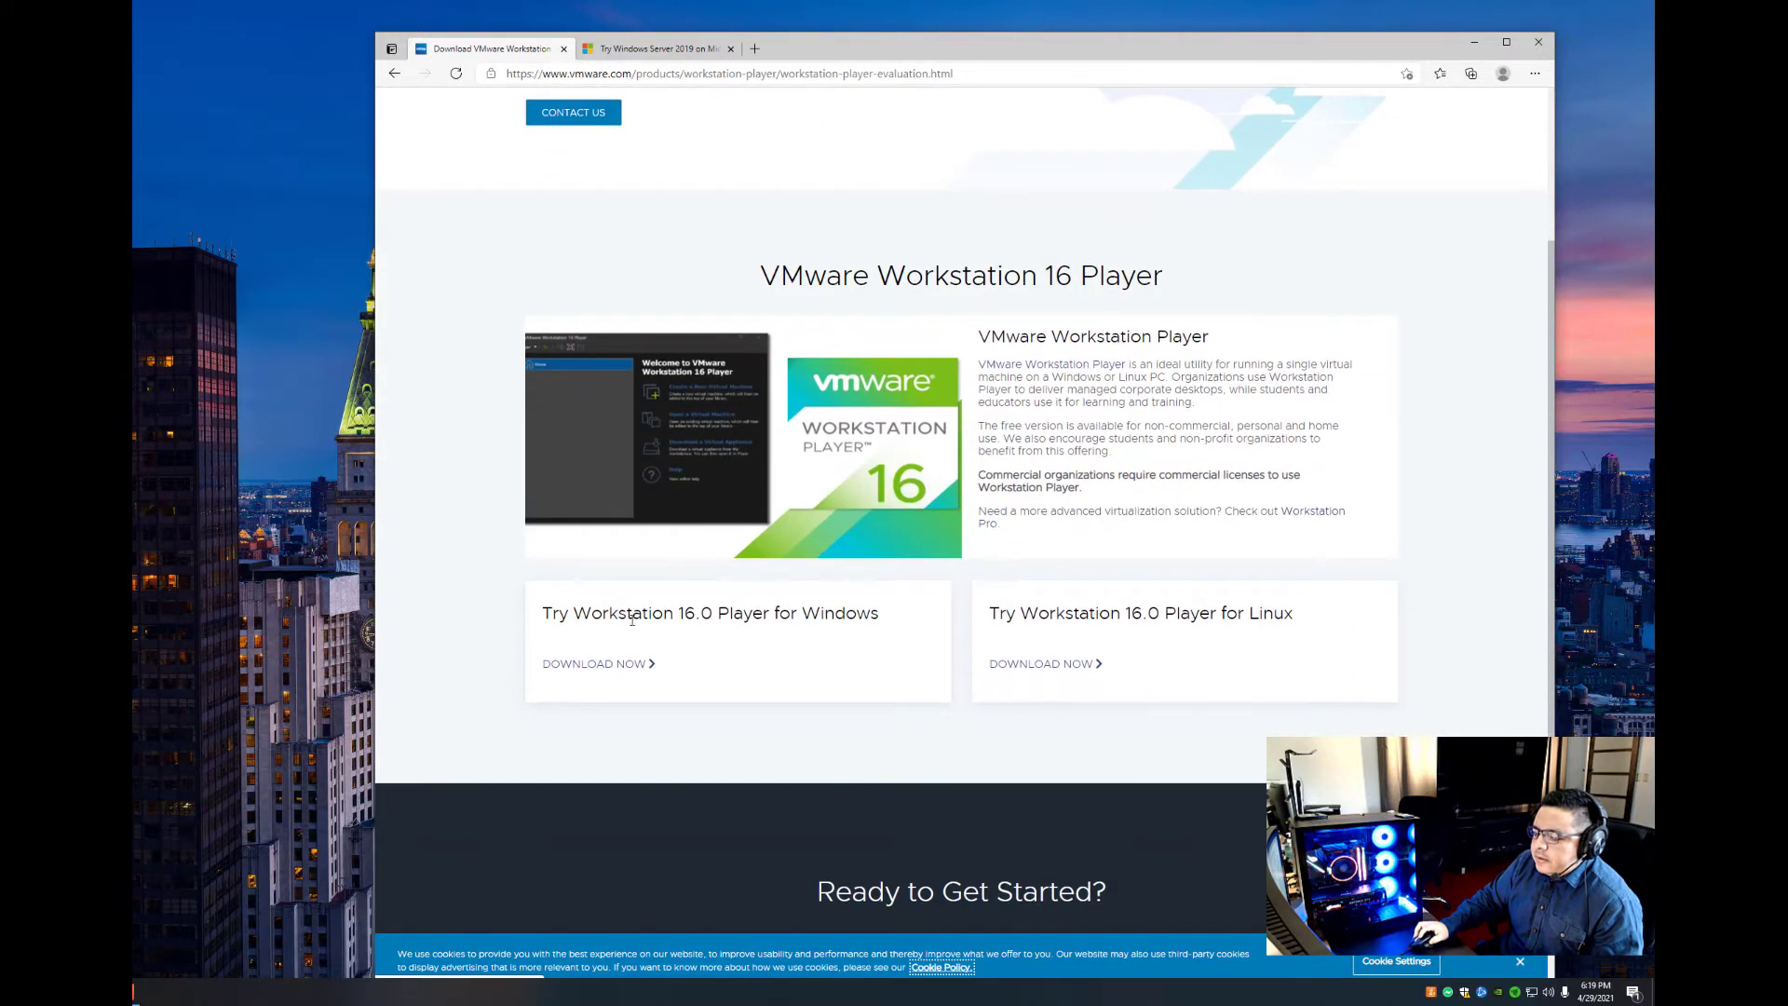
click(1474, 42)
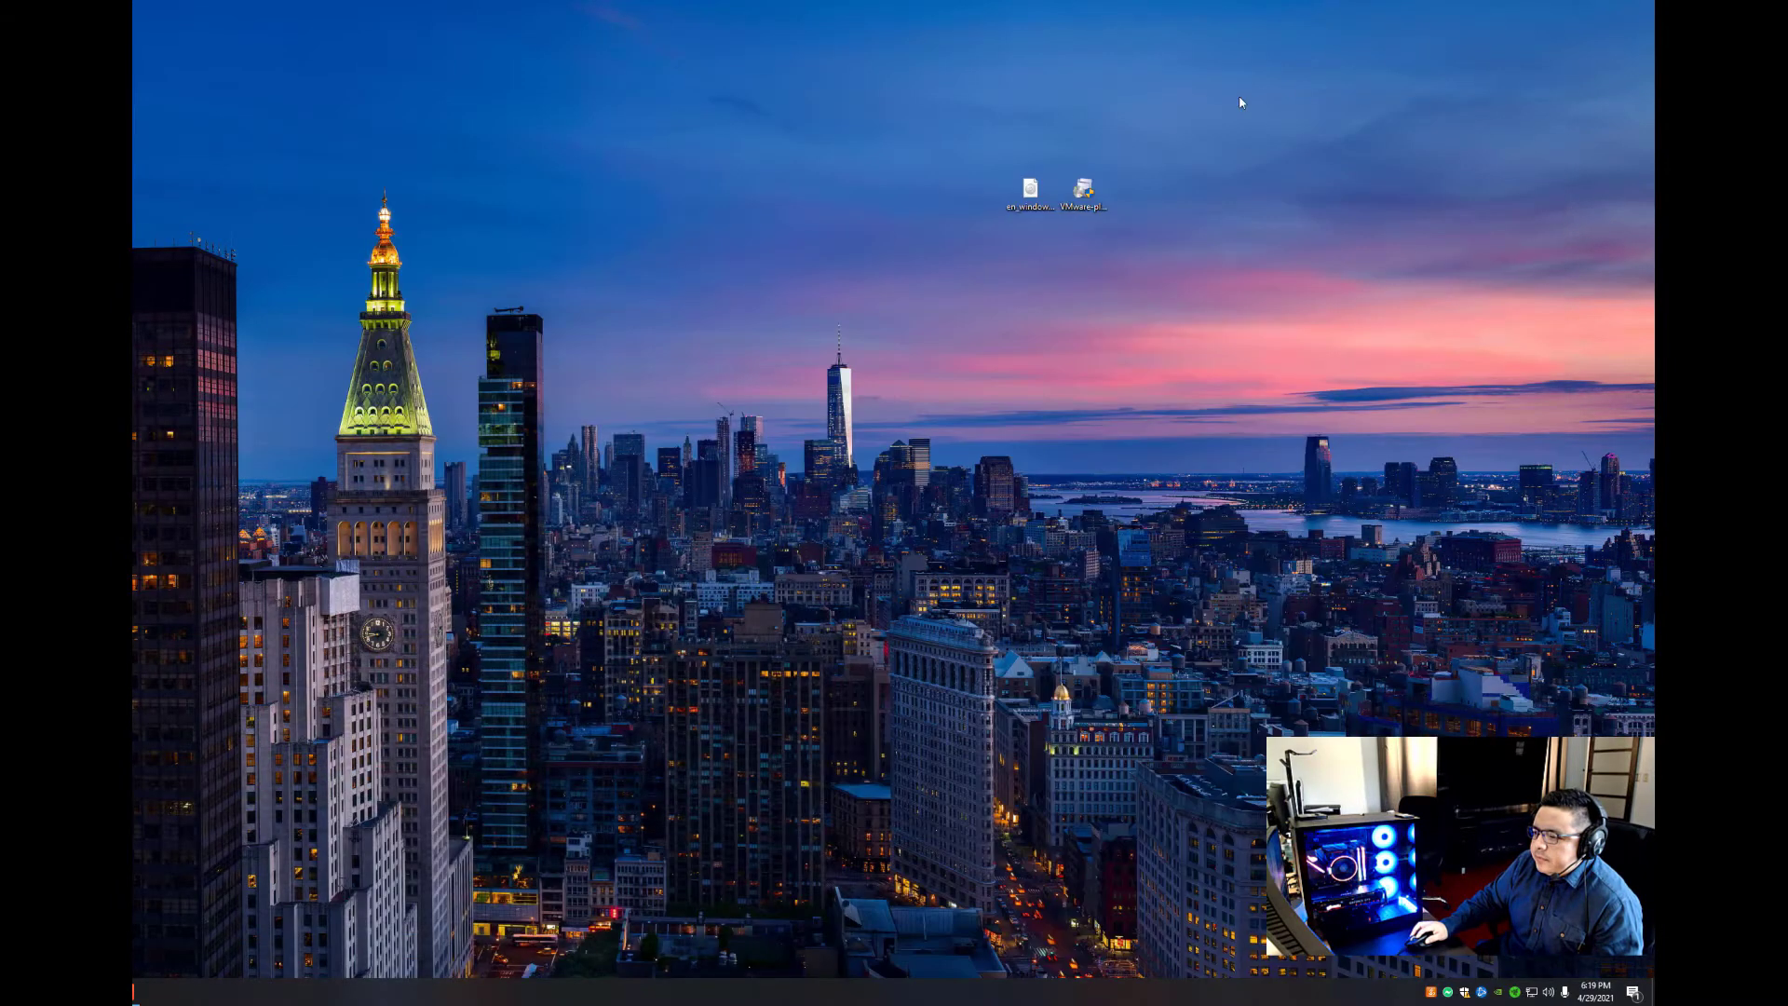
Launch the VMware Player installer from the desktop and accept the license agreement.
click(1073, 196)
right_click(1073, 198)
click(1118, 220)
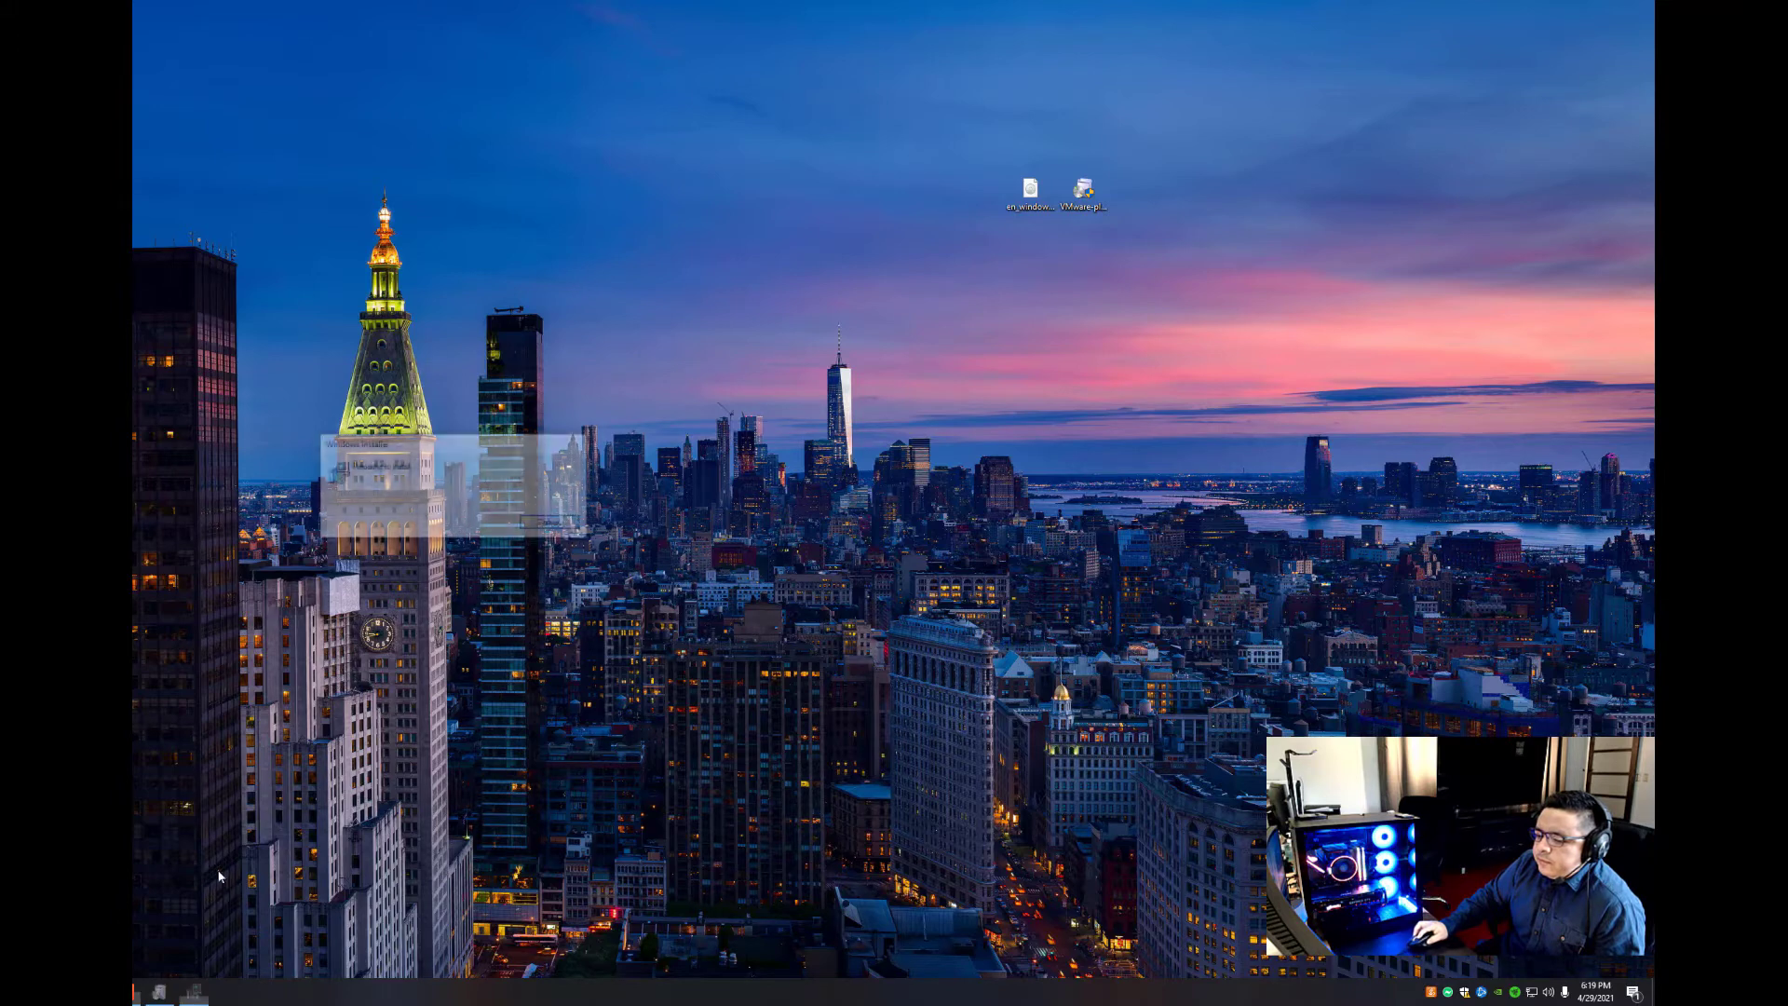
click(548, 606)
click(403, 574)
click(526, 605)
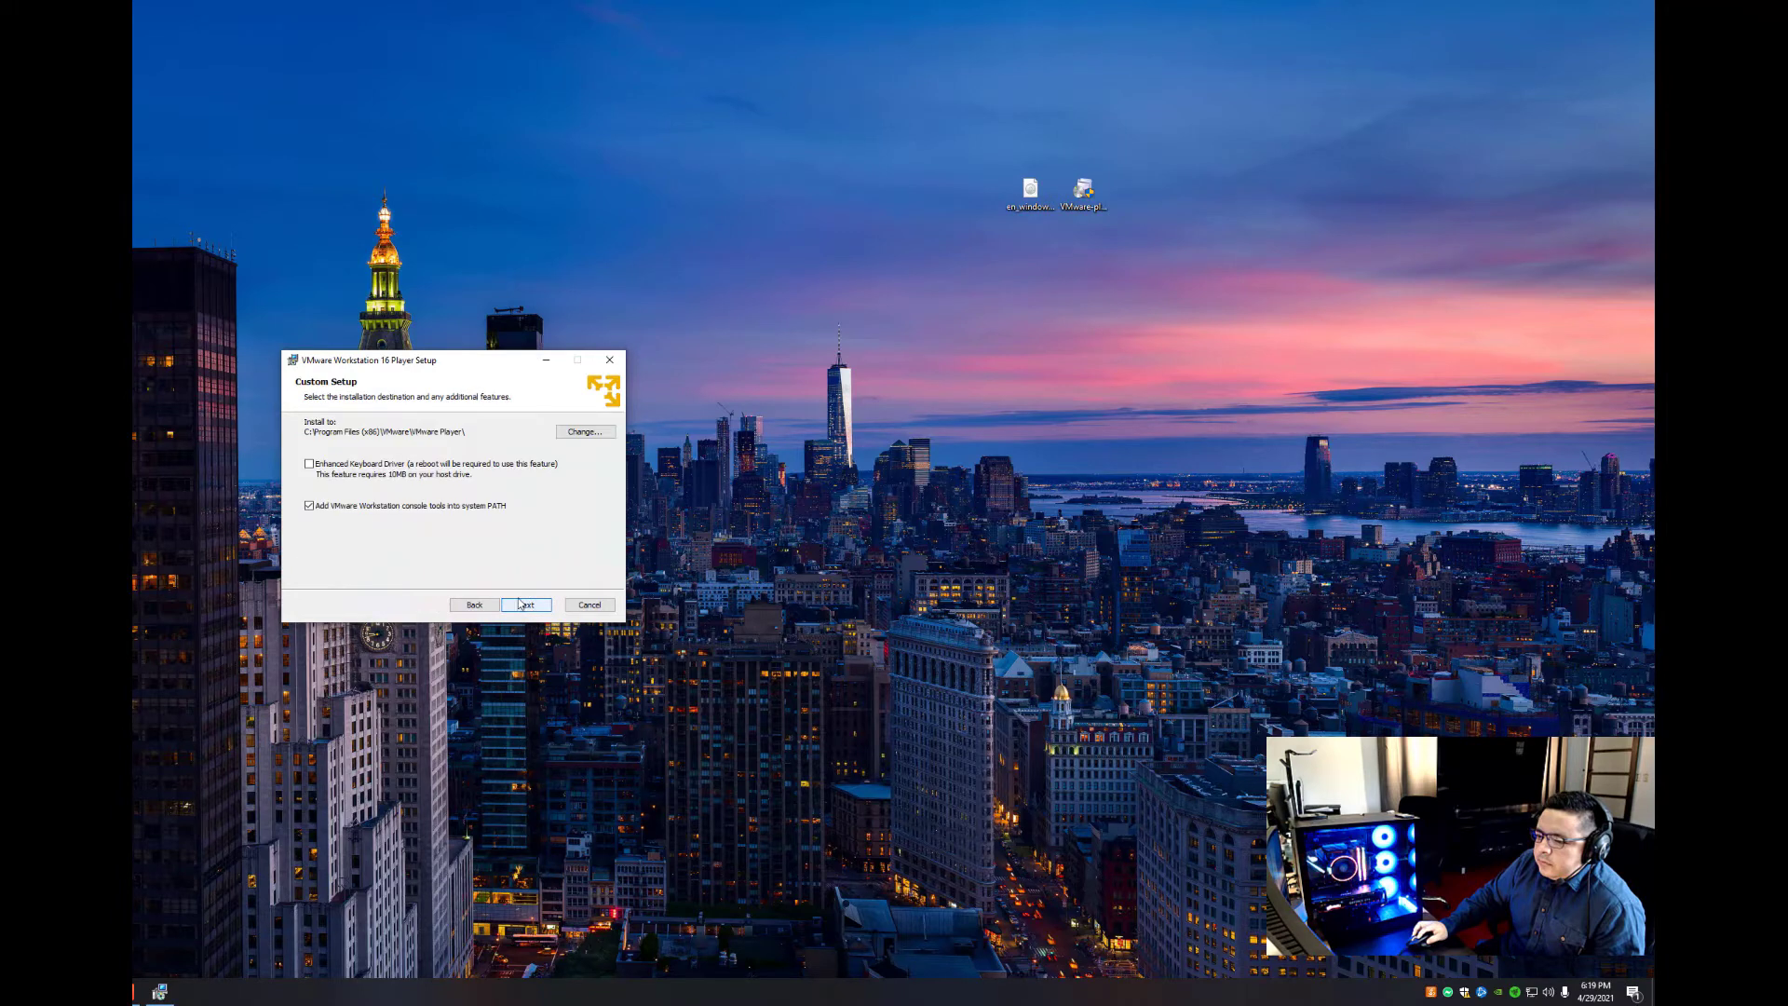
Install VMware Workstation 16 Player with the default custom setup and user experience settings, and finish the setup wizard.
click(526, 605)
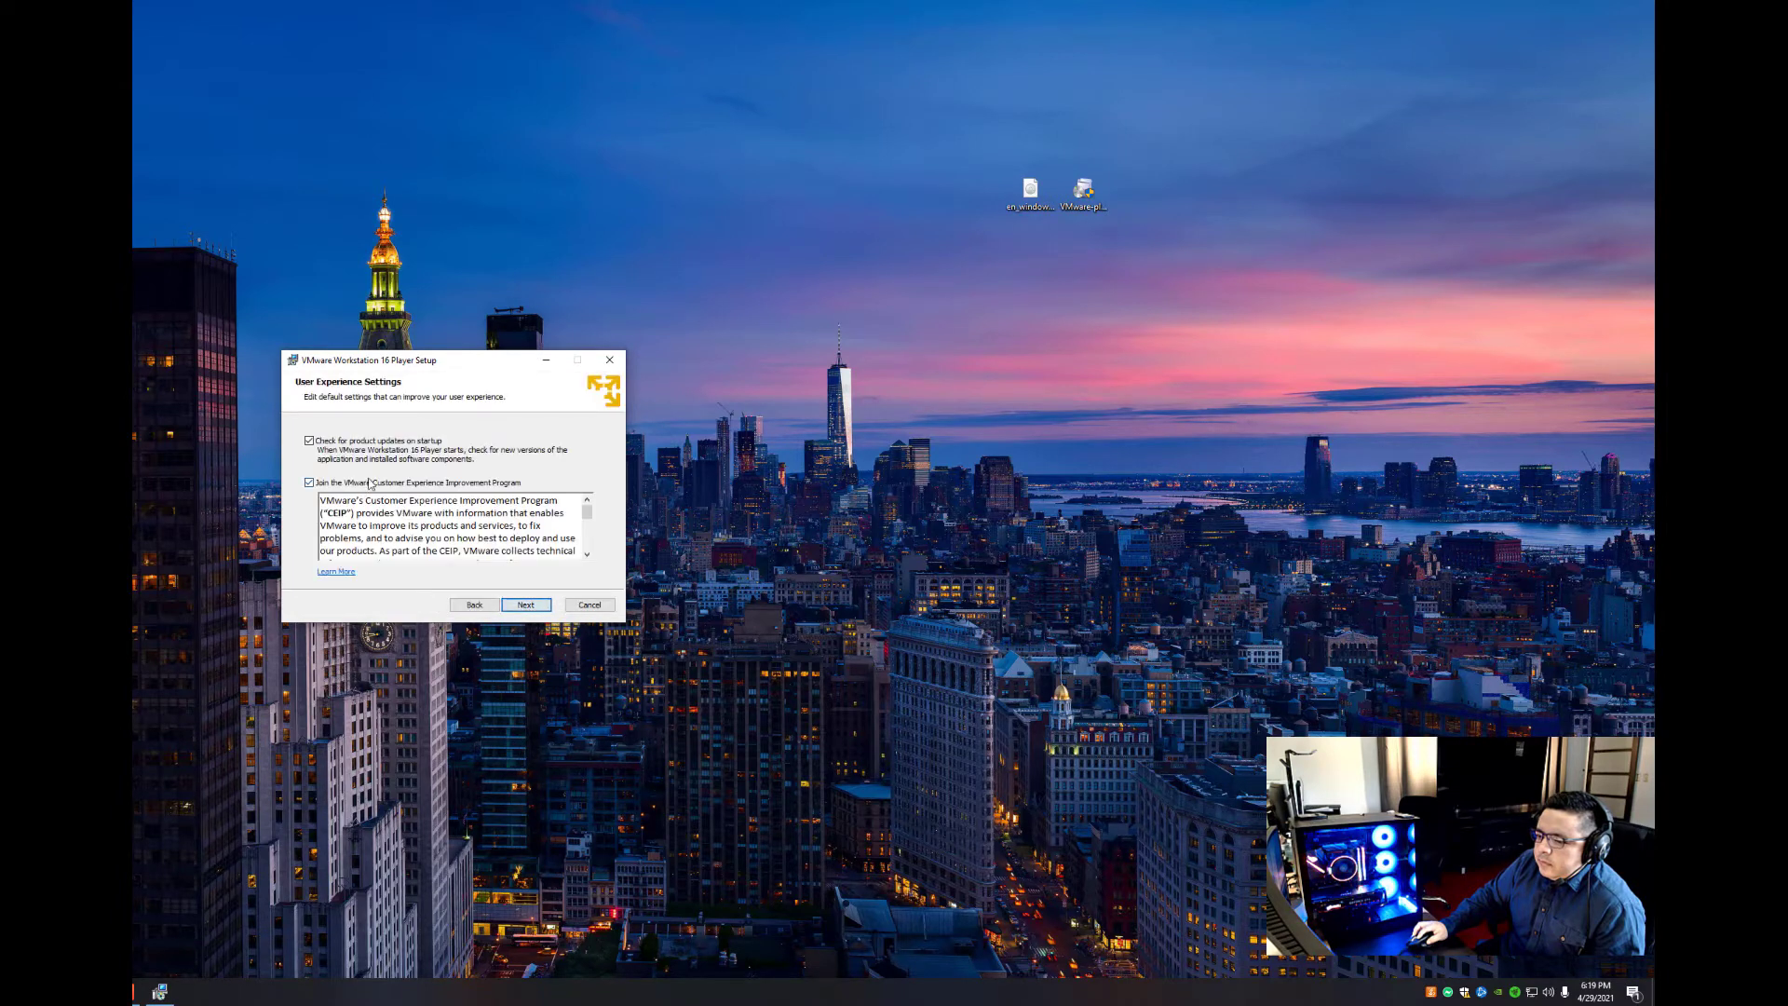
click(527, 606)
click(527, 606)
click(527, 606)
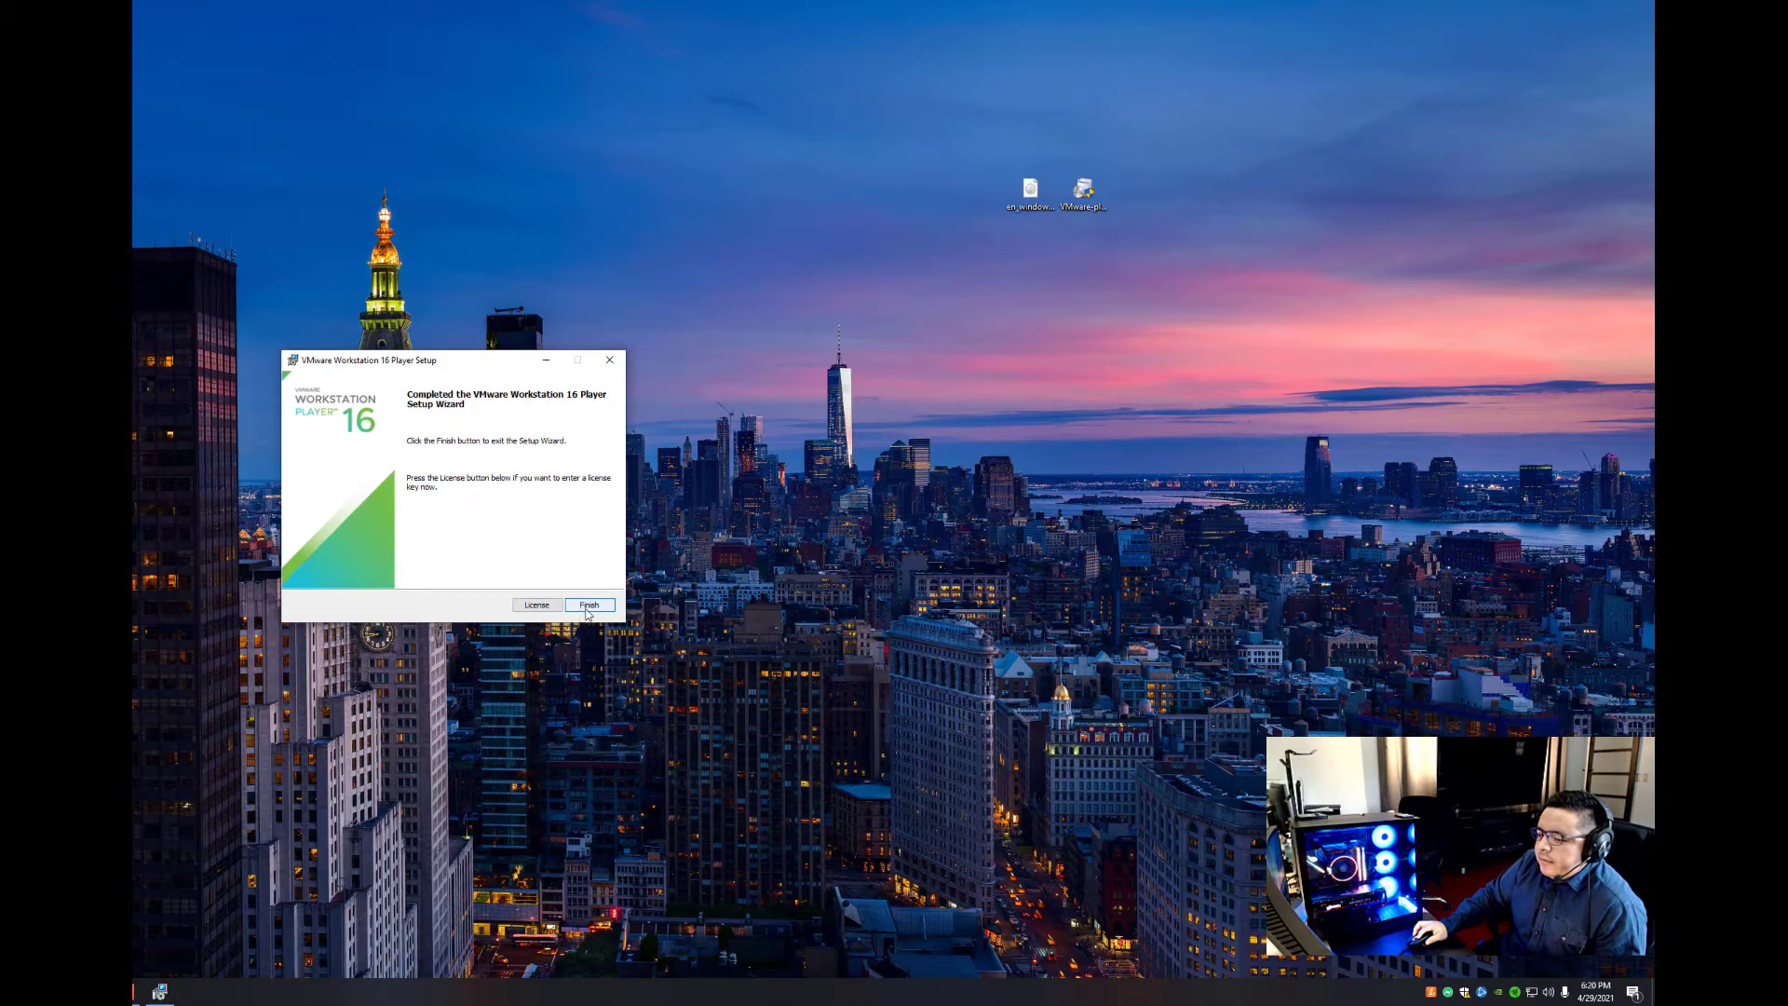
click(589, 605)
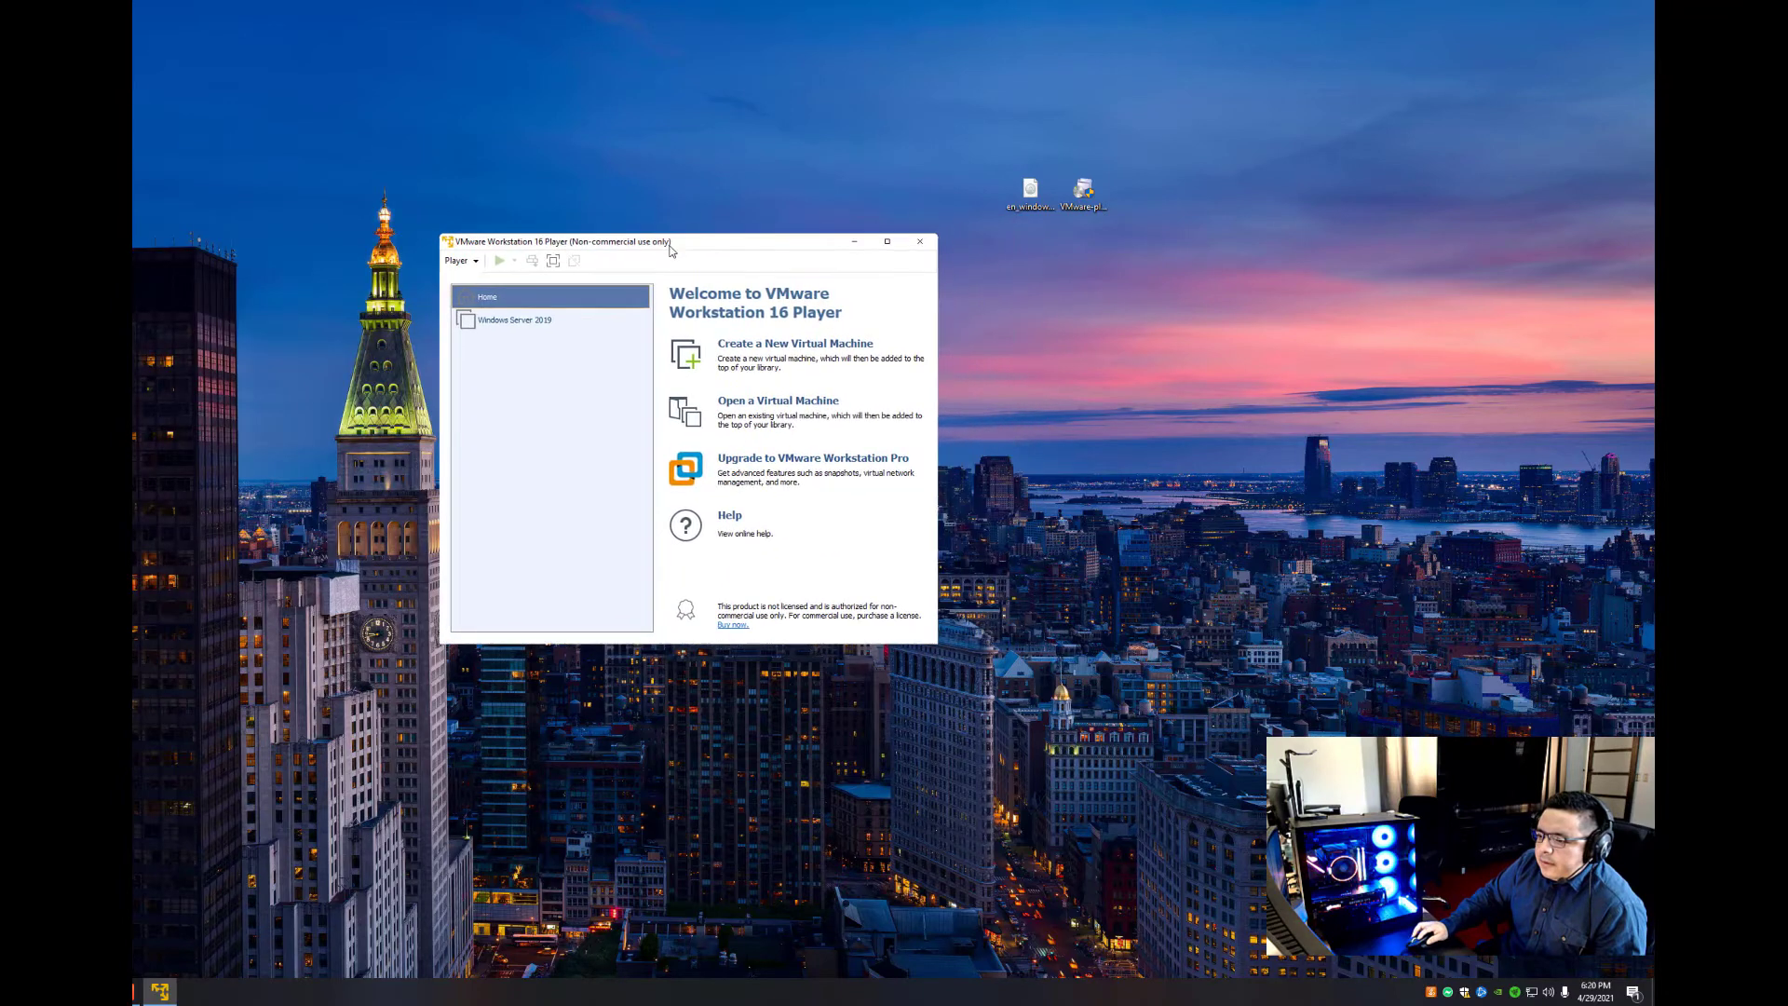
drag(679, 249, 650, 259)
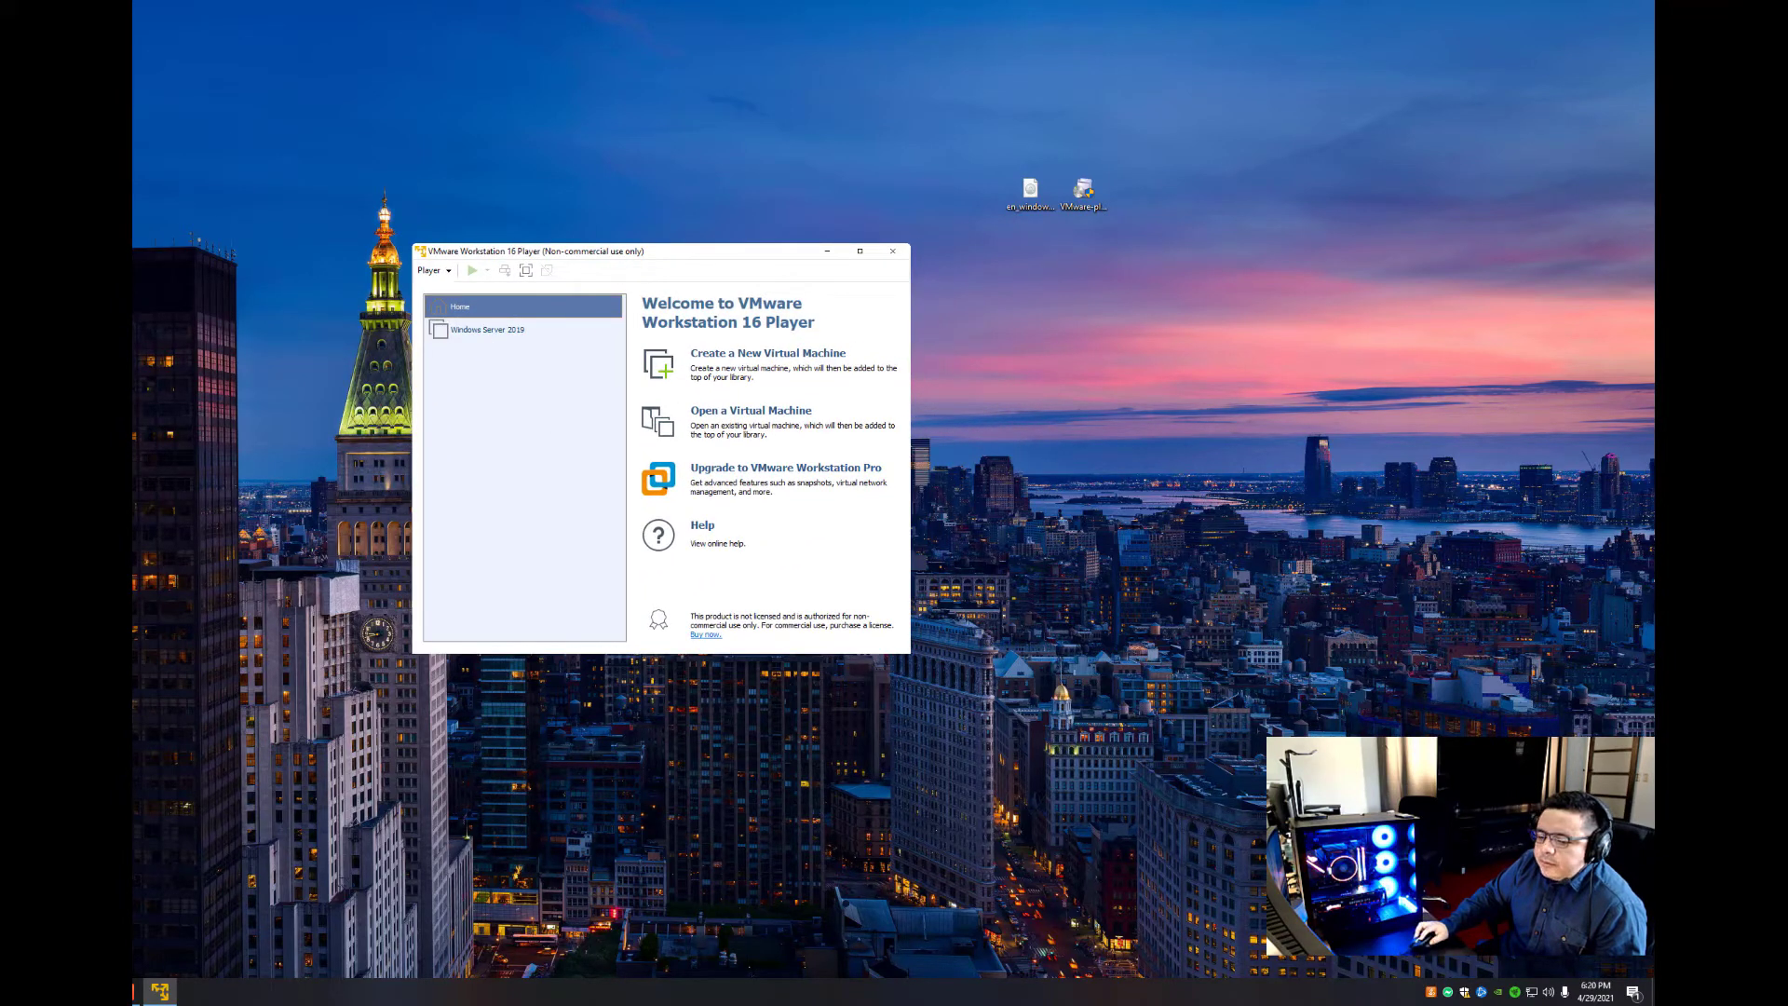
Switch to the browser and examine the Windows Server 2019 ISO evaluation offer and other server versions on Microsoft's Evaluation Center.
key(alt+Tab)
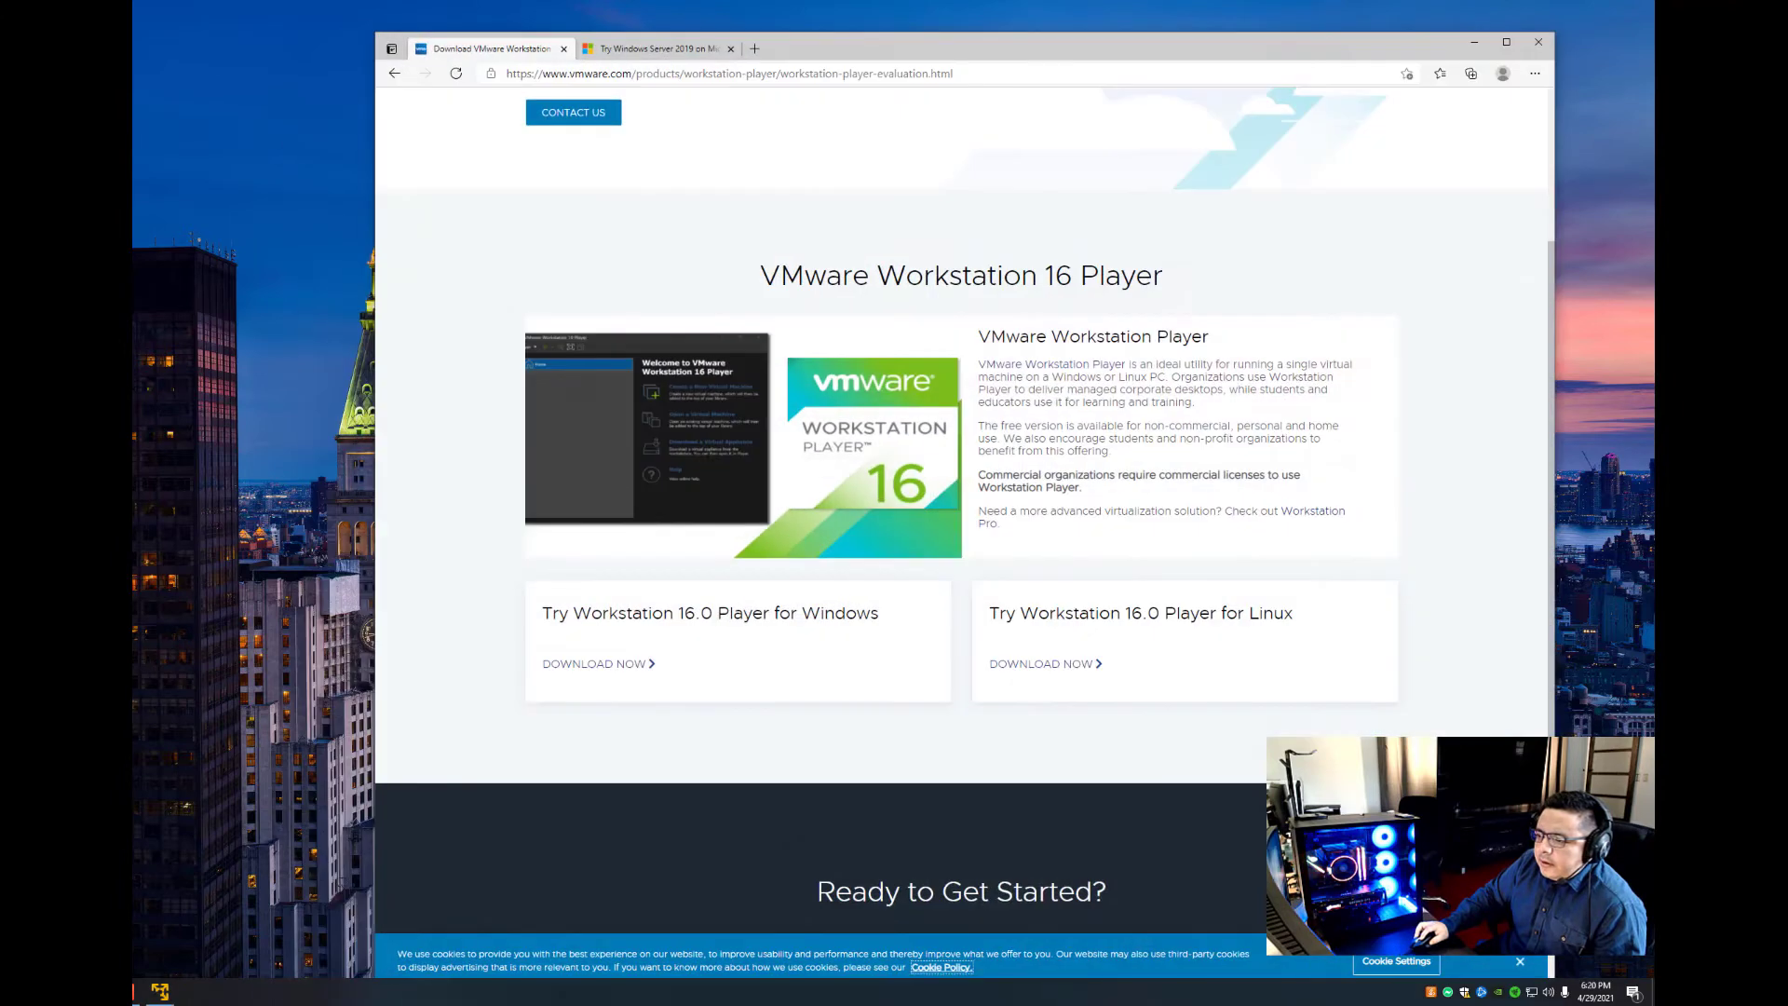
click(647, 49)
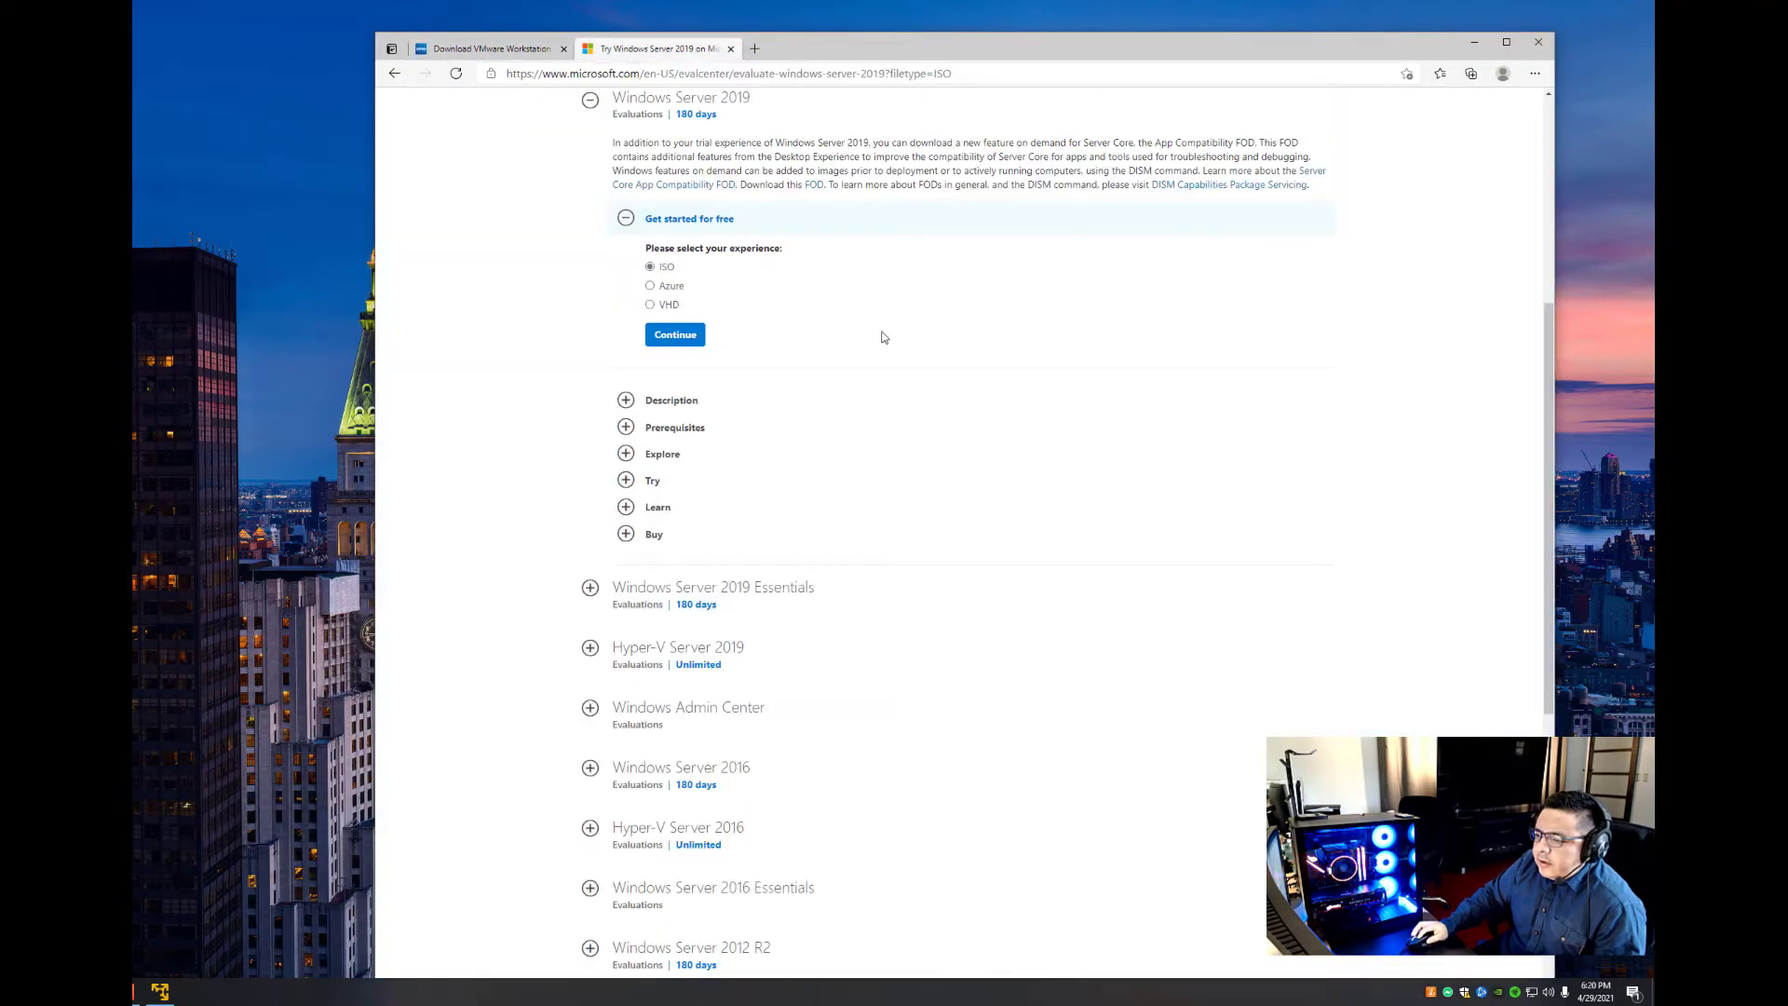
scroll(882, 333, up, 1)
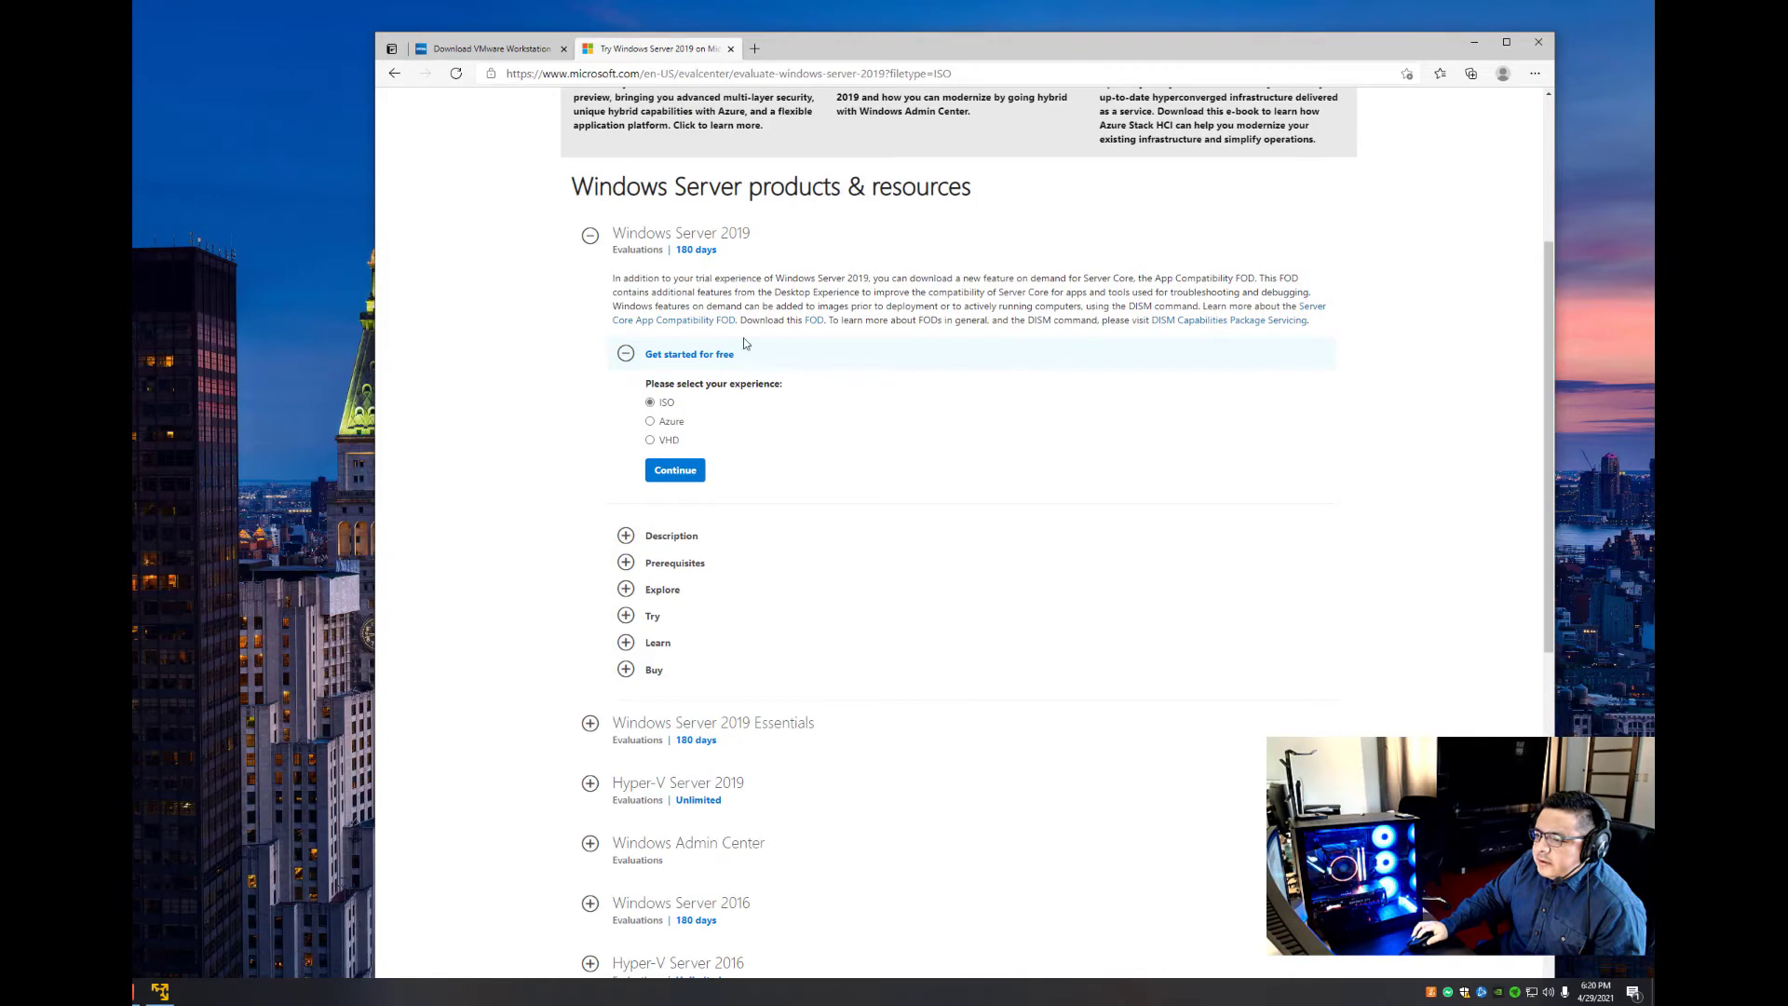
scroll(757, 351, up, 2)
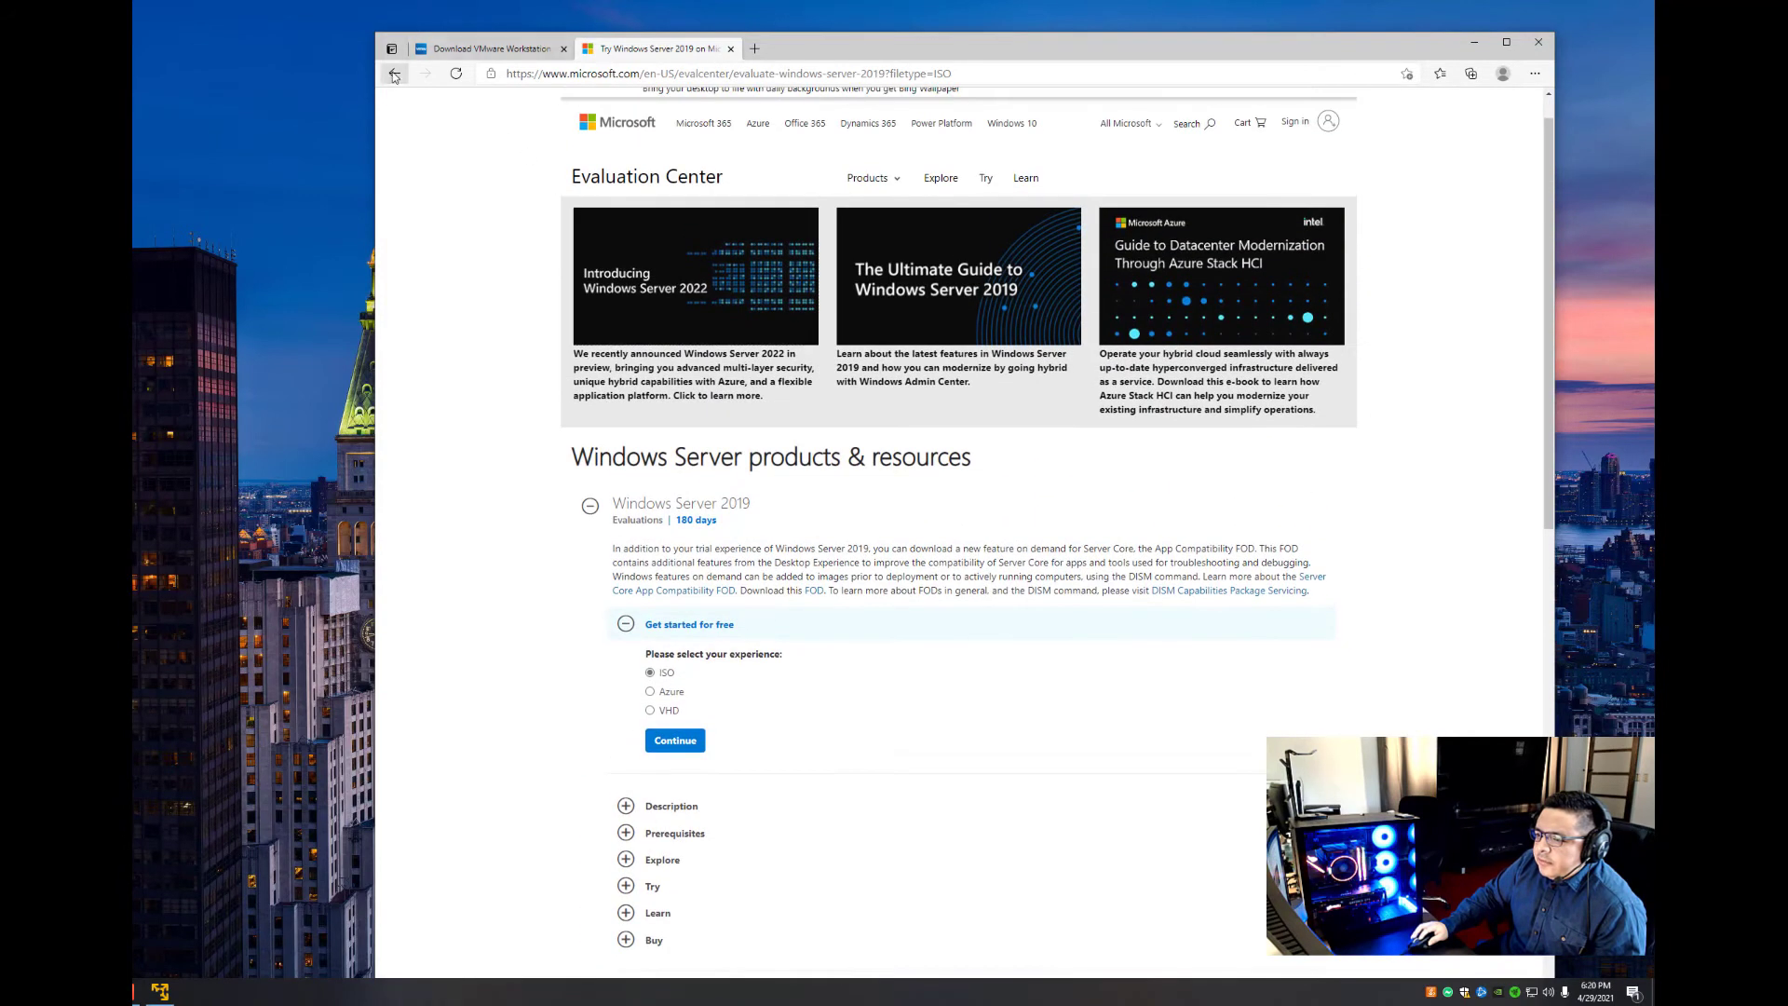
click(395, 75)
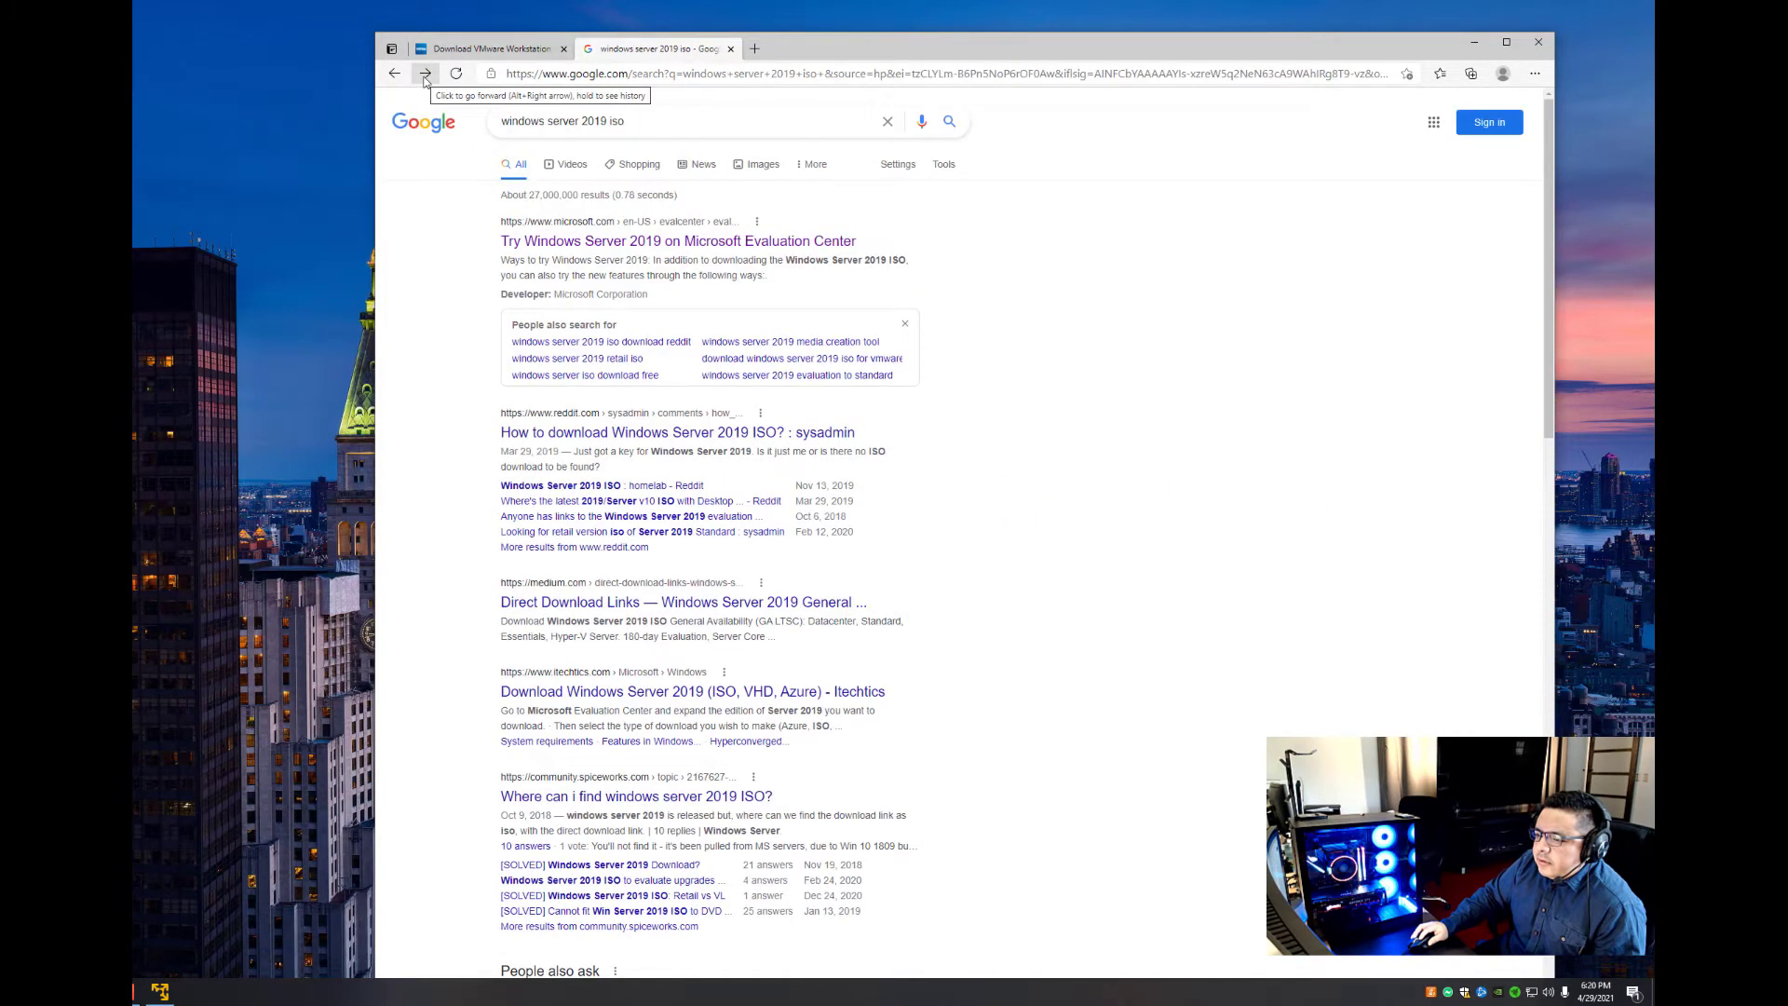
click(425, 79)
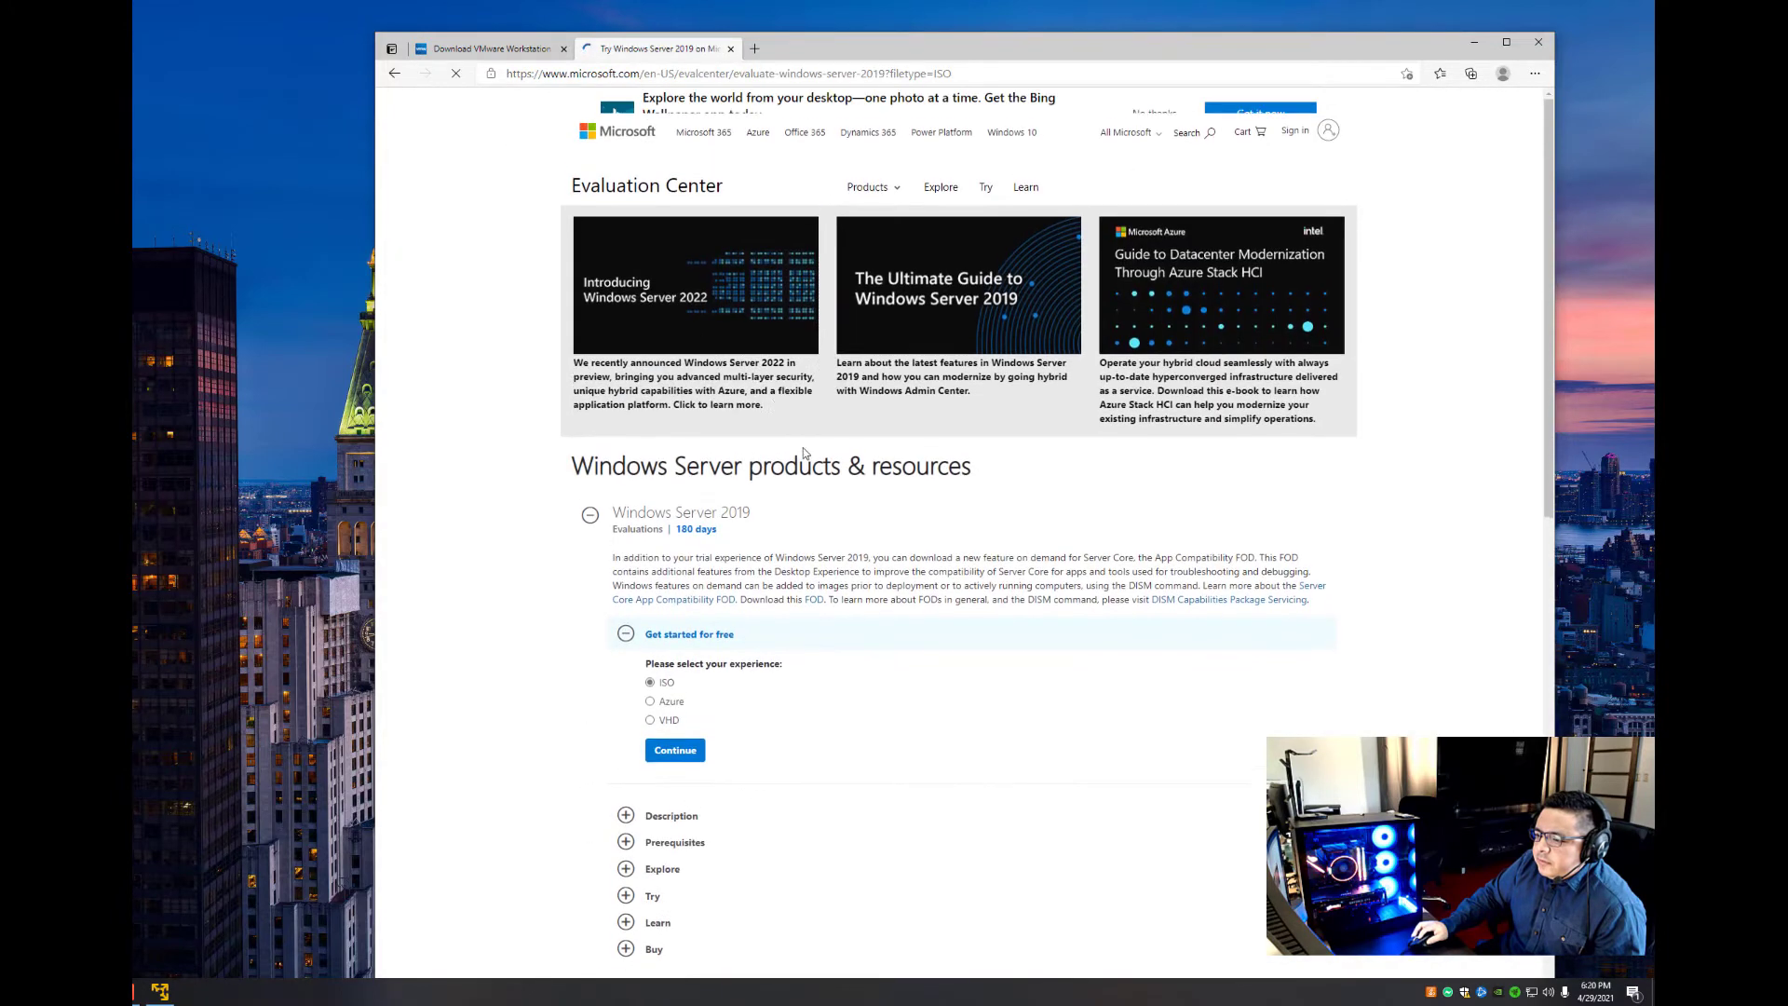
scroll(822, 490, down, 4)
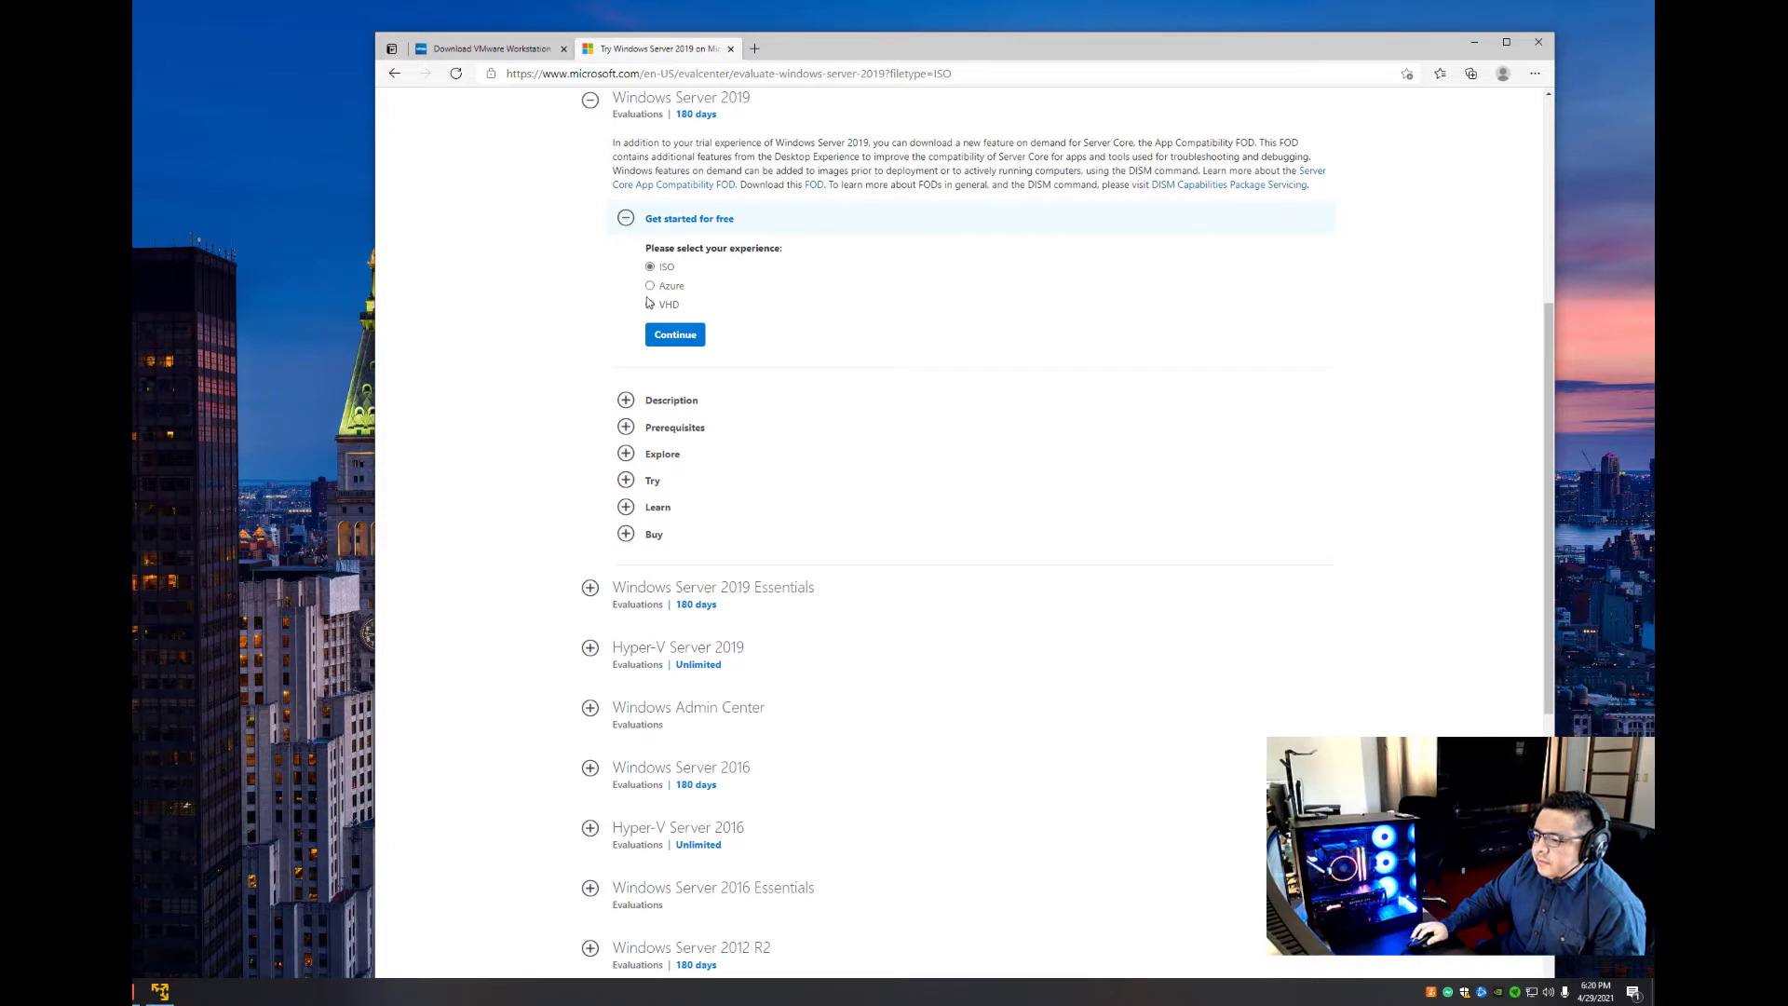
scroll(802, 454, down, 2)
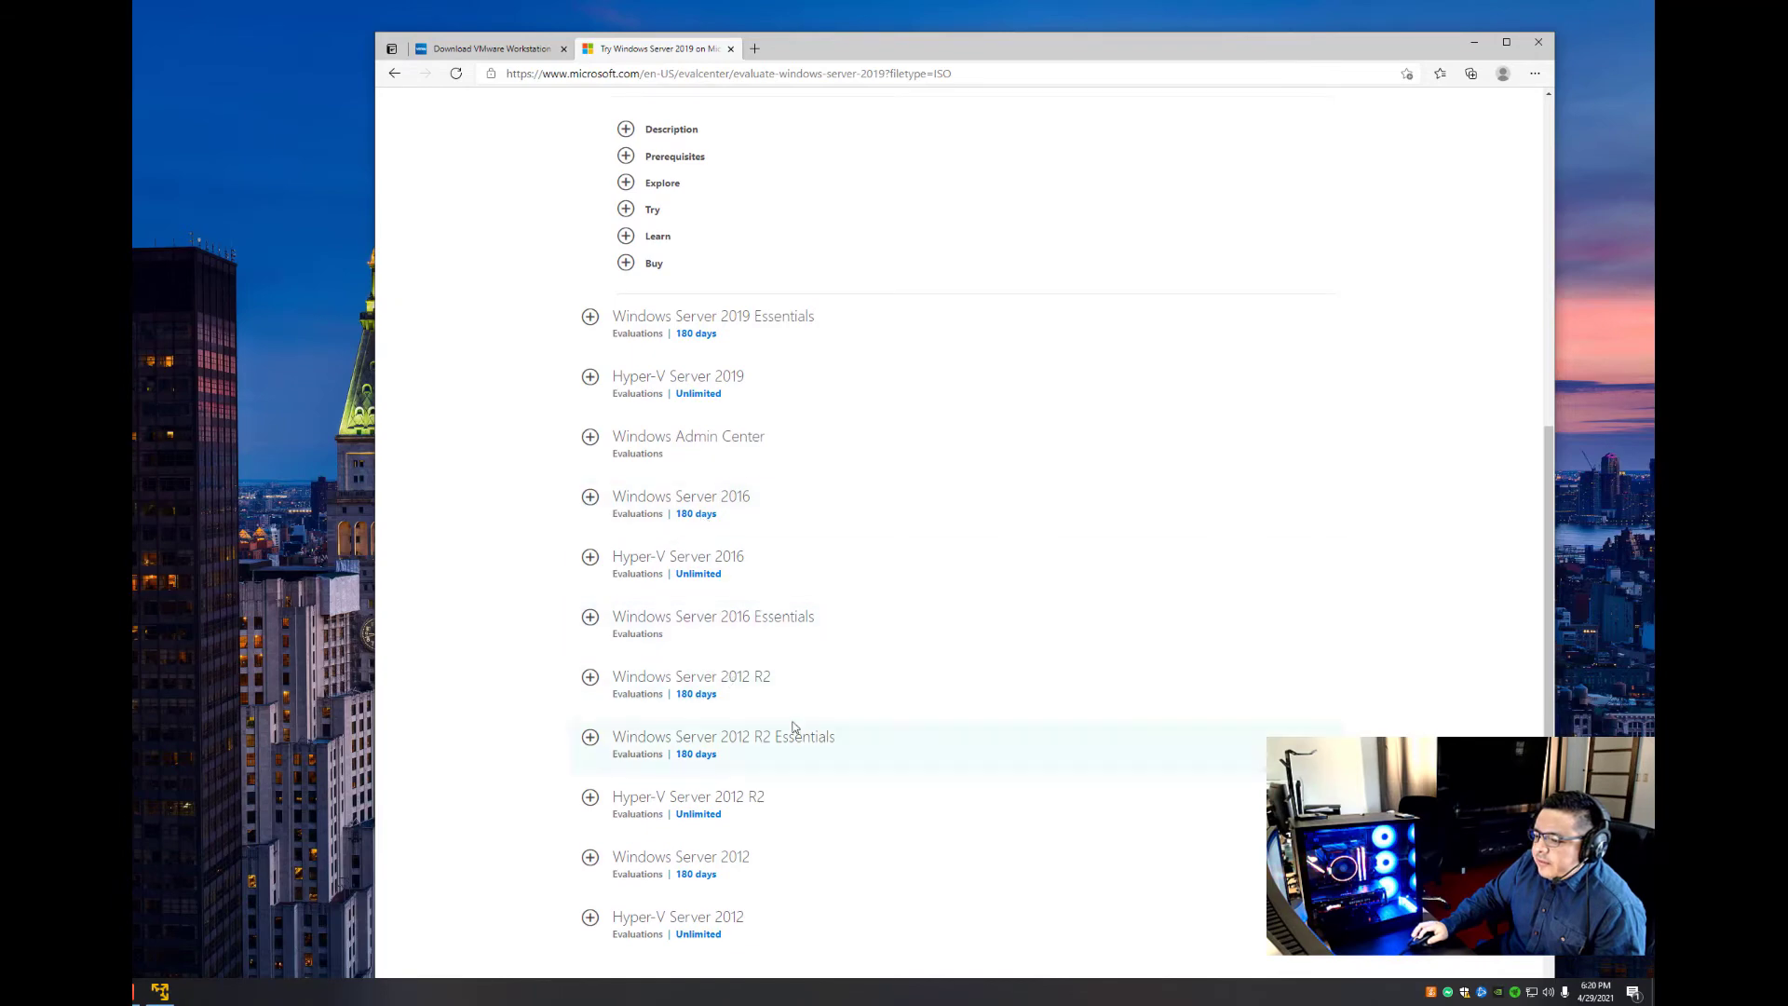
scroll(934, 672, down, 2)
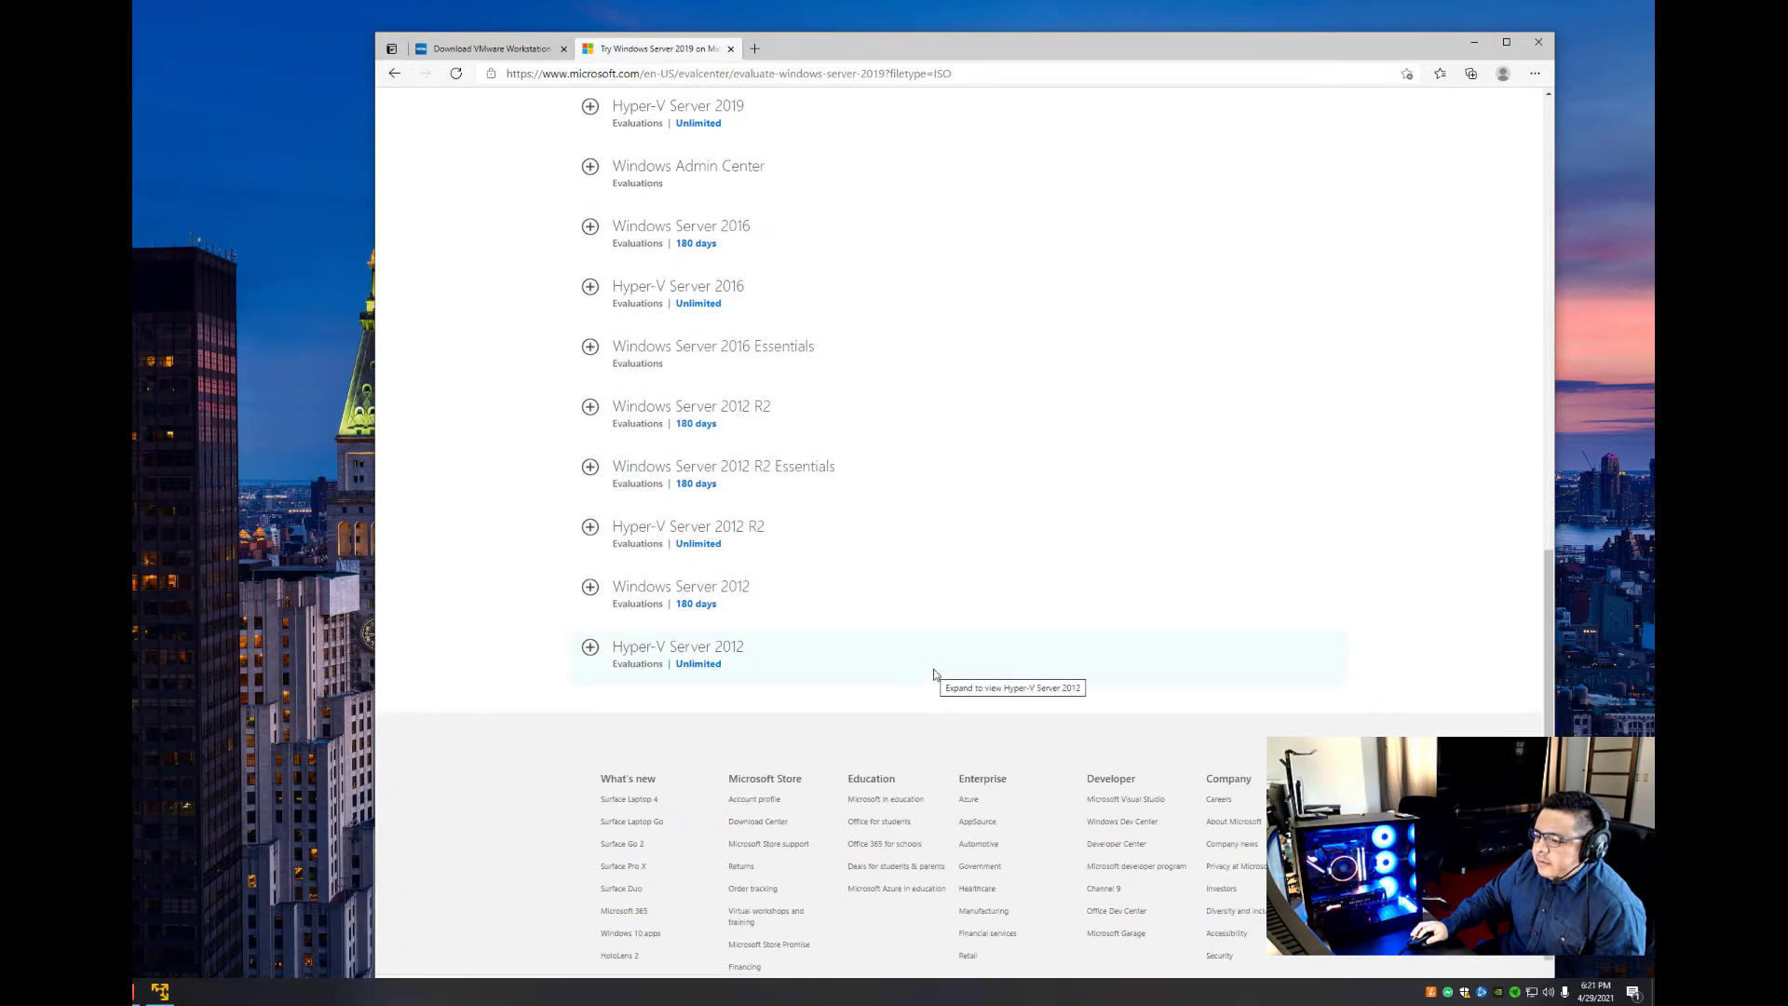
scroll(934, 672, up, 8)
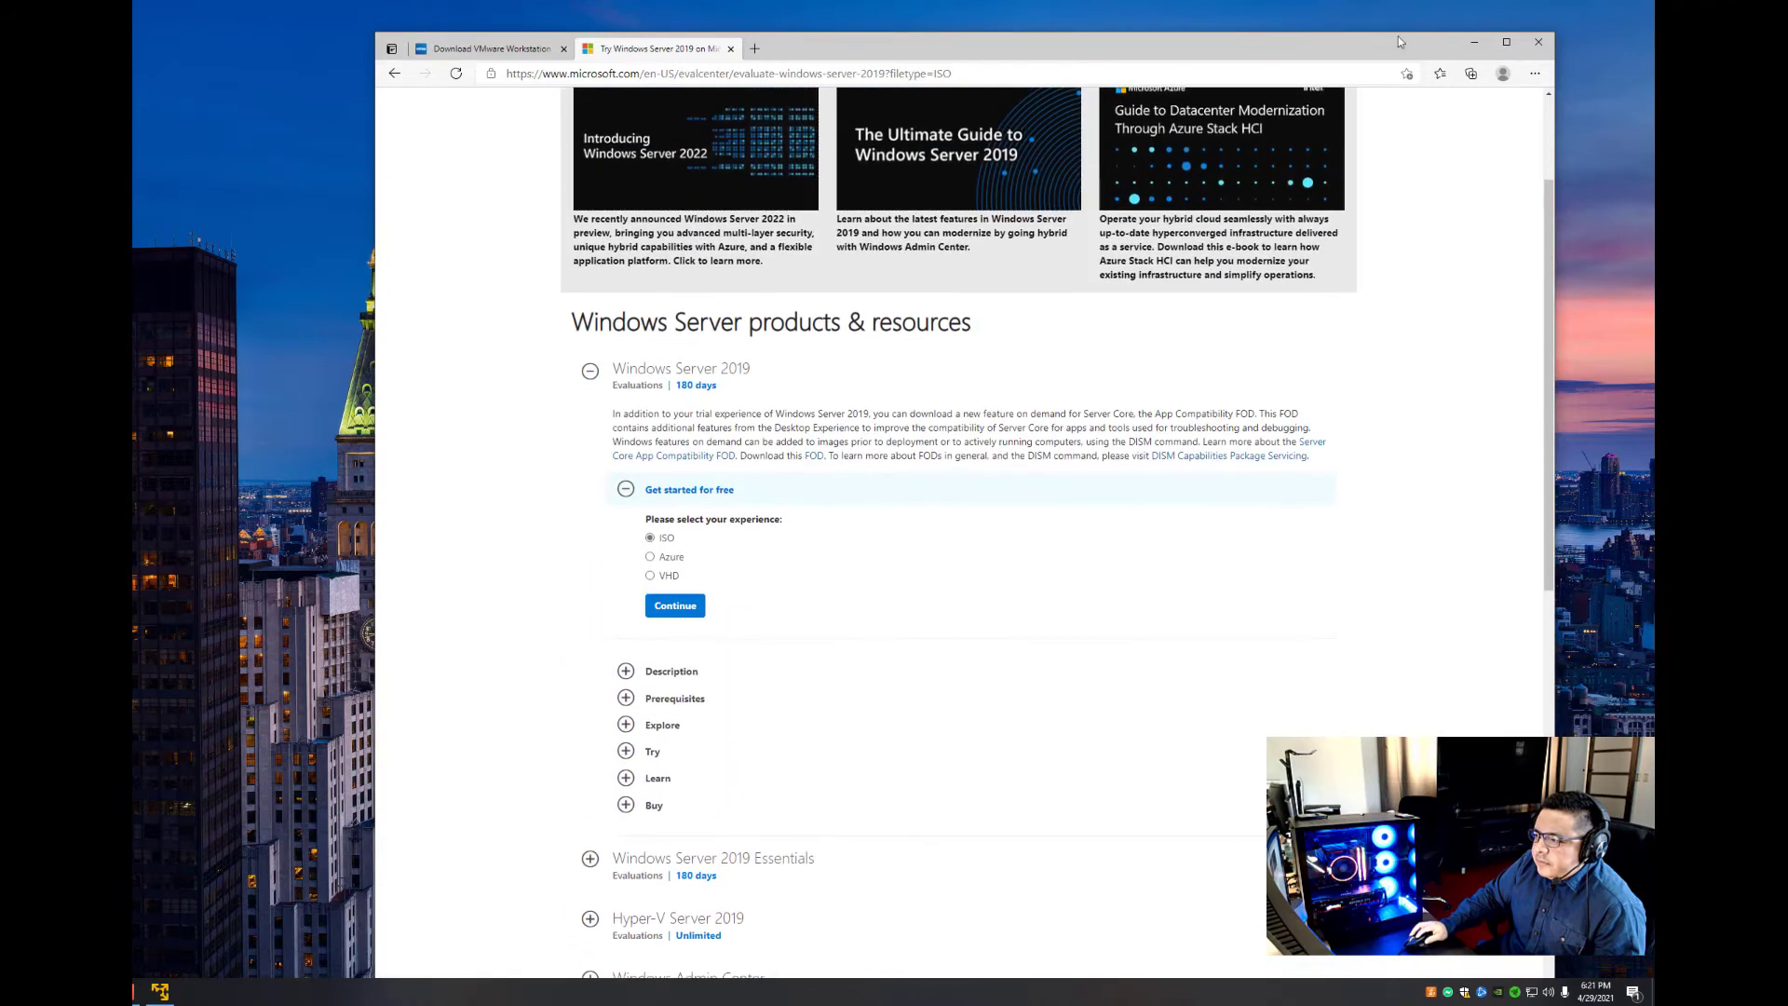
click(1469, 45)
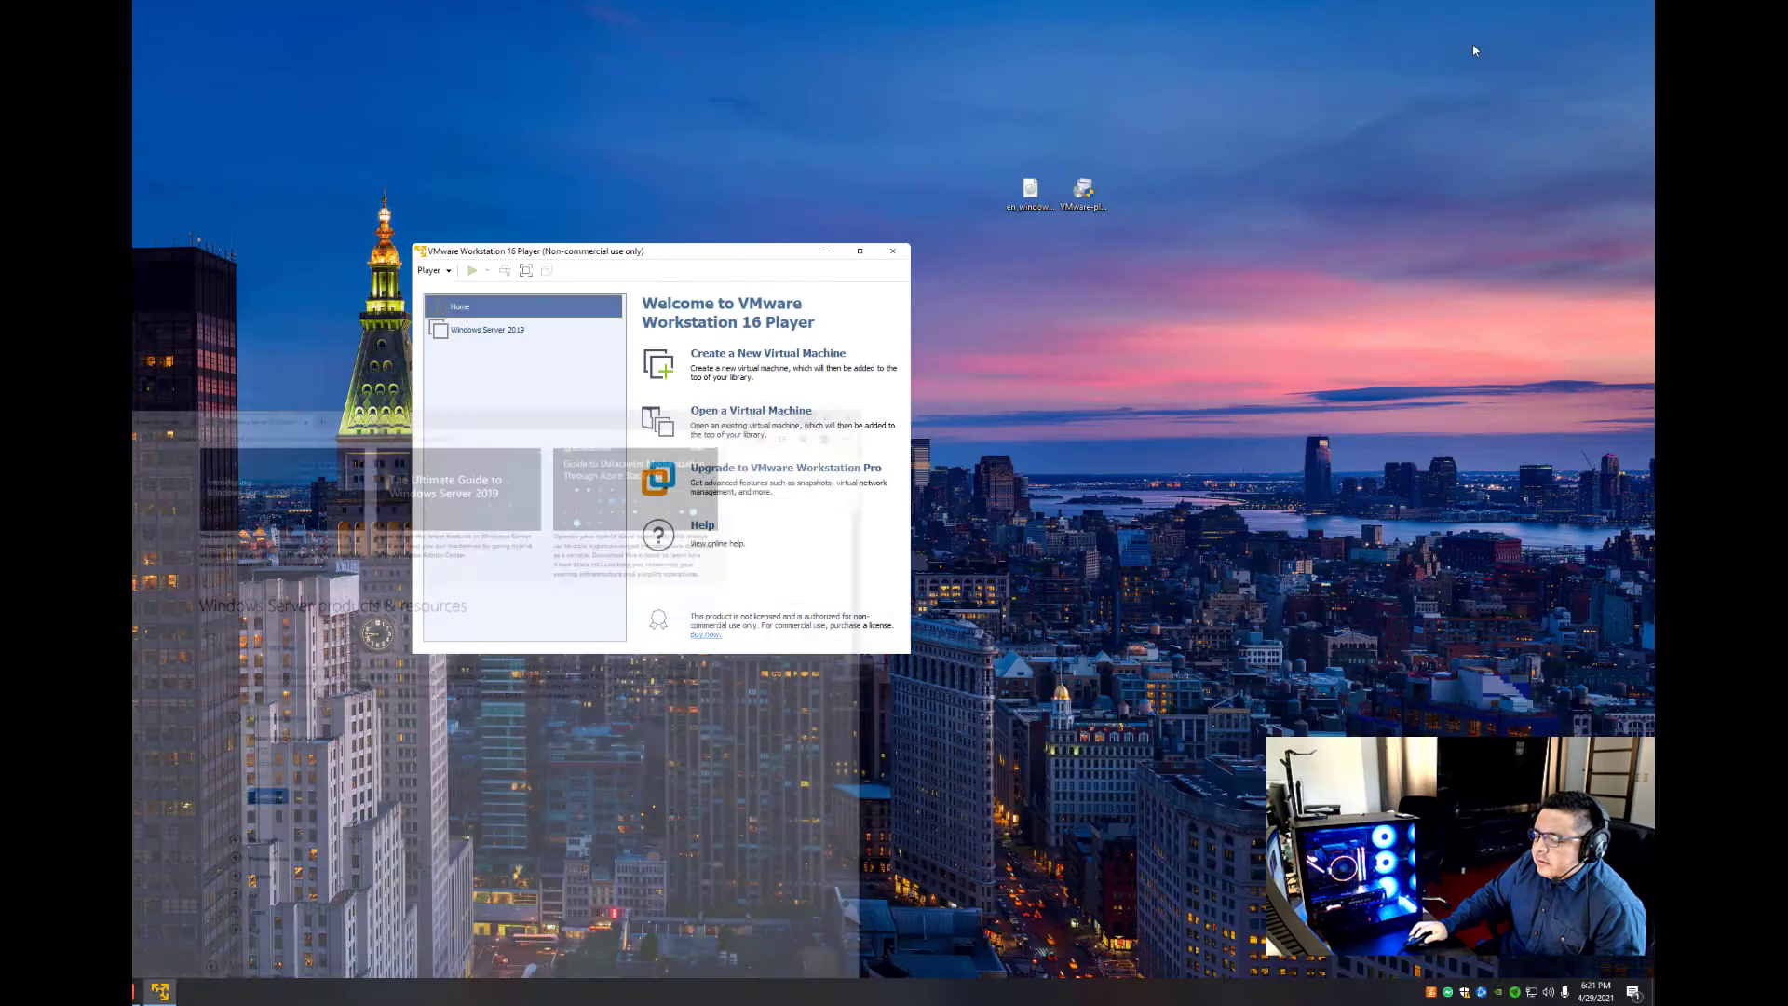
Start creating a new virtual machine using the Windows Server 2019 ISO from the Desktop folder as installer disc image.
click(1038, 191)
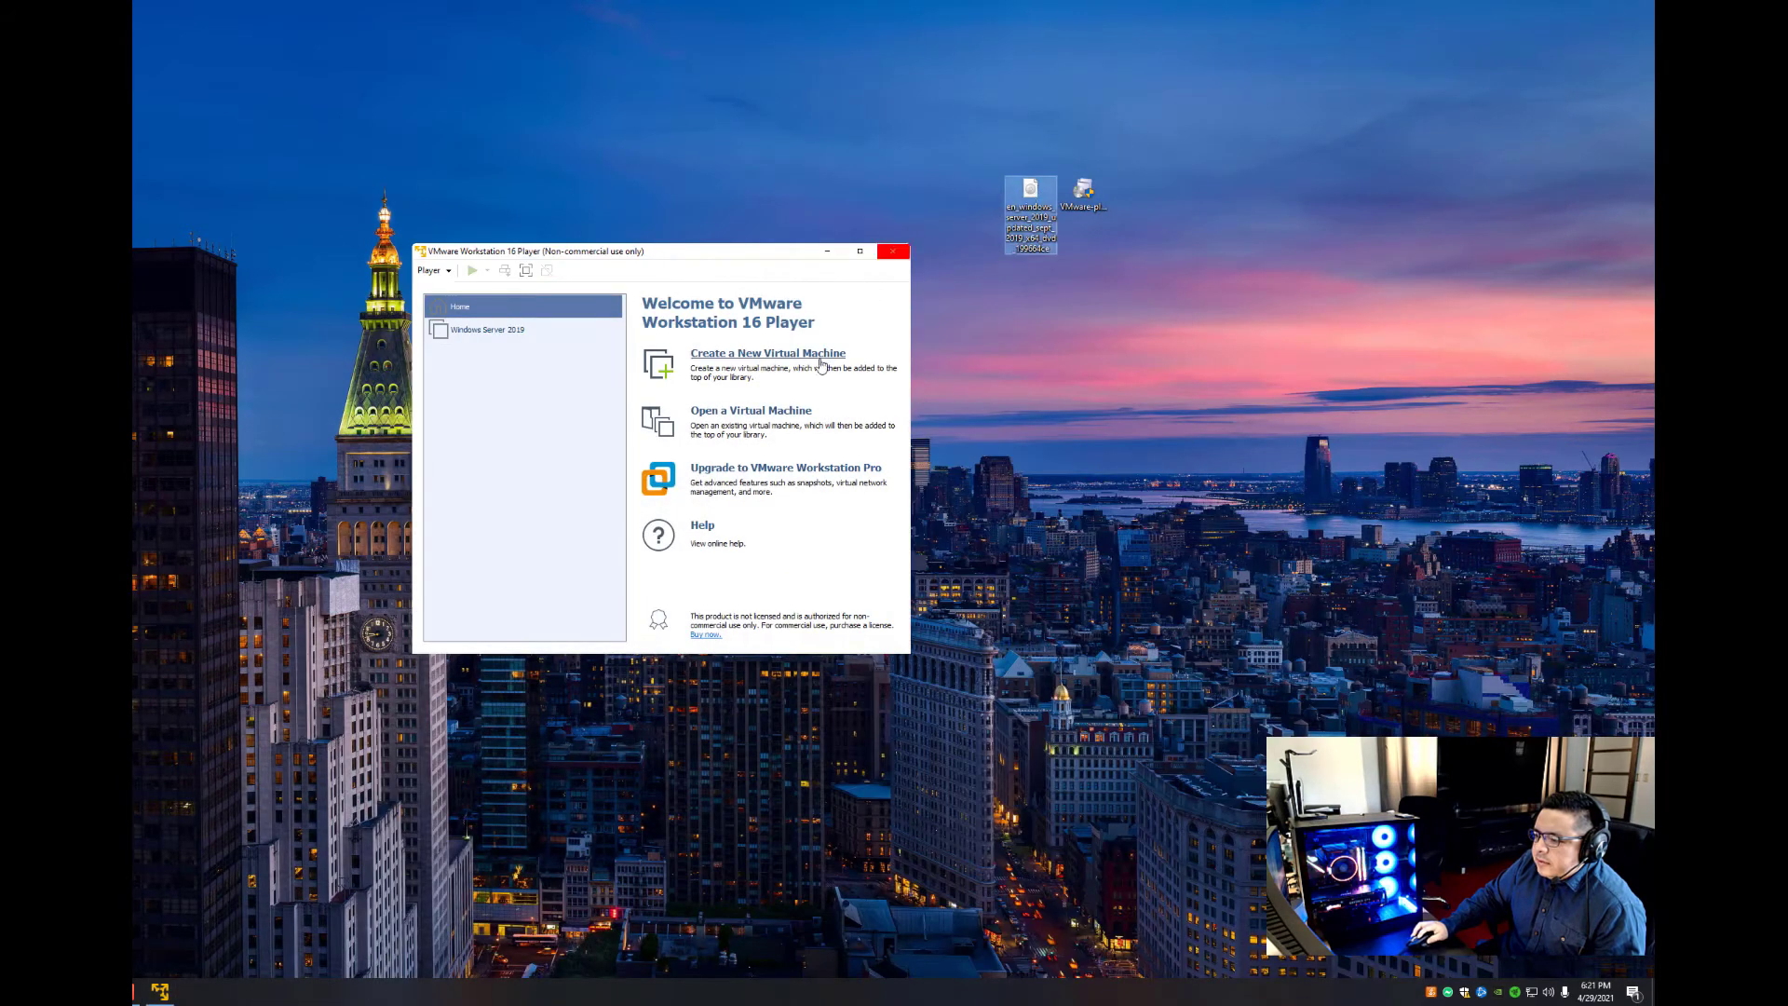
click(732, 359)
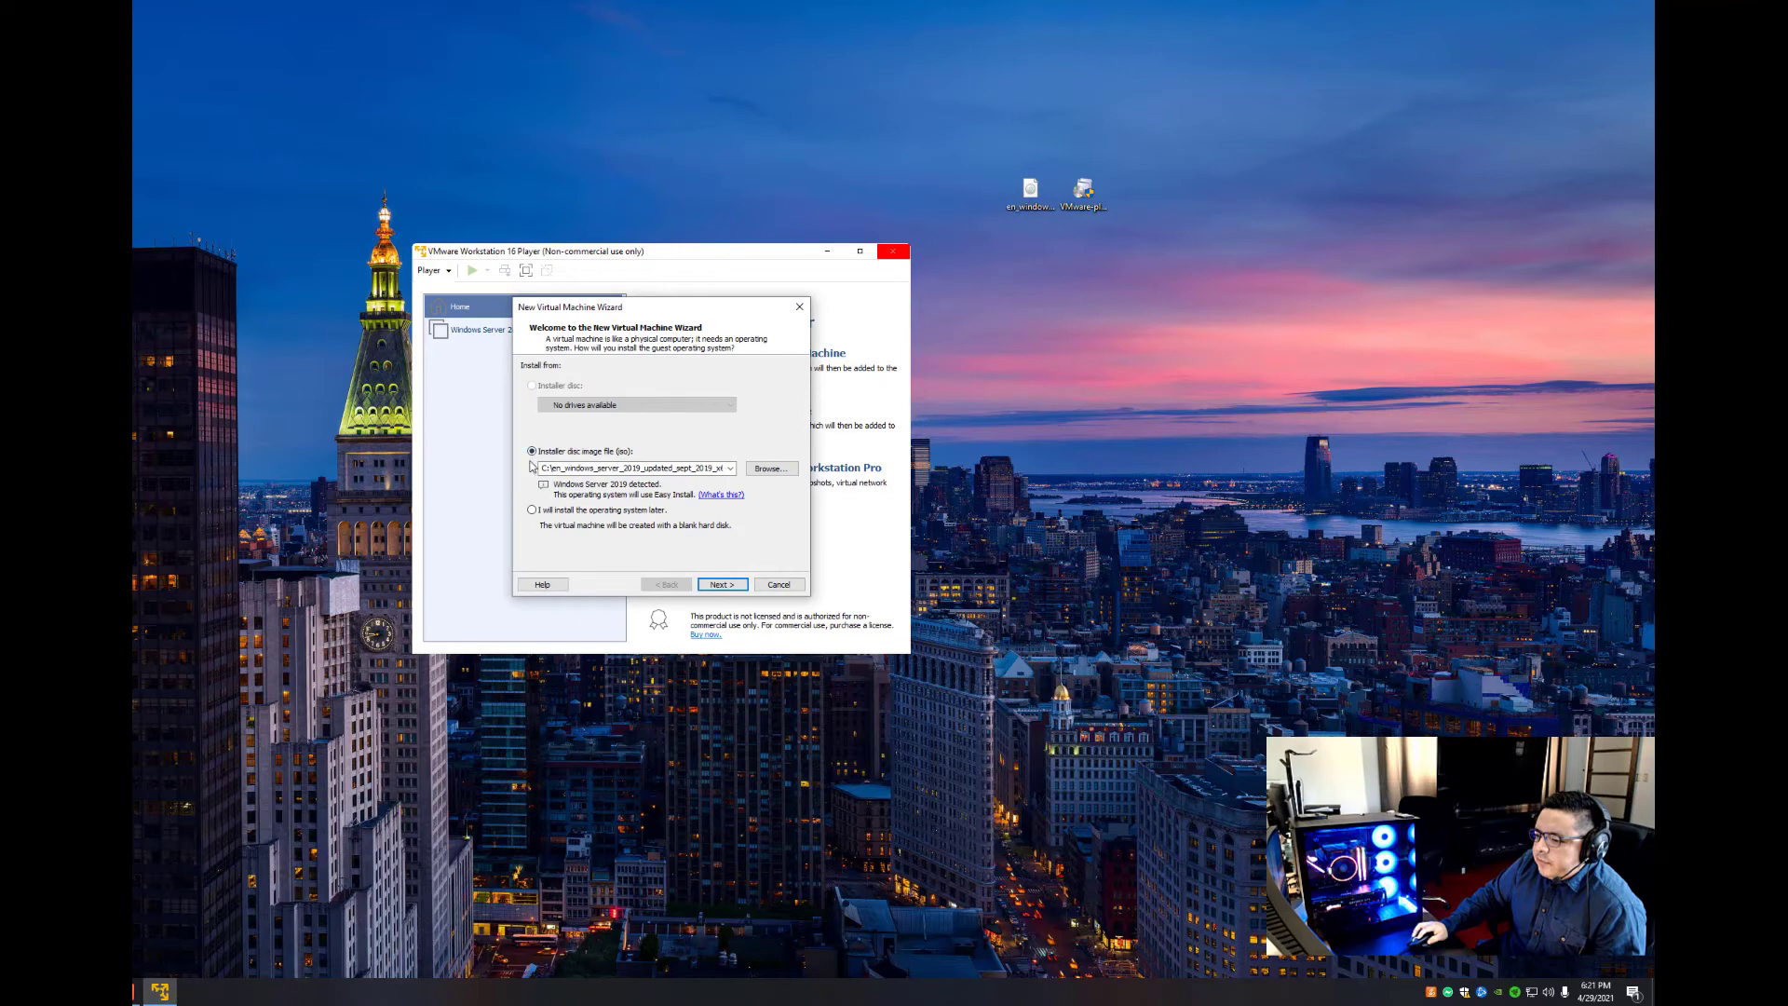
click(771, 468)
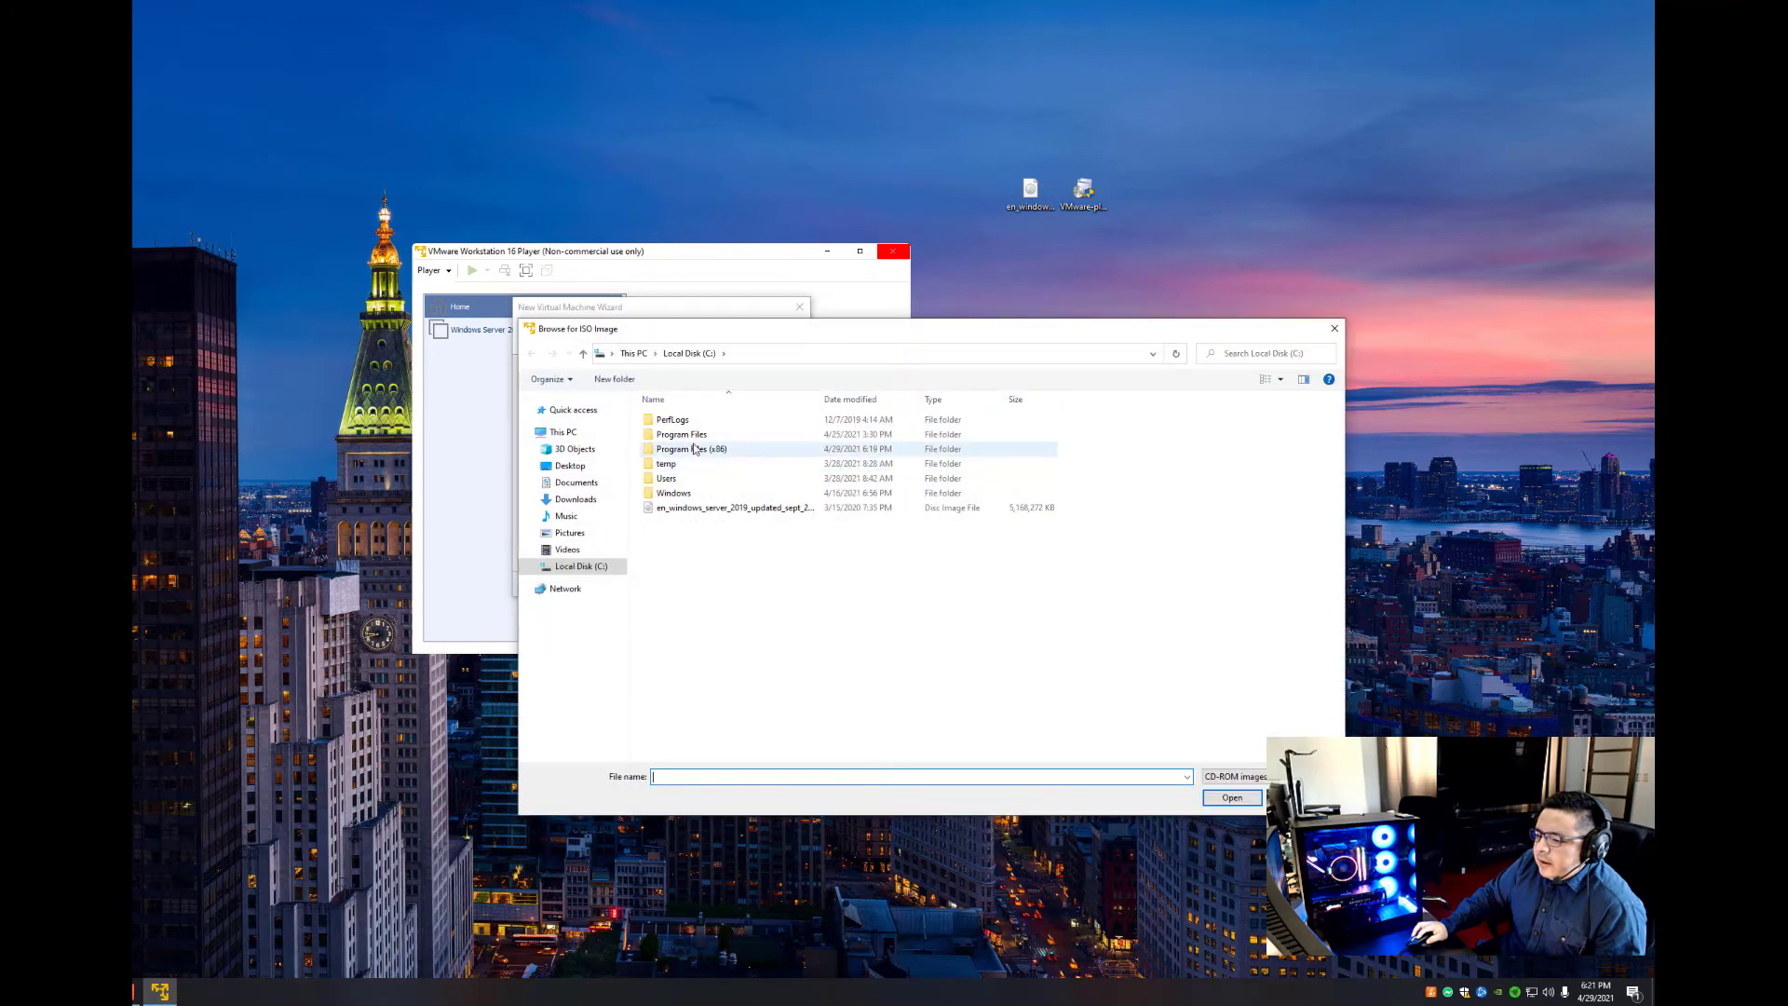
click(570, 465)
double_click(689, 434)
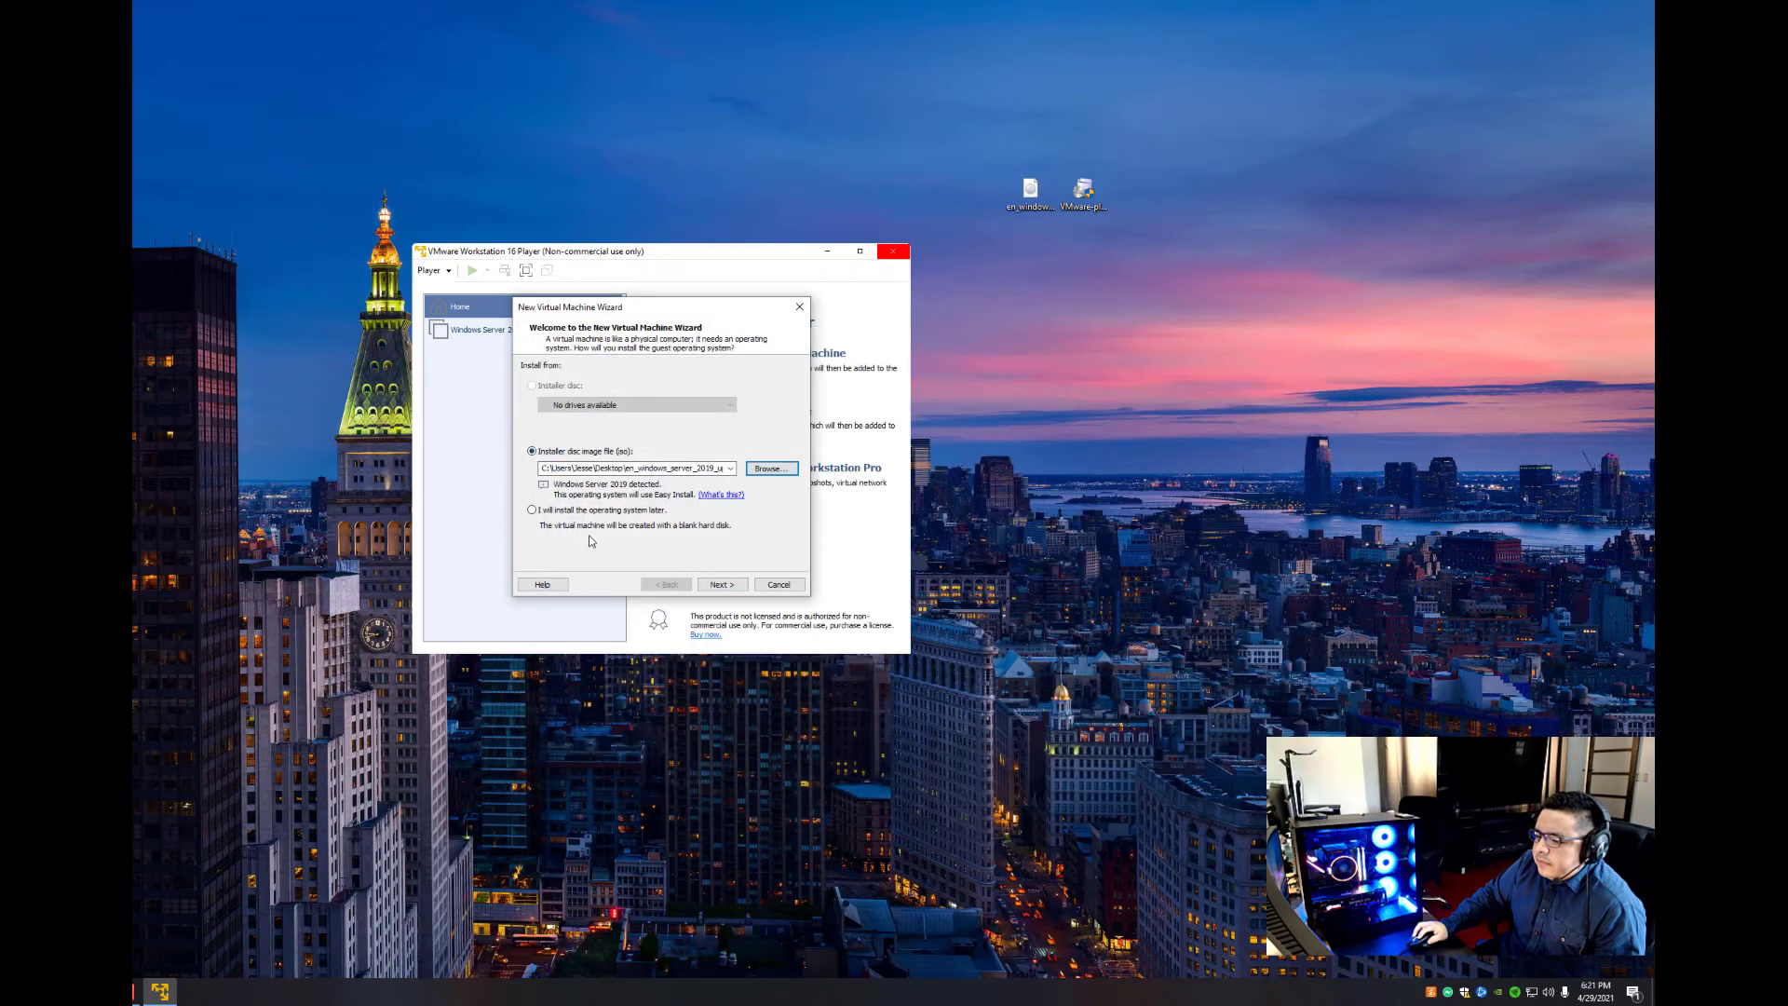
click(724, 585)
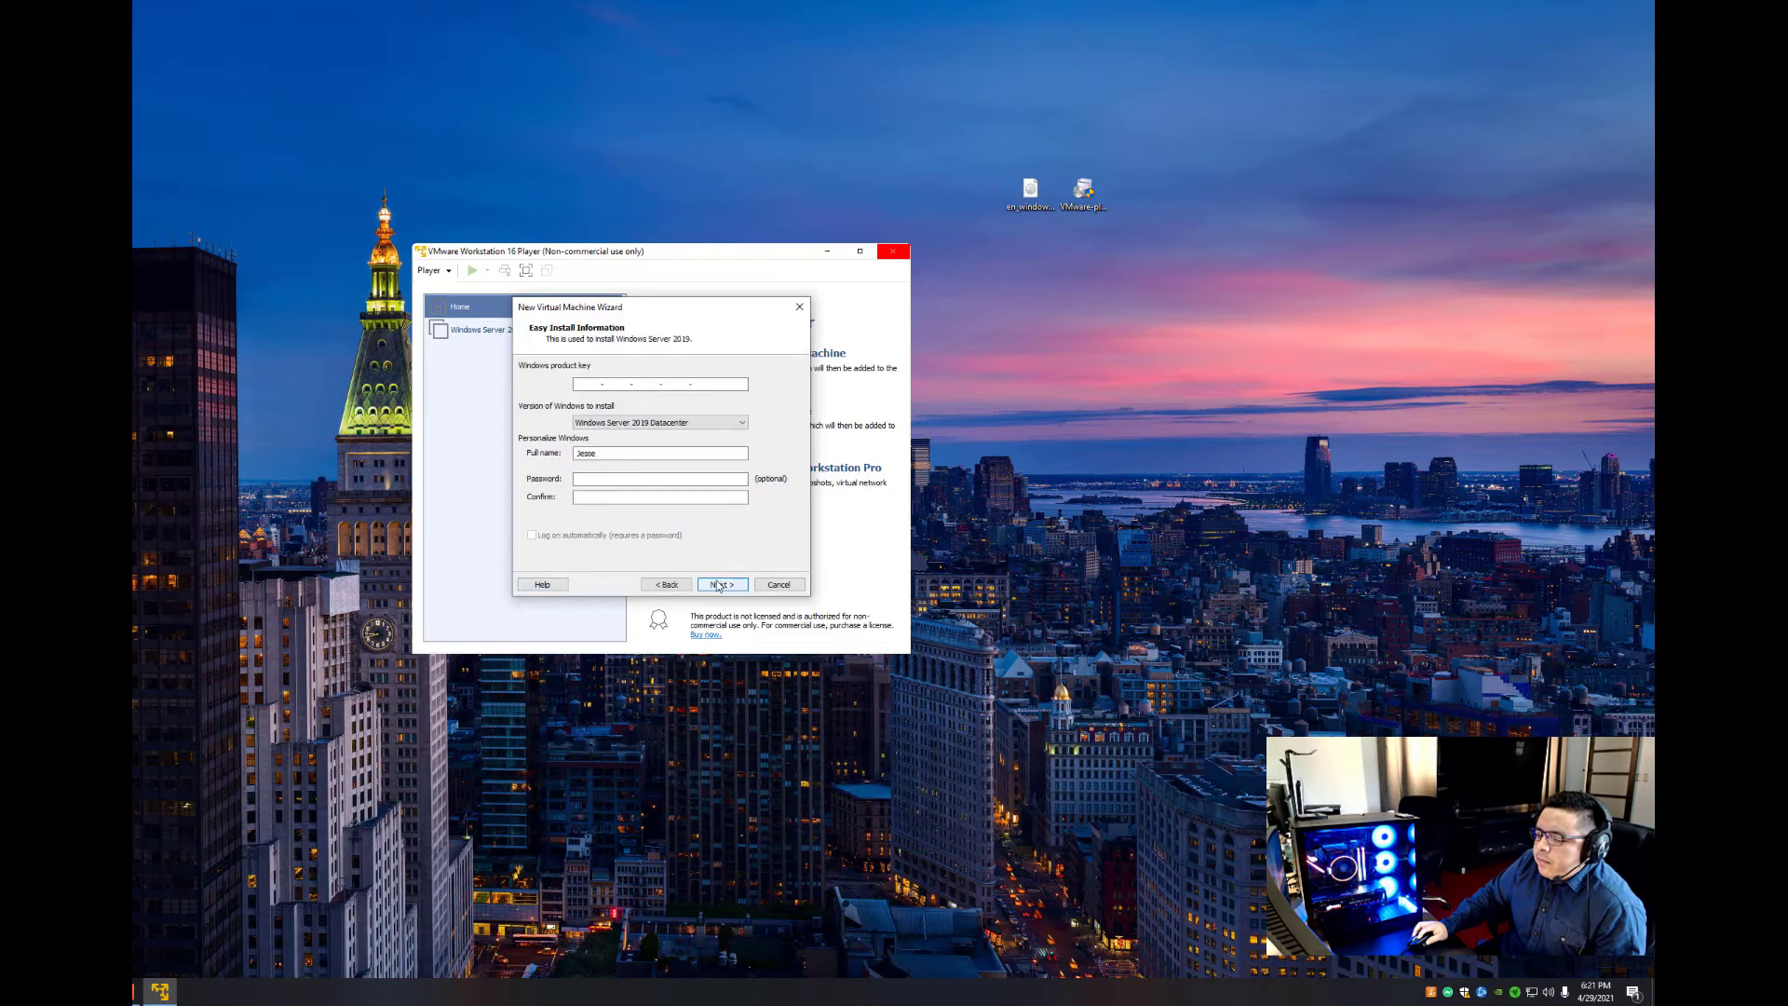
Choose Windows Server 2019 Standard as the version, enter and confirm the account password, and continue without a product key.
click(666, 426)
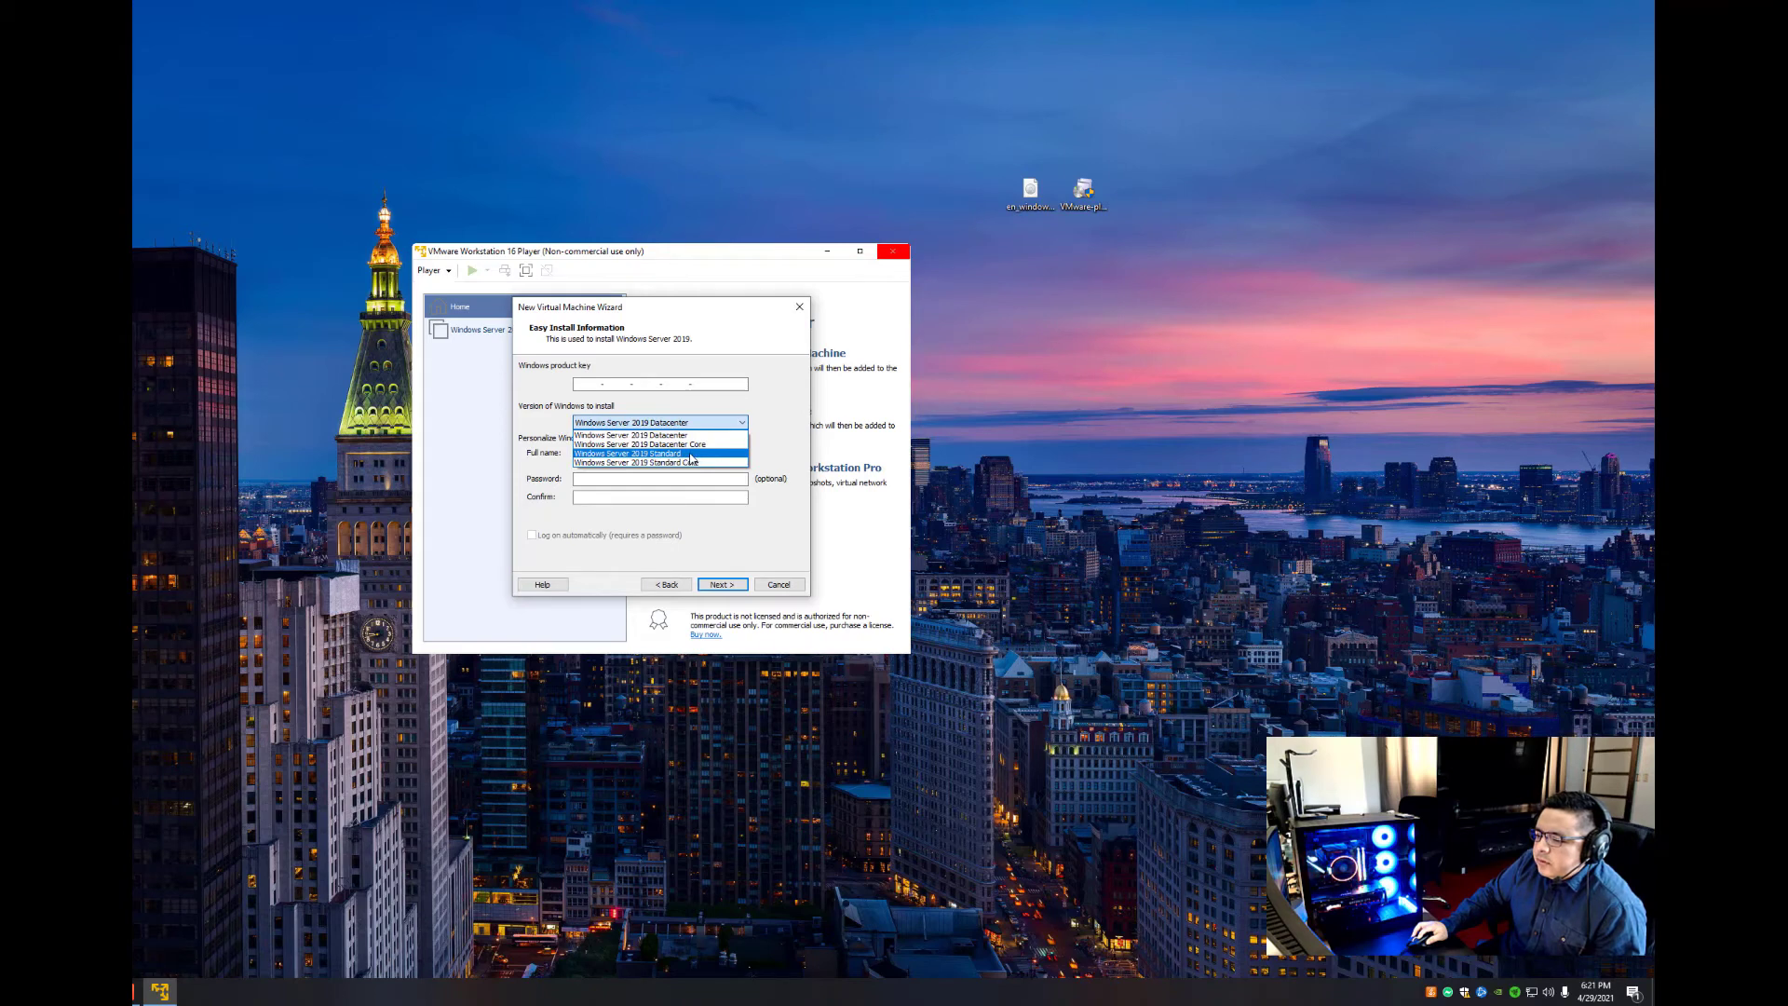
click(691, 455)
click(607, 479)
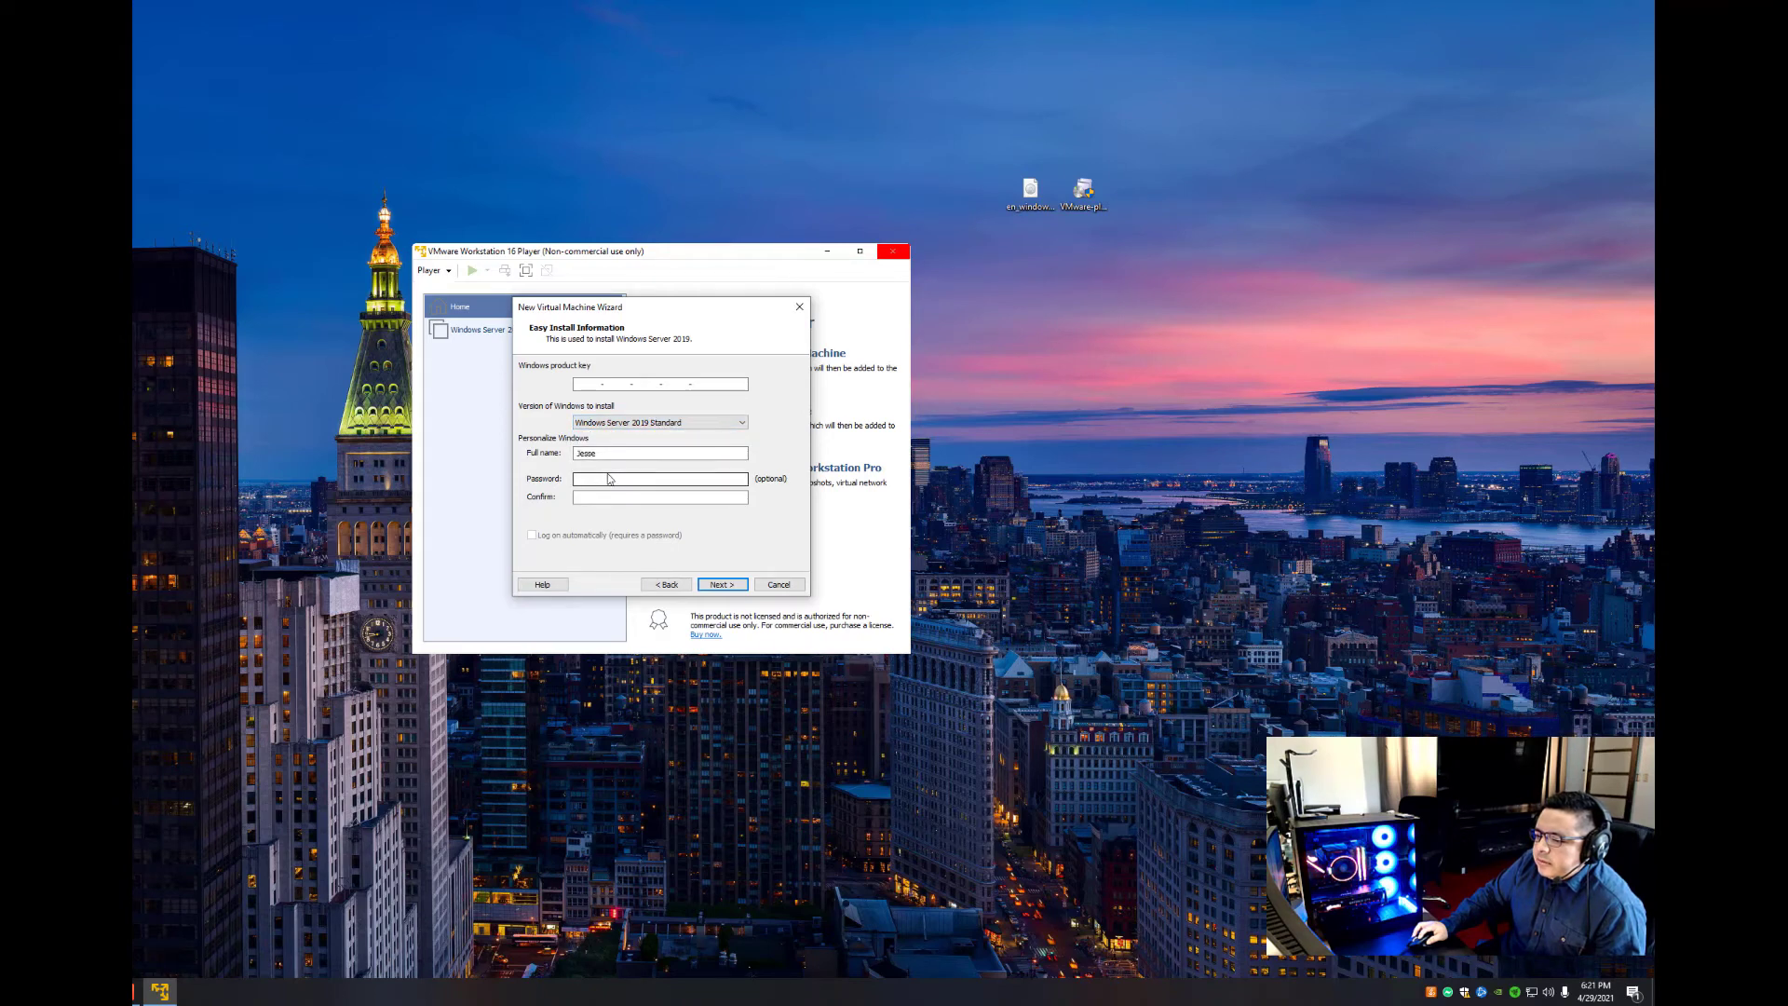
text(•••••••)
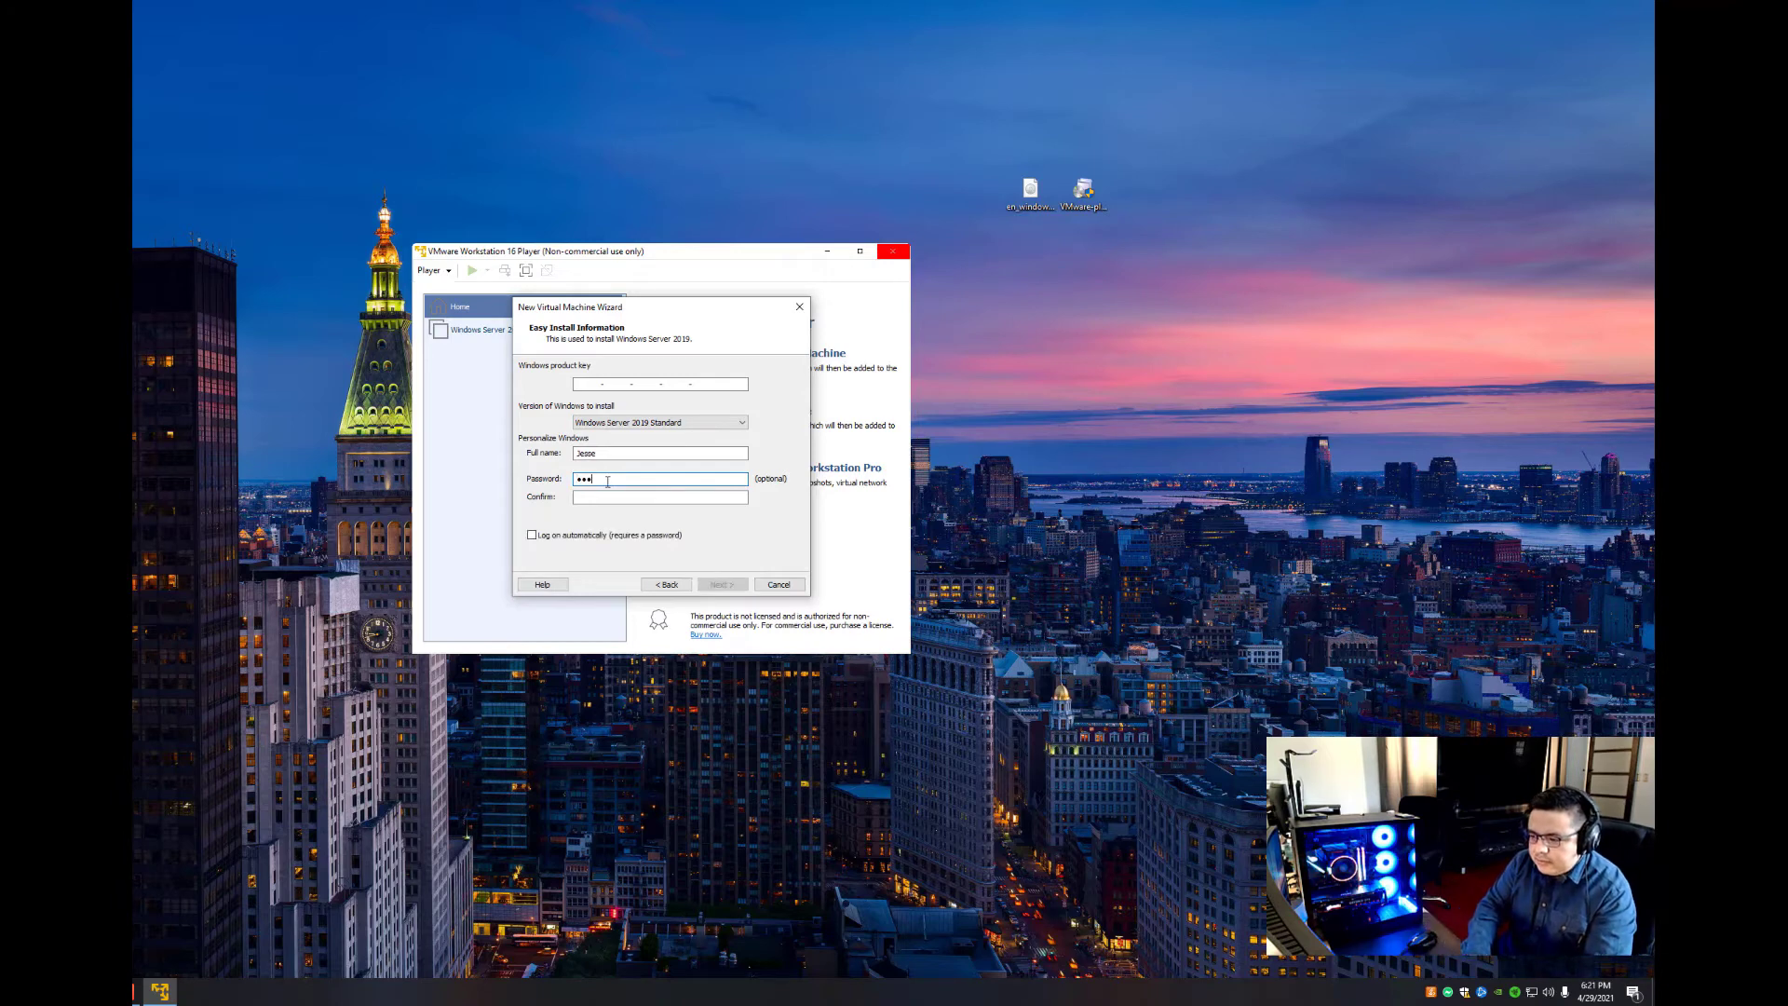
text(•)
key(Tab)
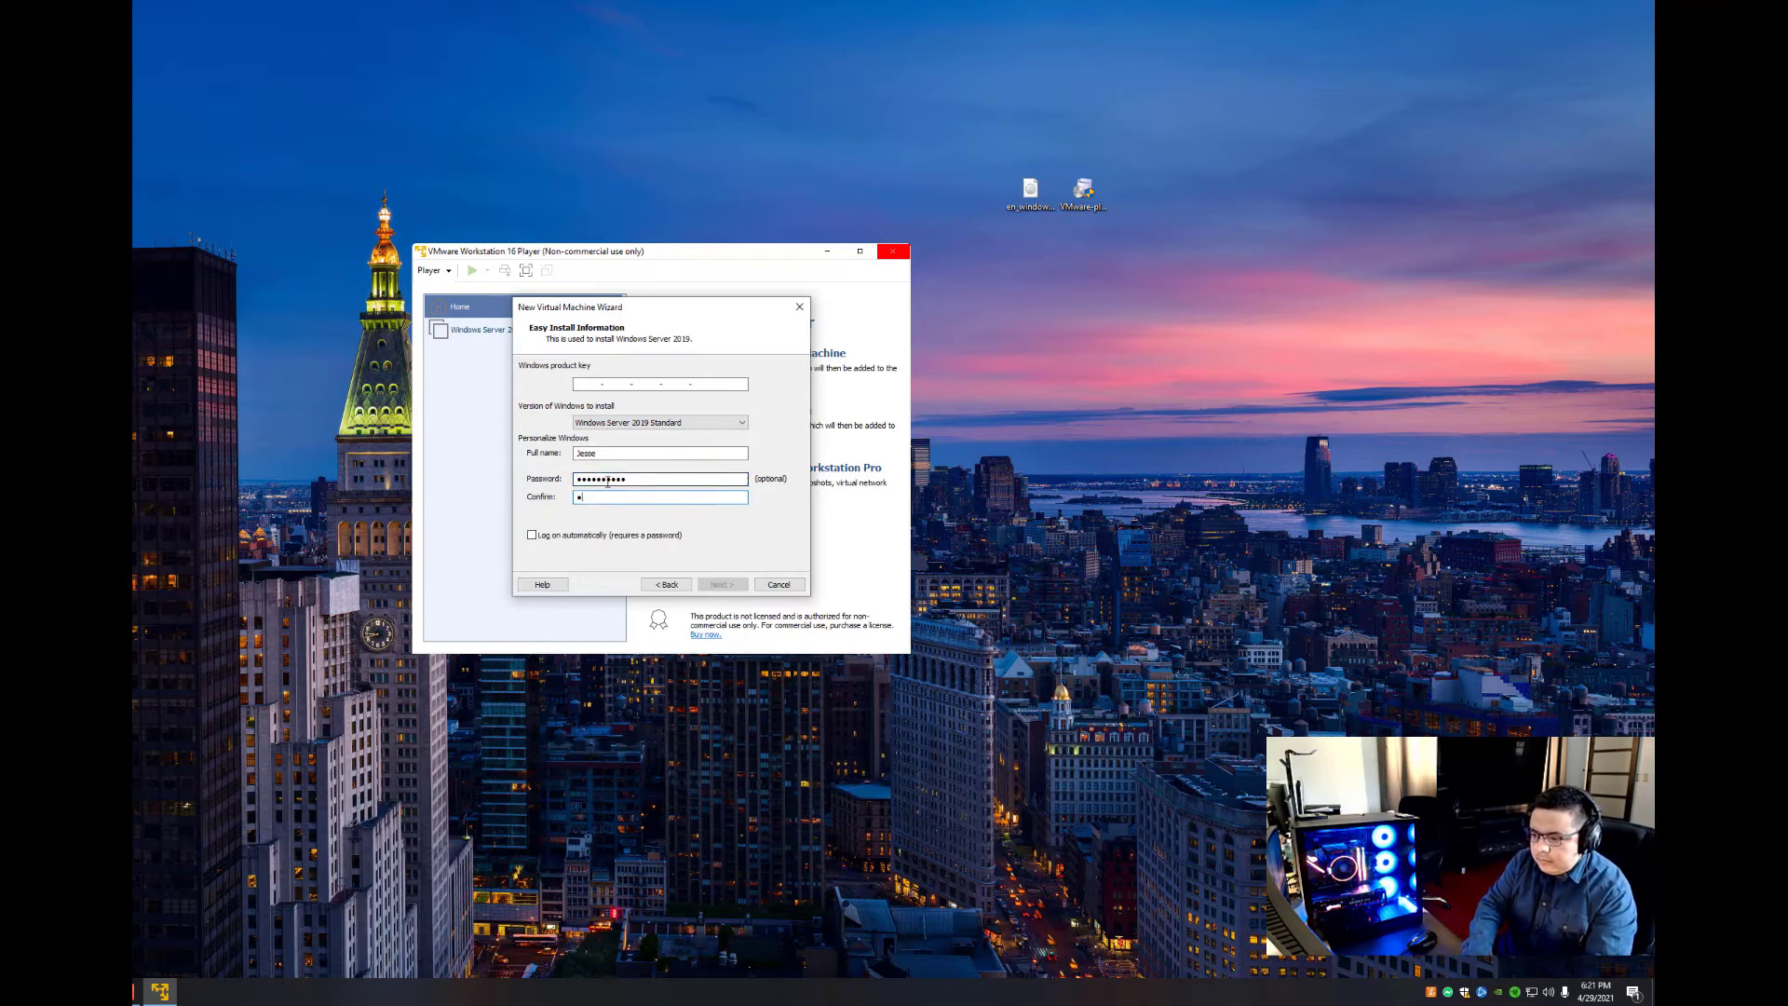
text(••••••••••)
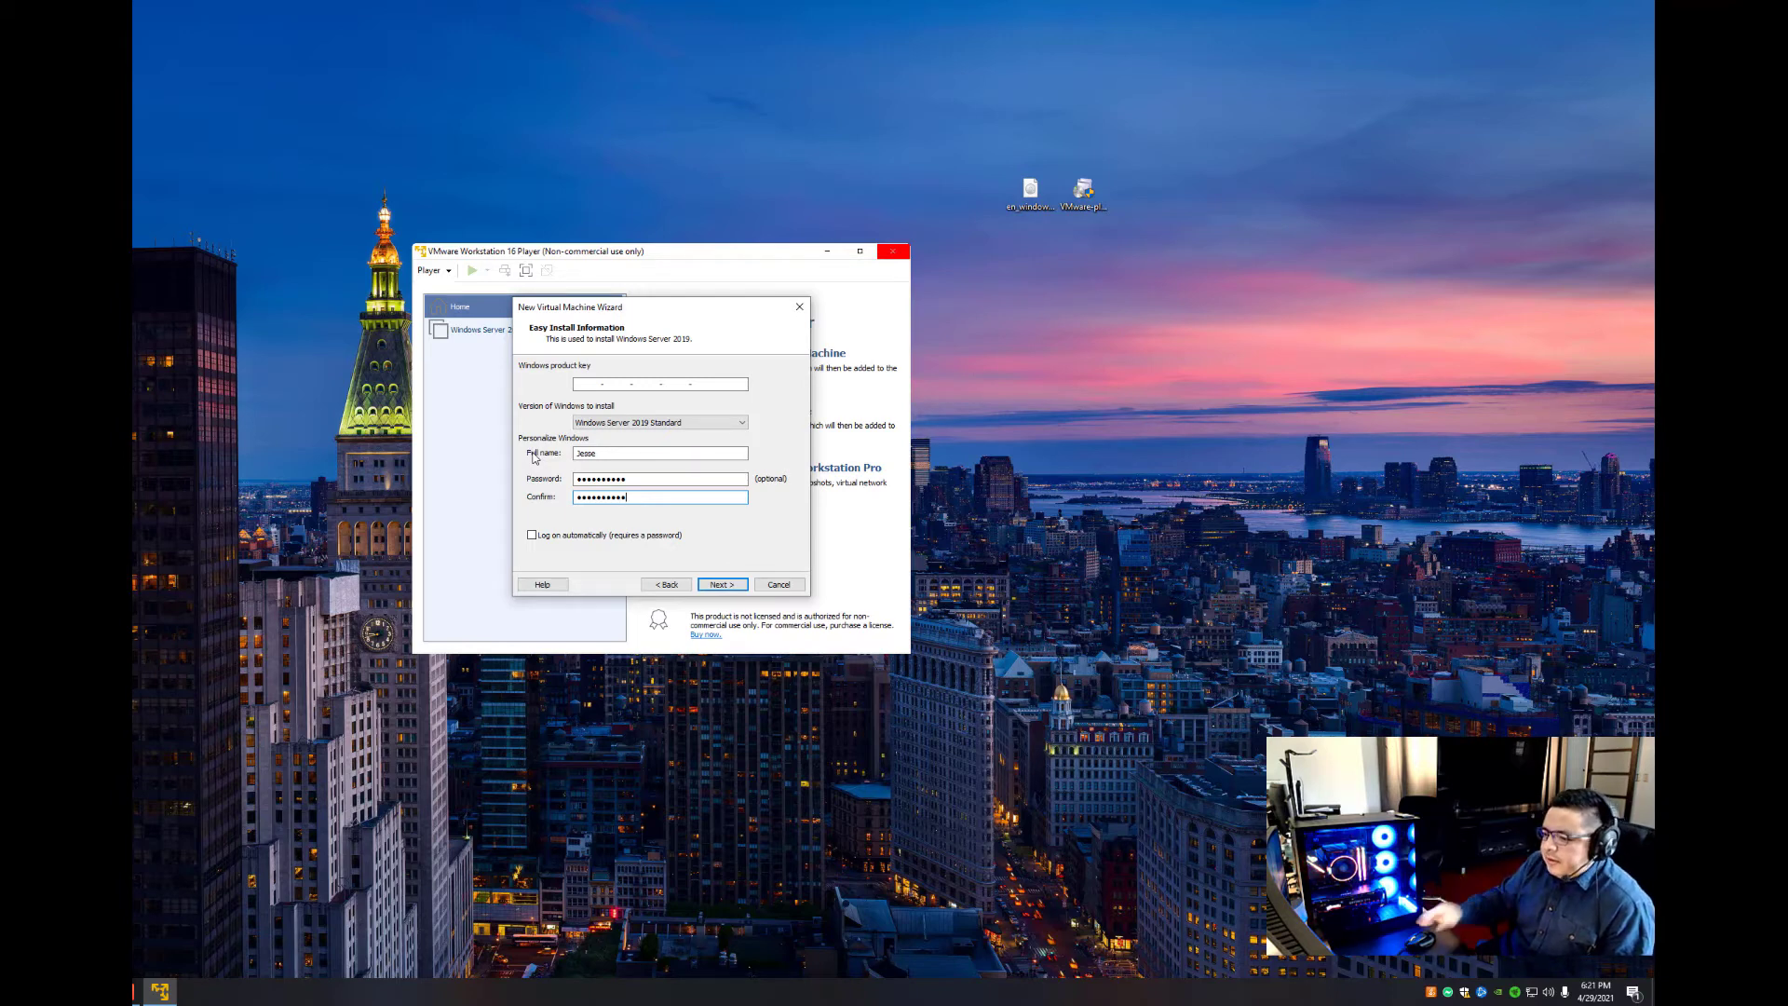
click(725, 585)
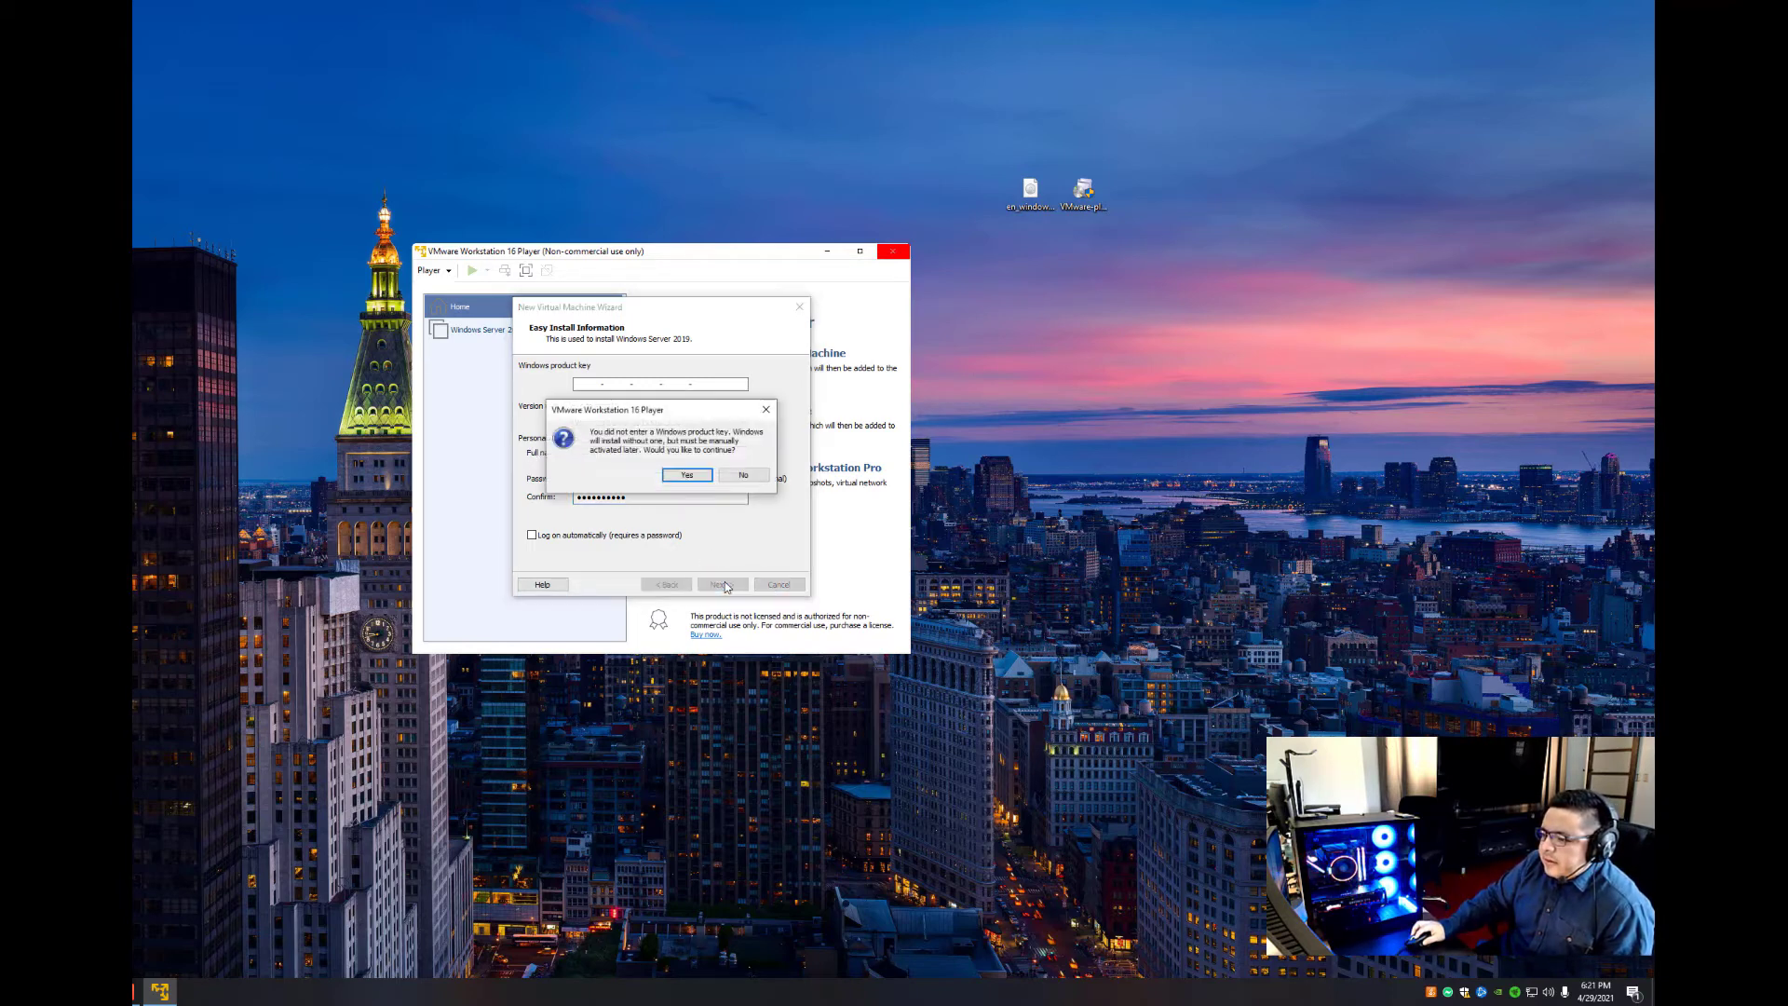
click(685, 476)
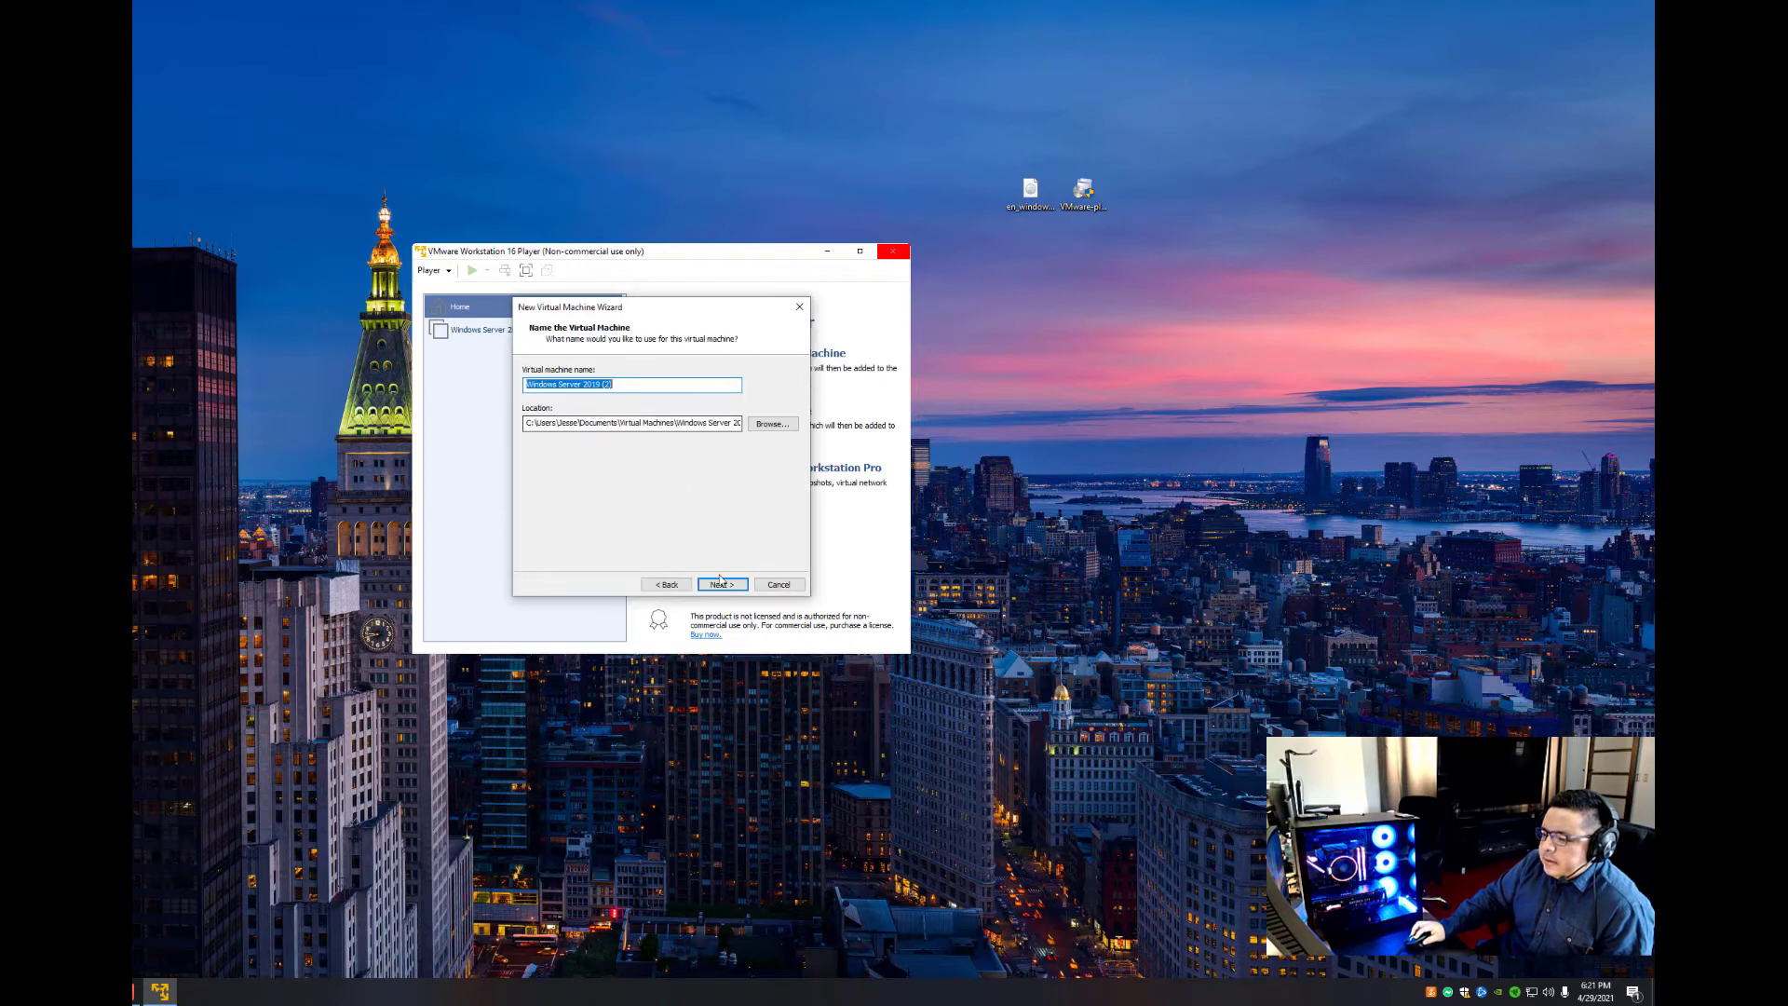
Keep the default virtual machine name and location, accept a 60 GB disk split into multiple files, and review the settings summary.
click(725, 584)
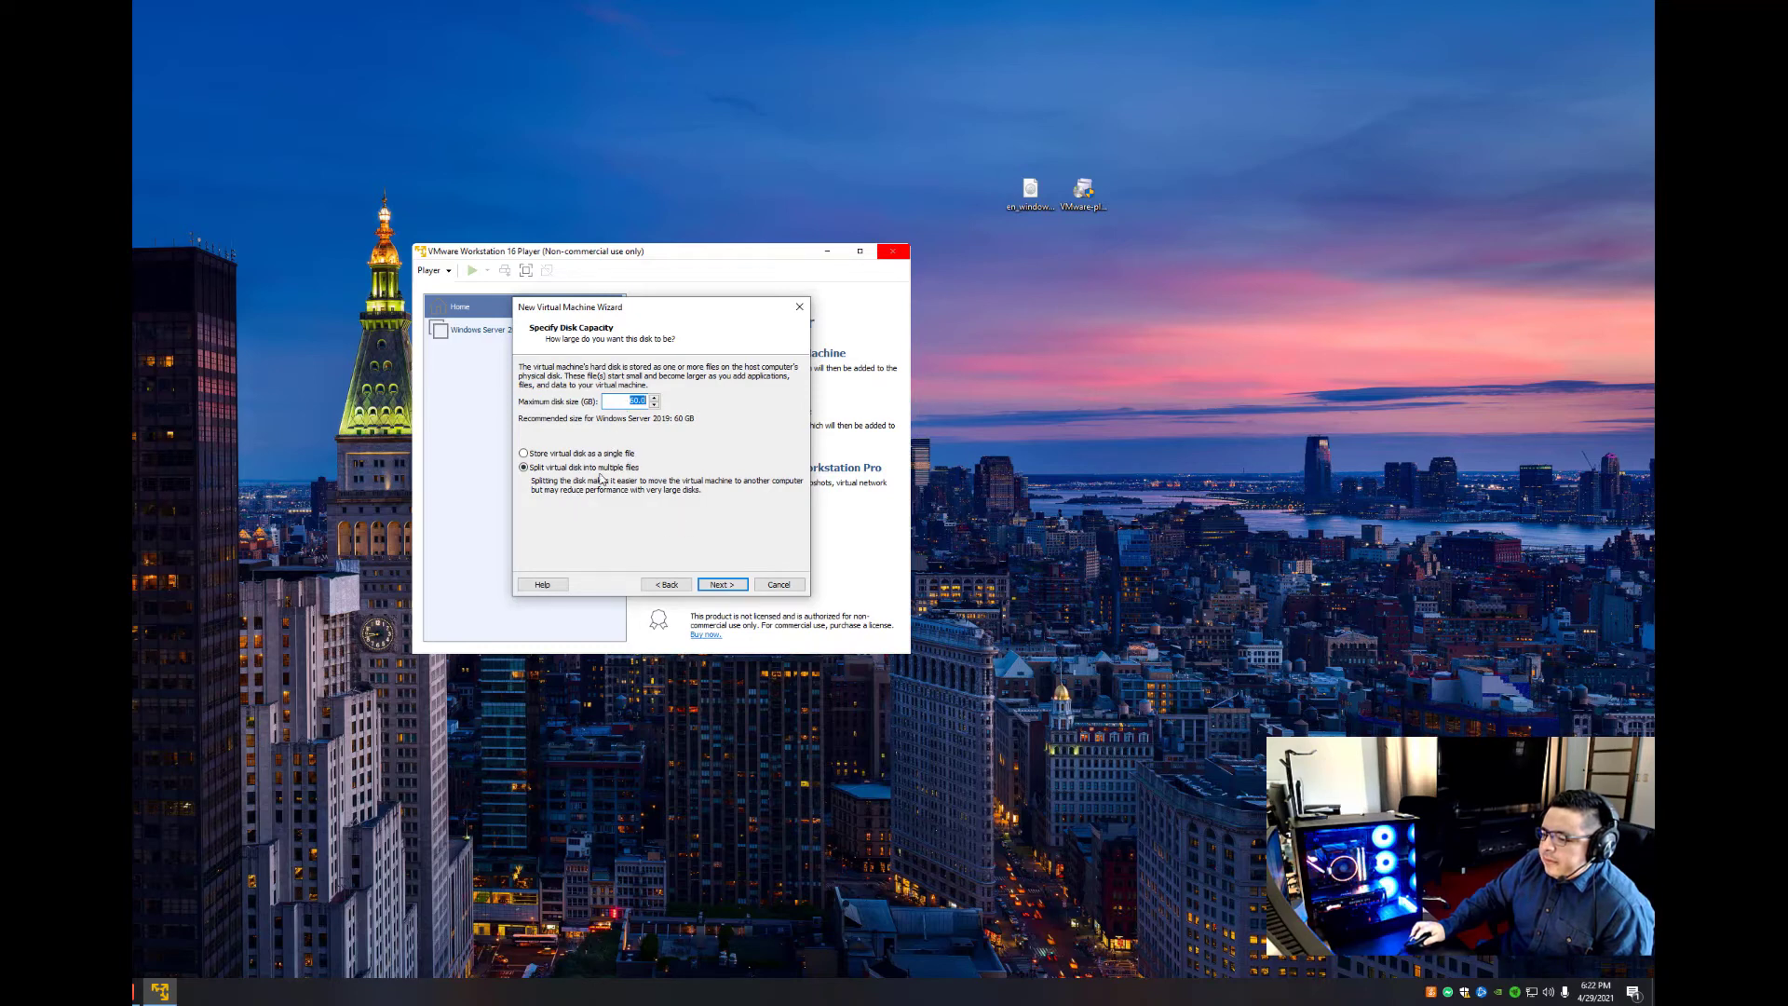
click(723, 585)
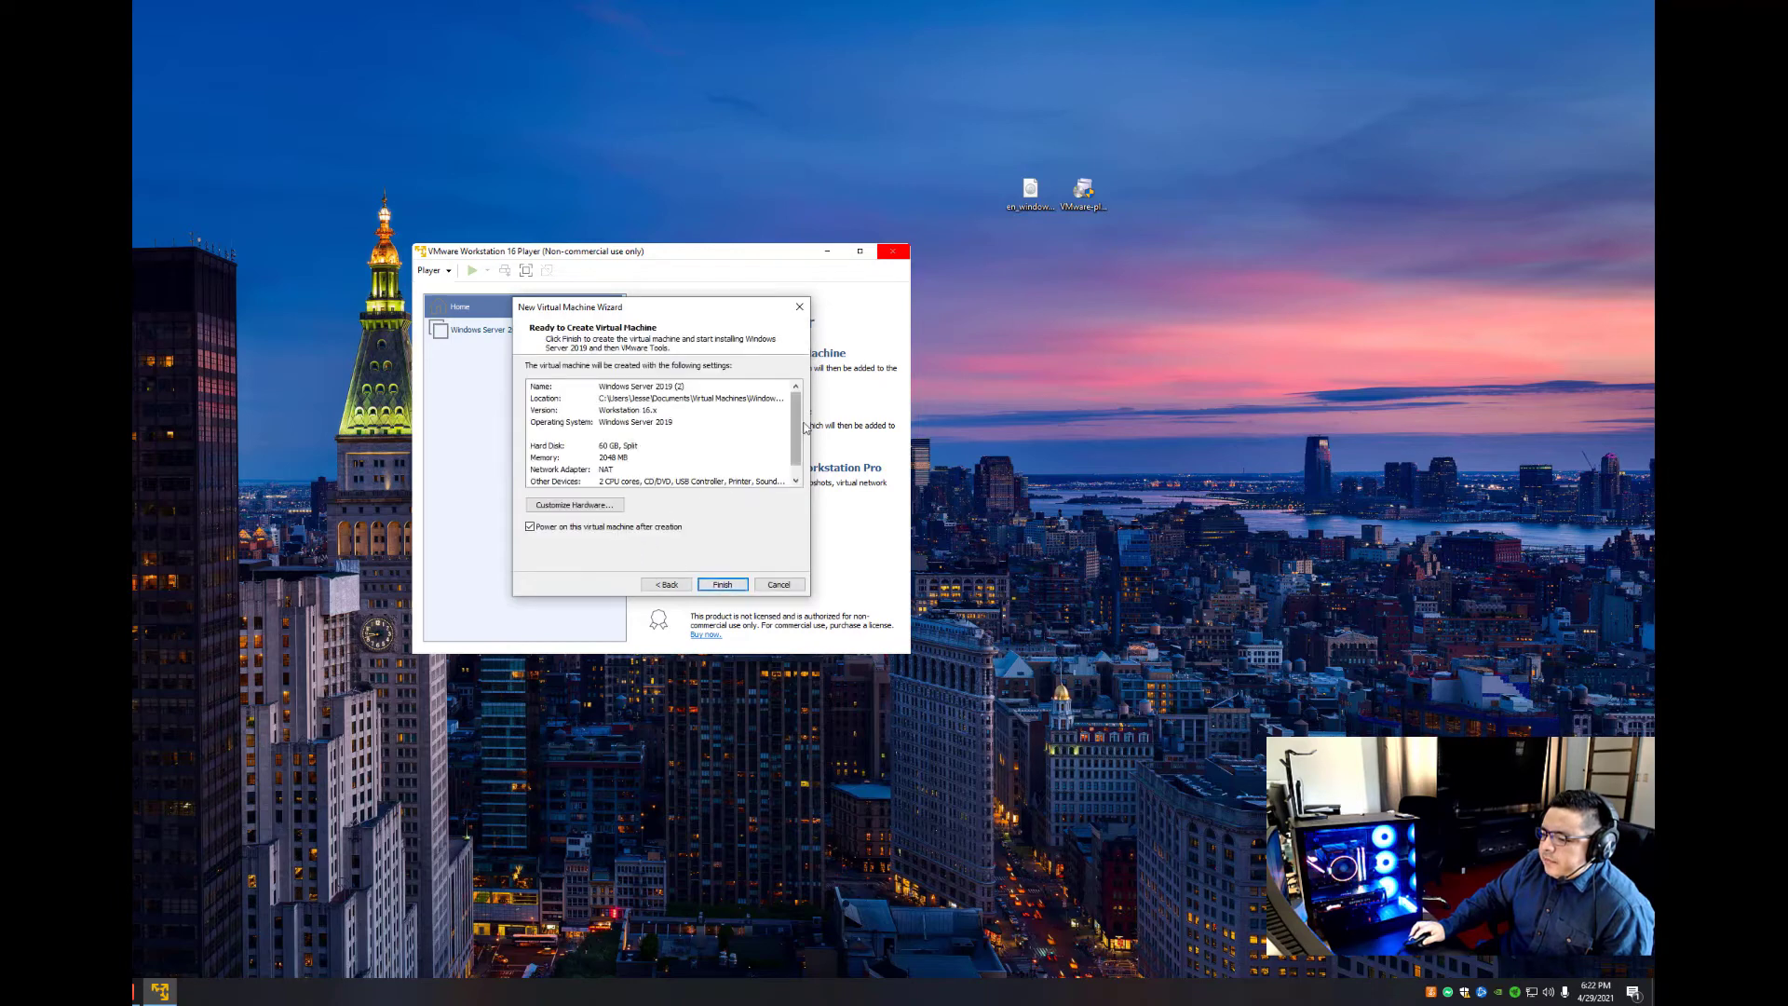
drag(798, 428, 800, 457)
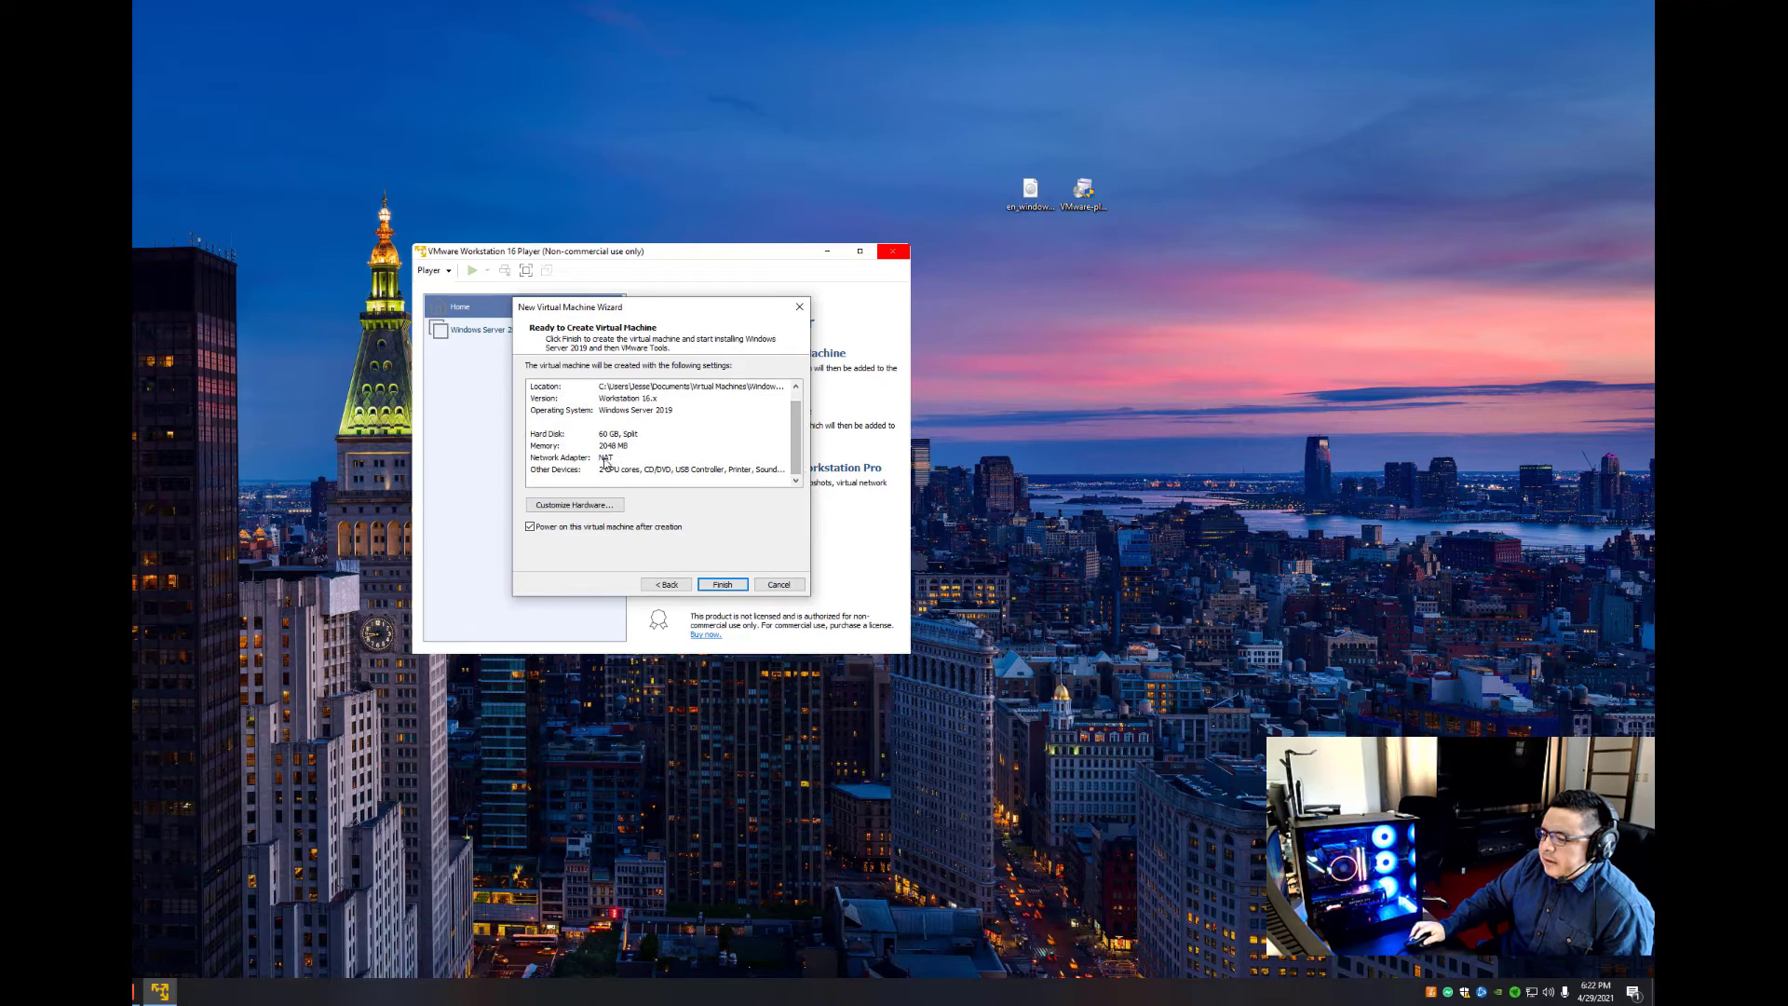
Customize the new virtual machine's hardware, setting its memory to 10000 MB.
click(596, 506)
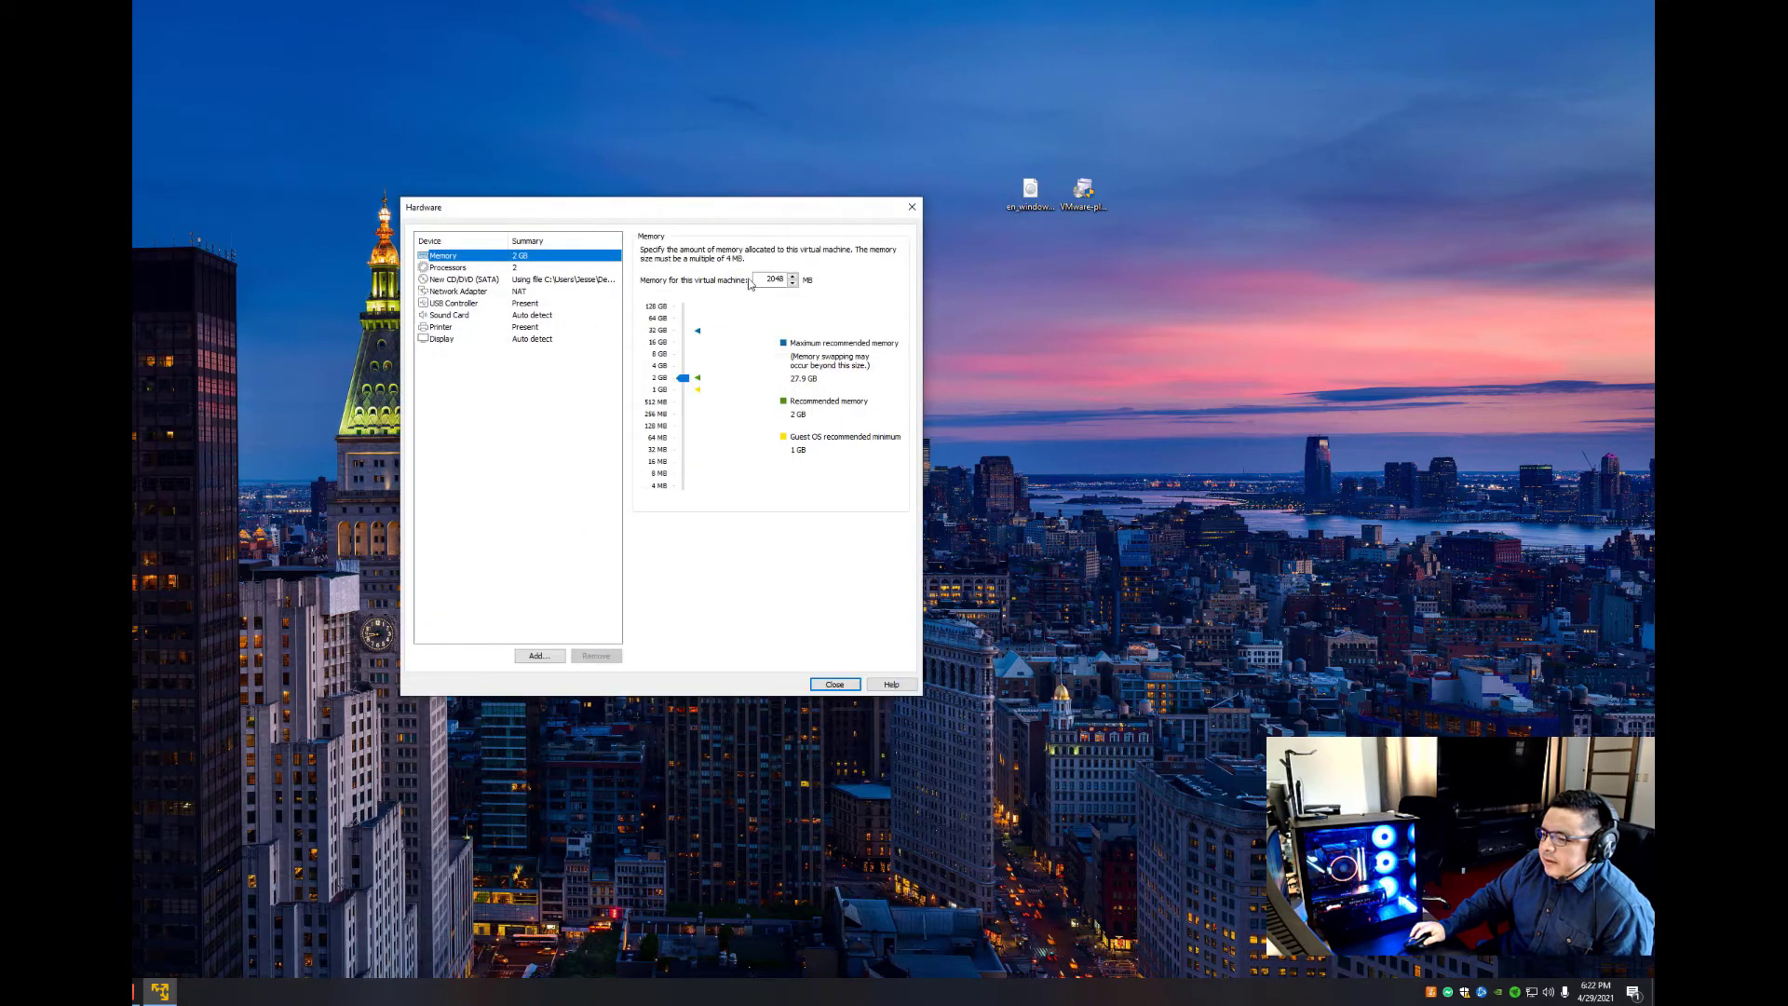
click(793, 276)
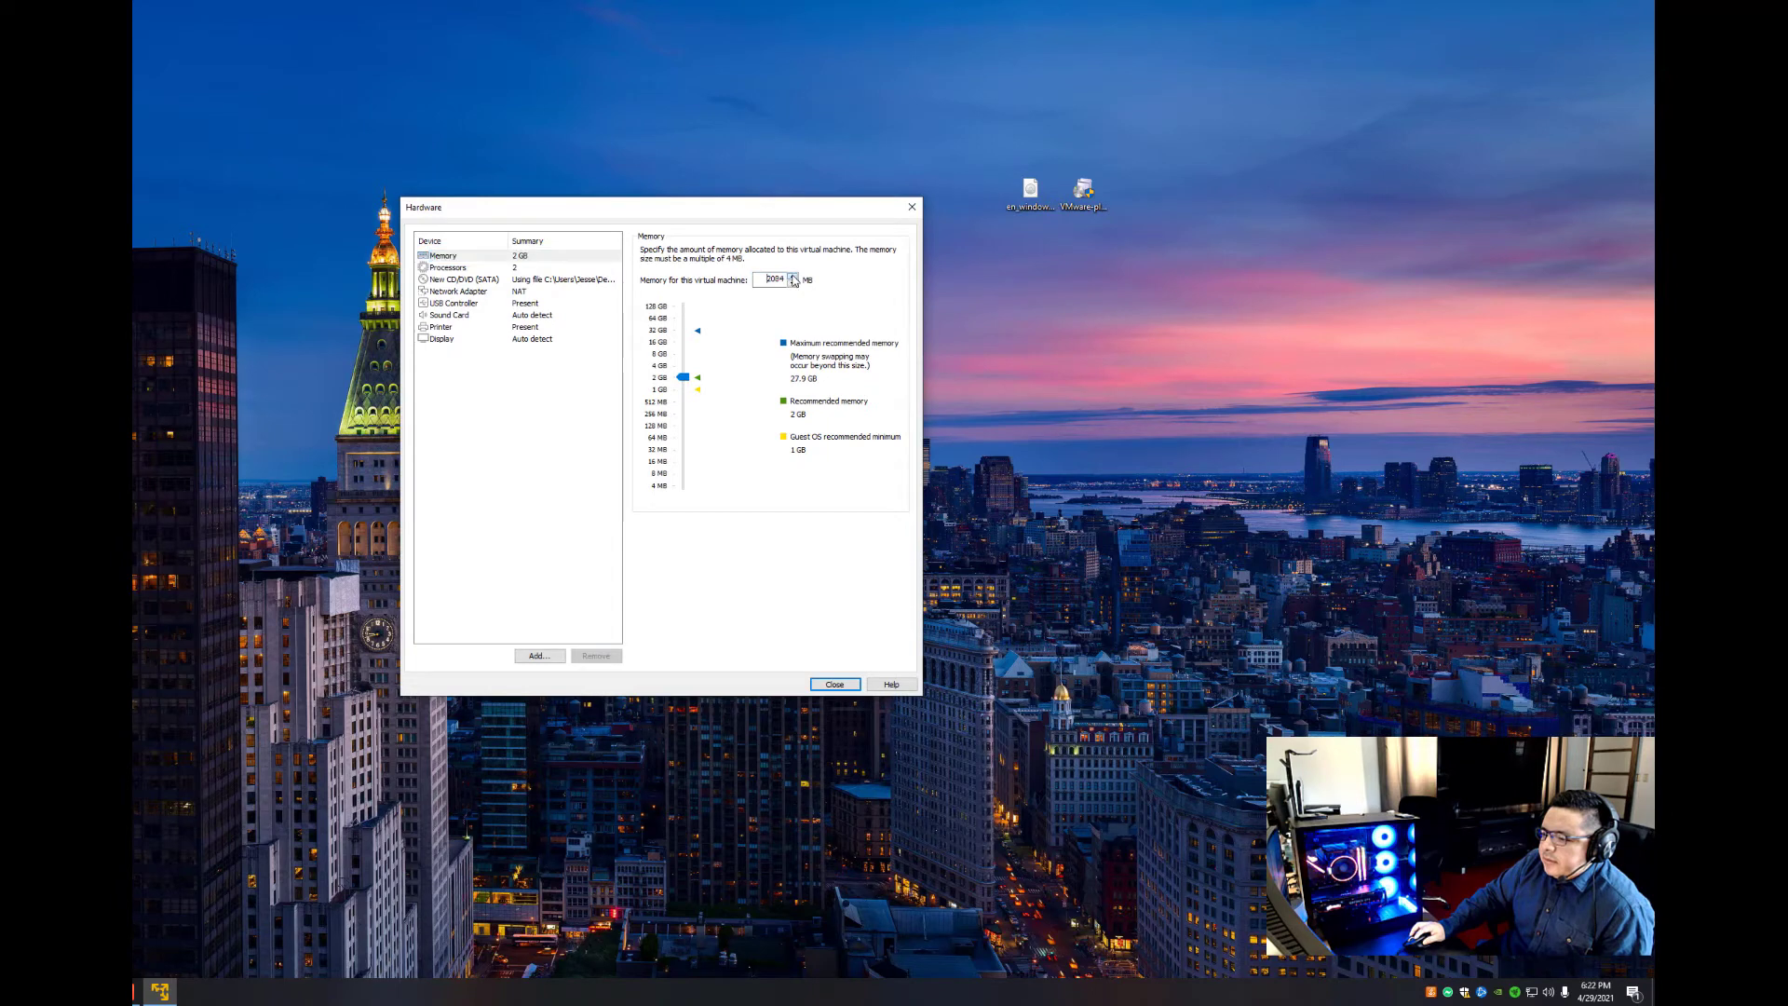
double_click(770, 279)
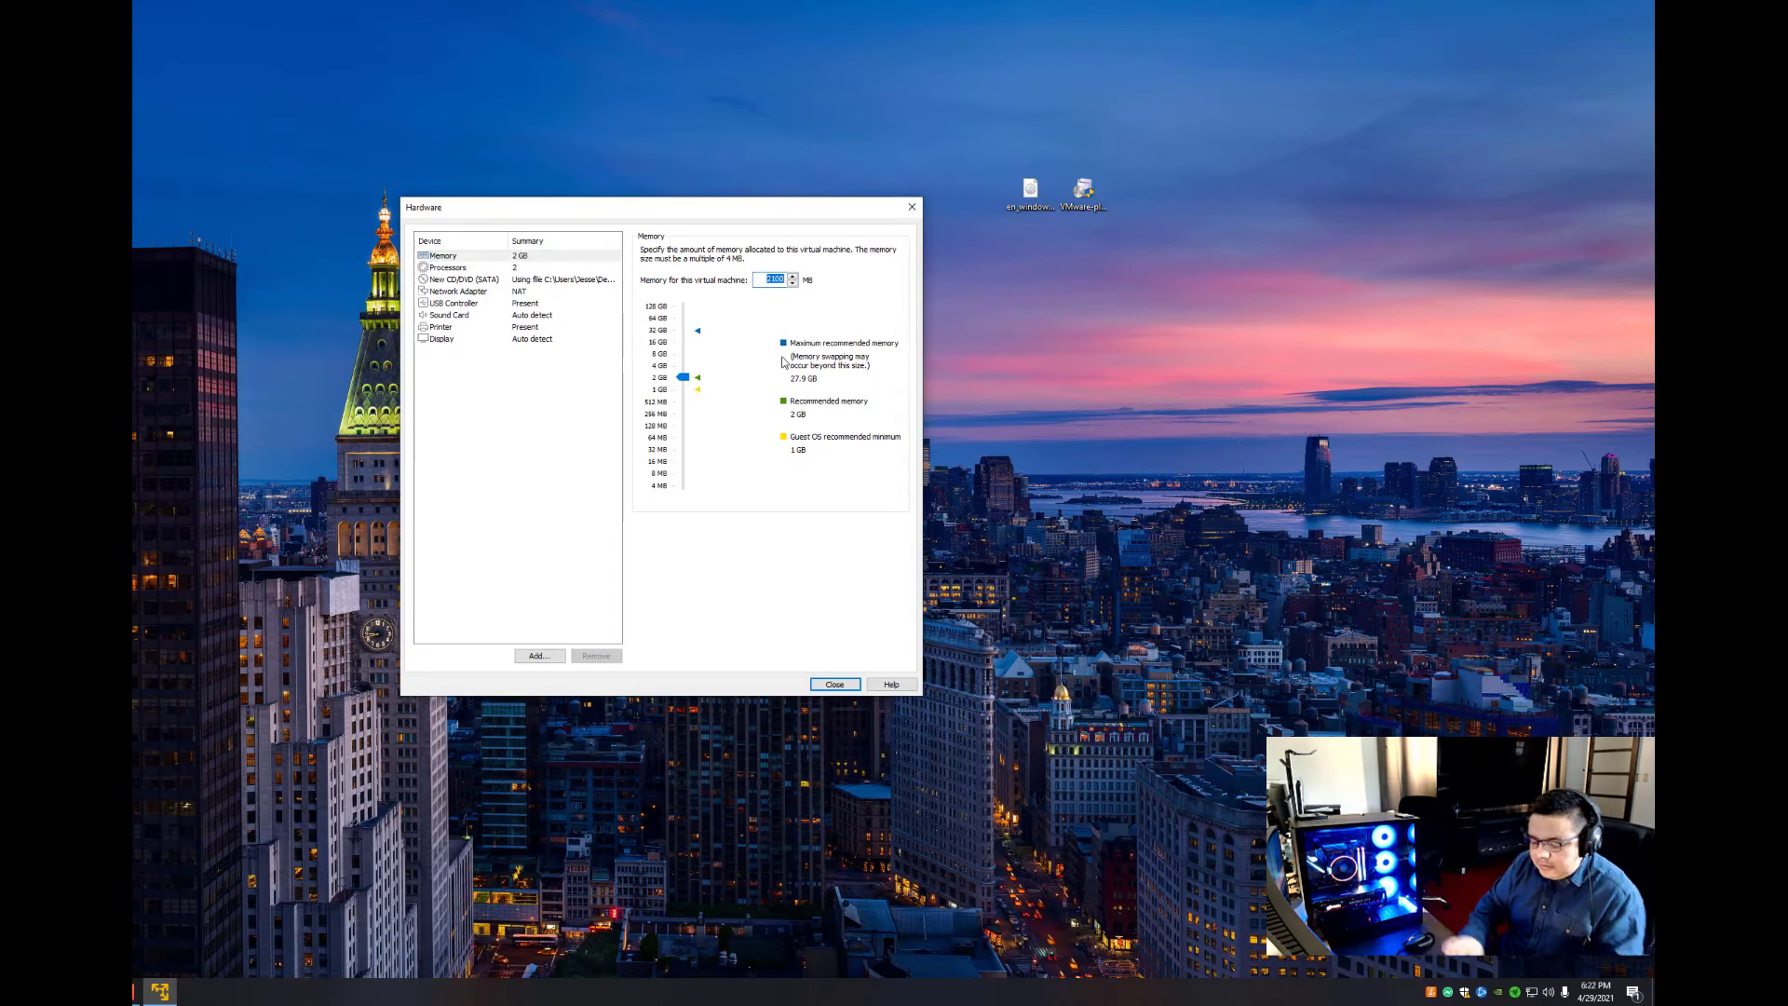
text(10000)
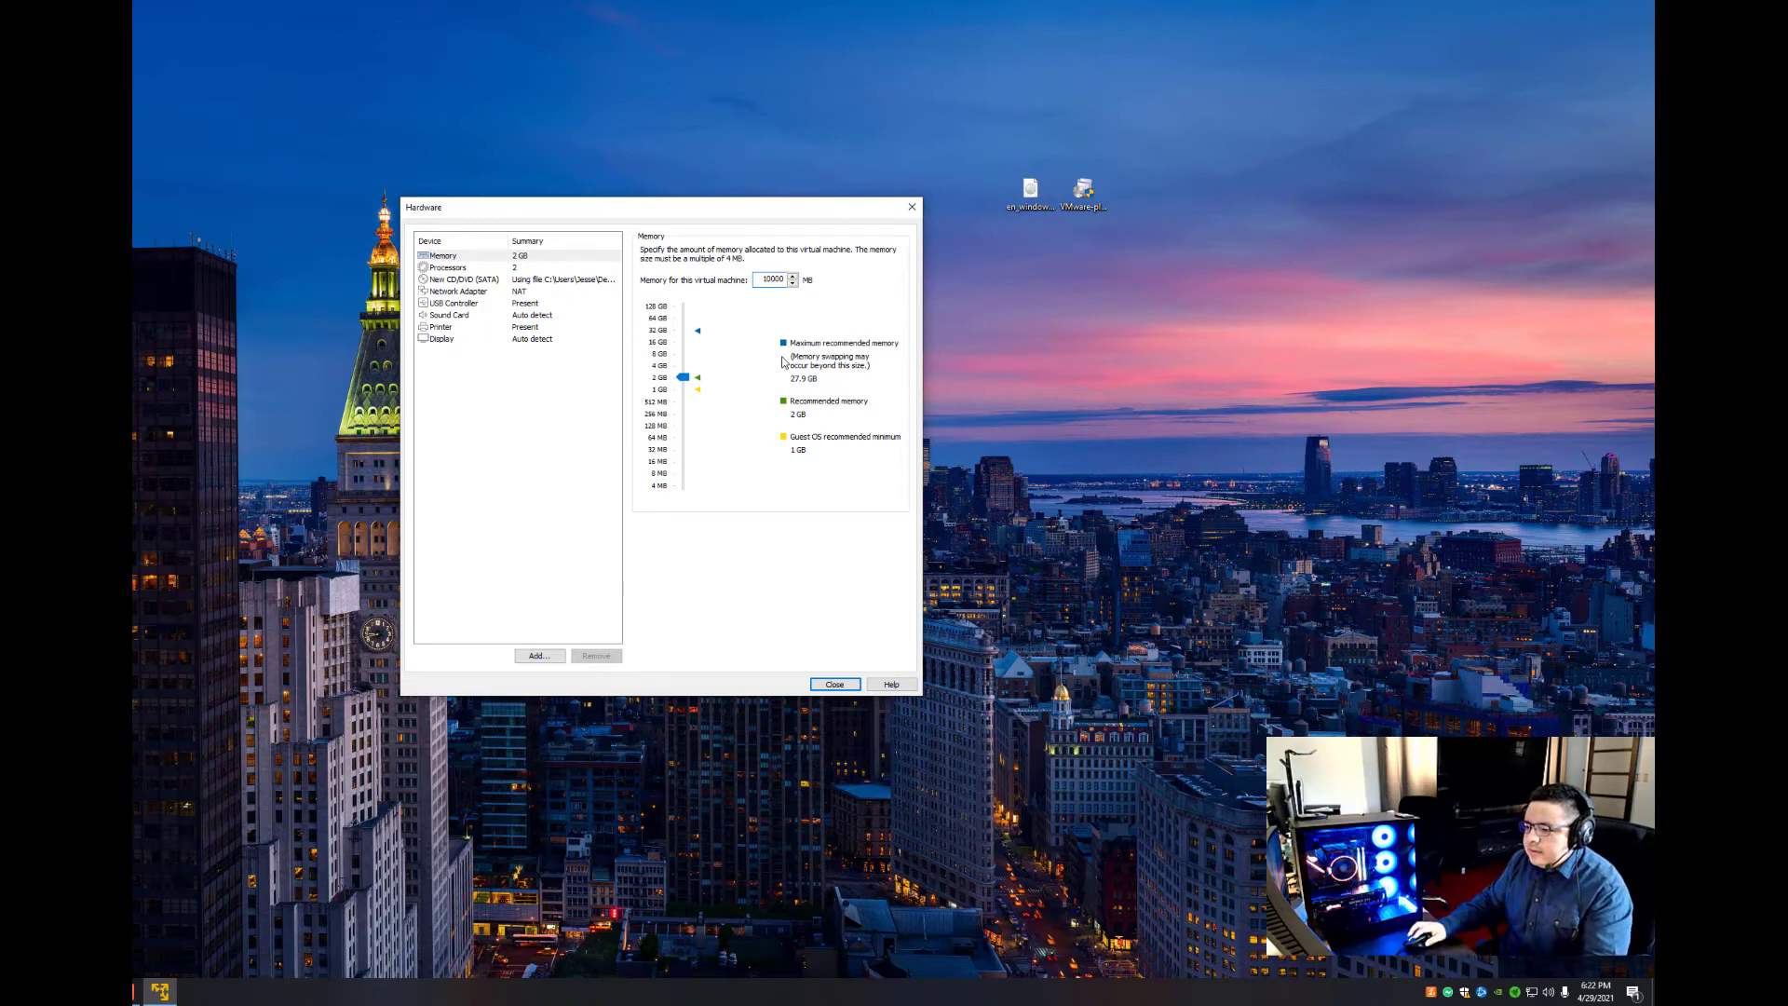
key(Tab)
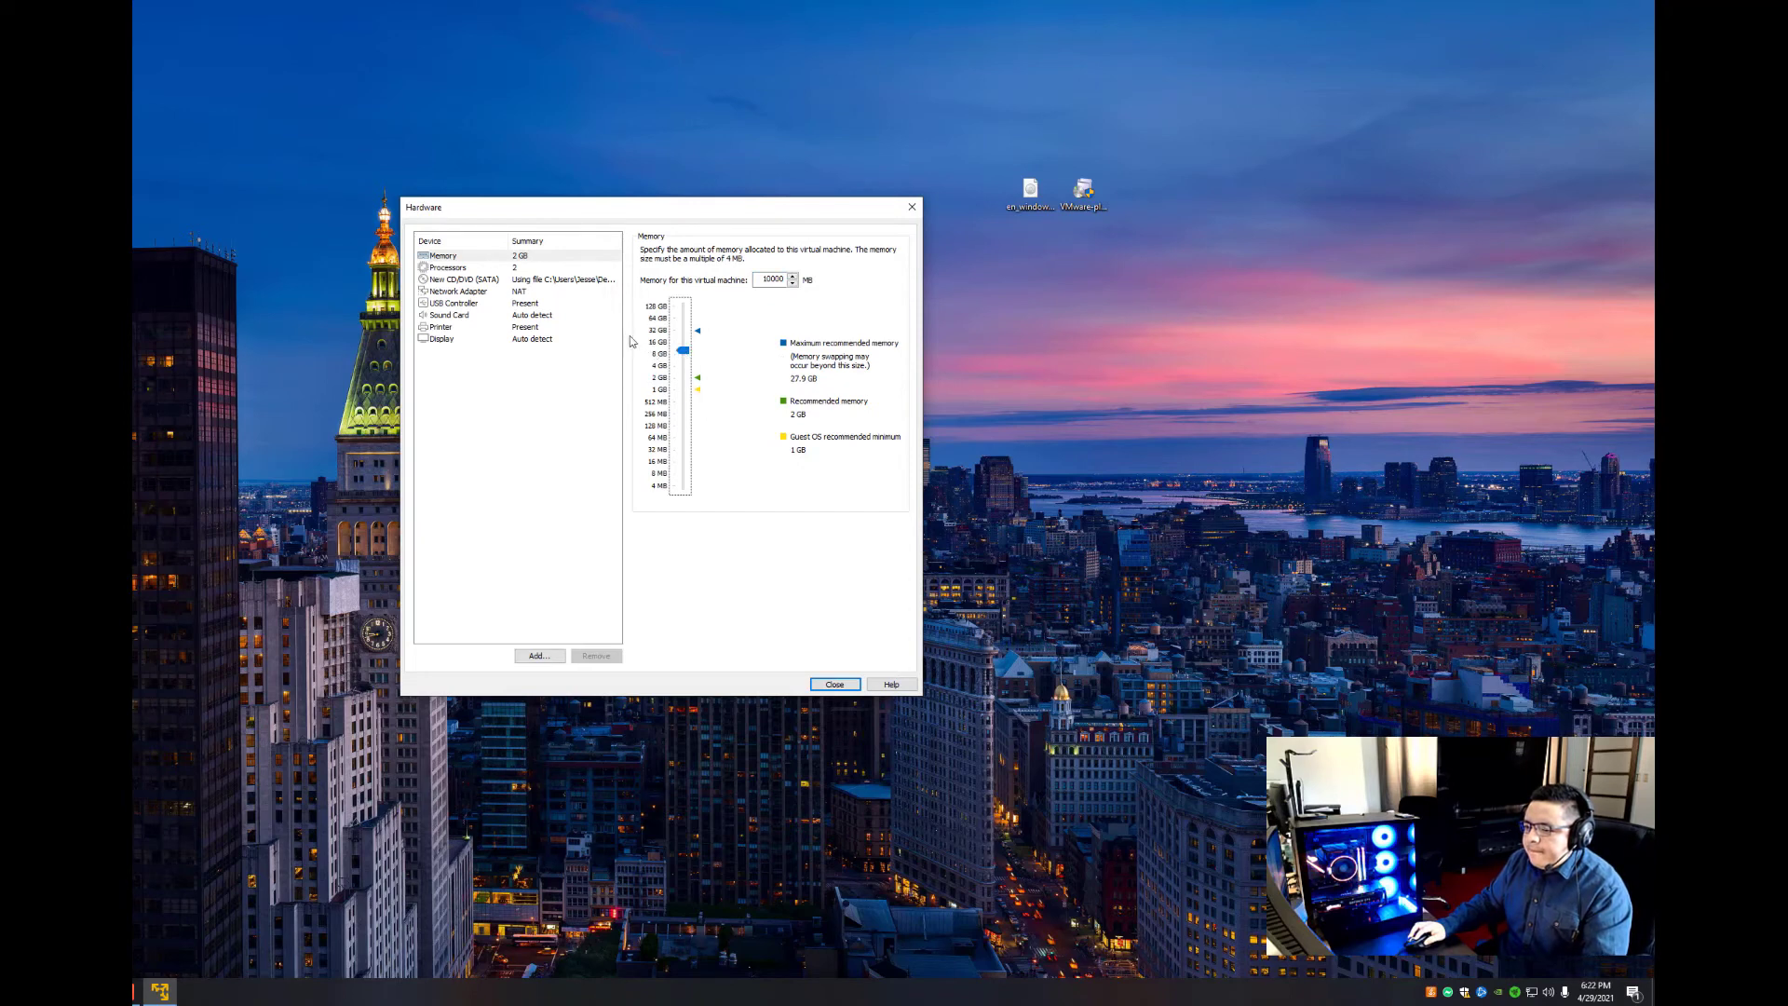
Set the number of processor cores to 4 and close the hardware settings.
click(520, 269)
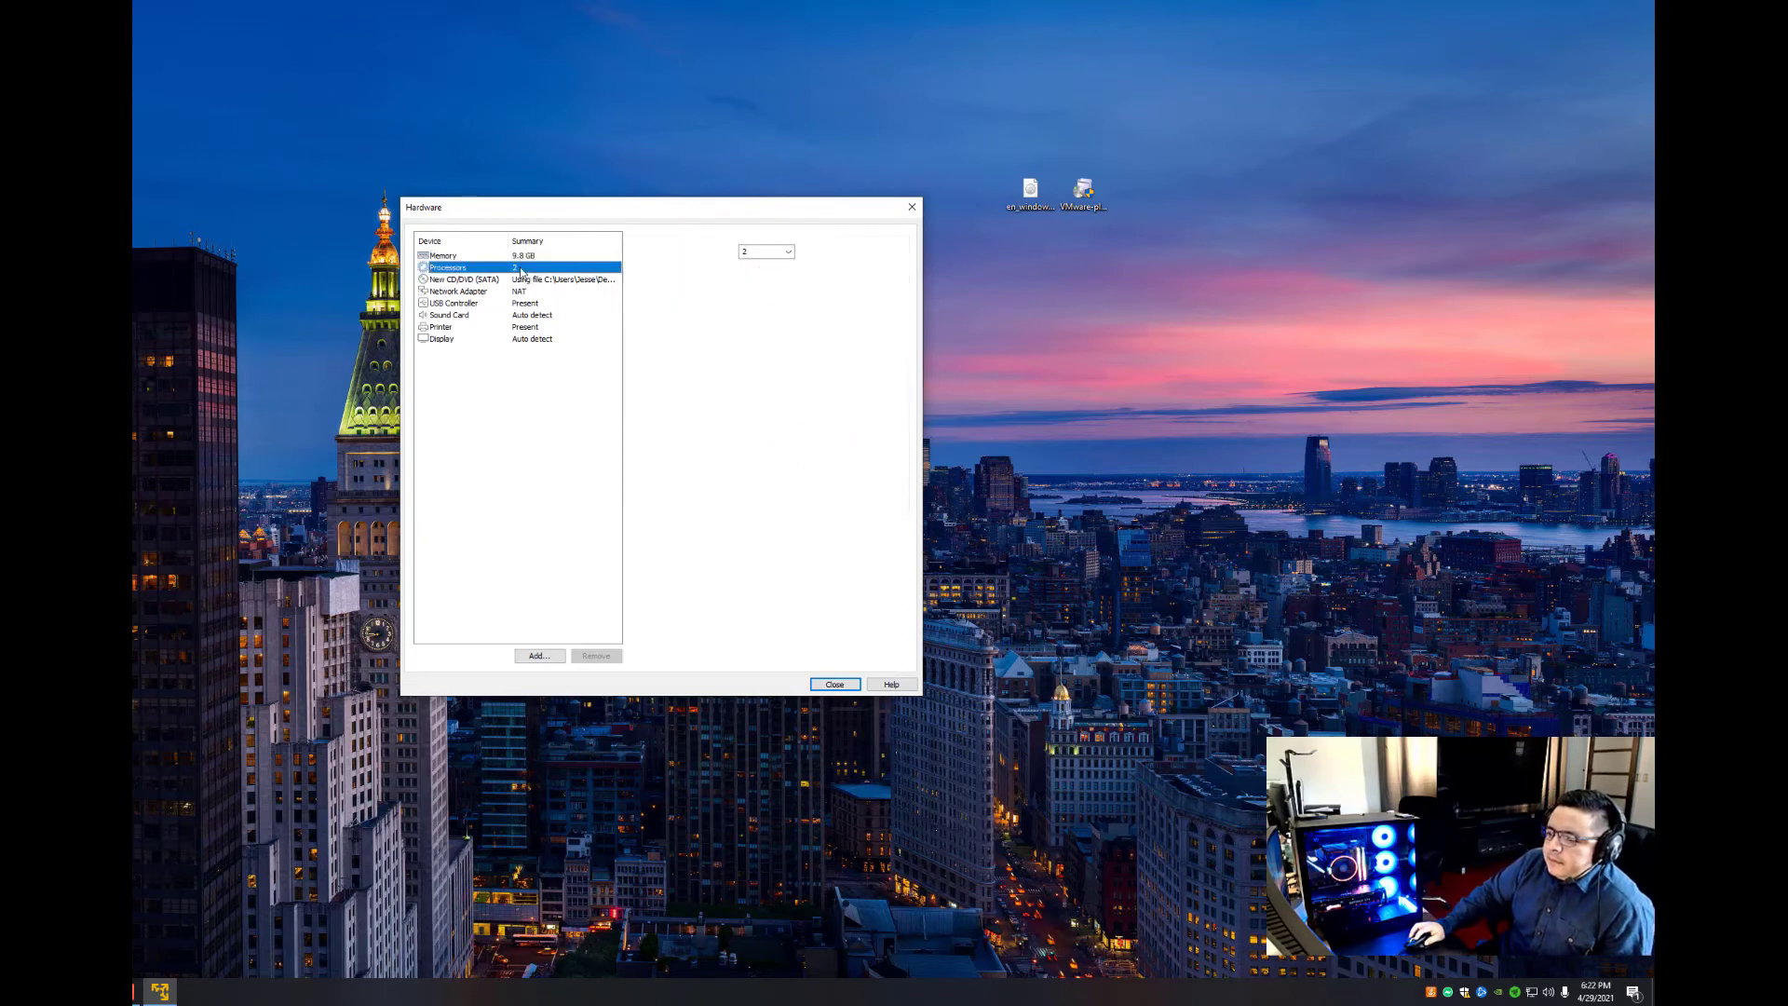
click(788, 254)
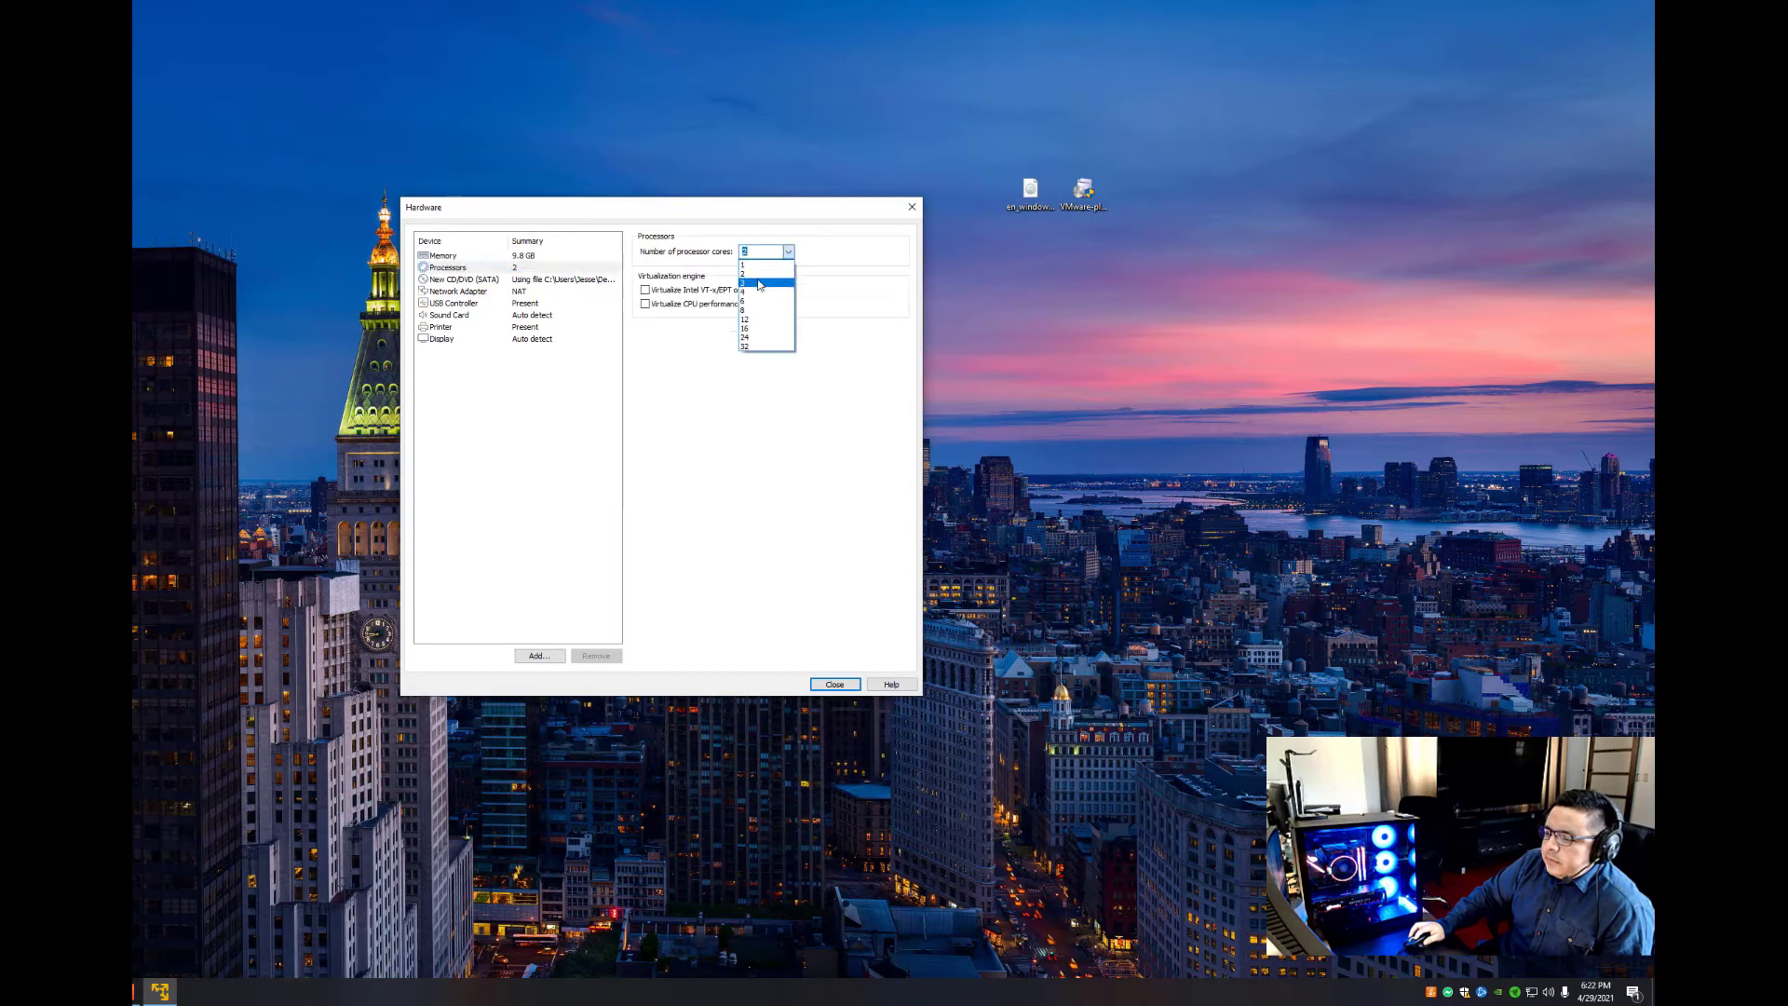
click(756, 291)
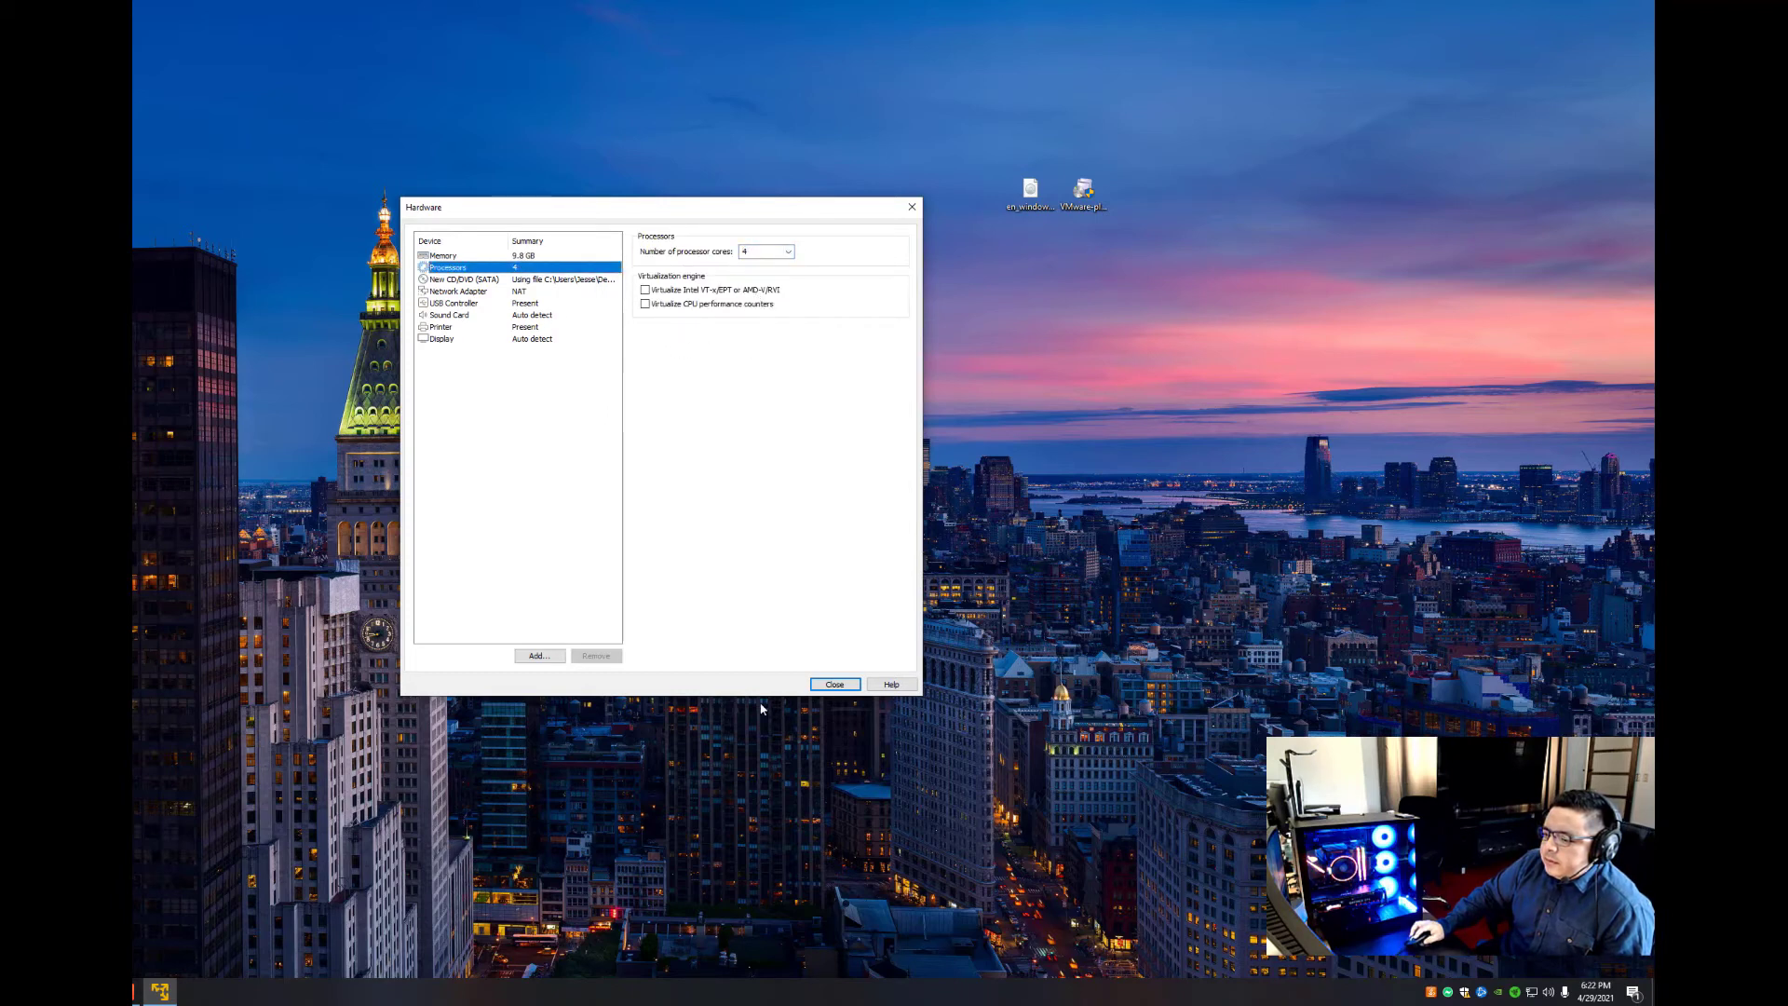
click(833, 685)
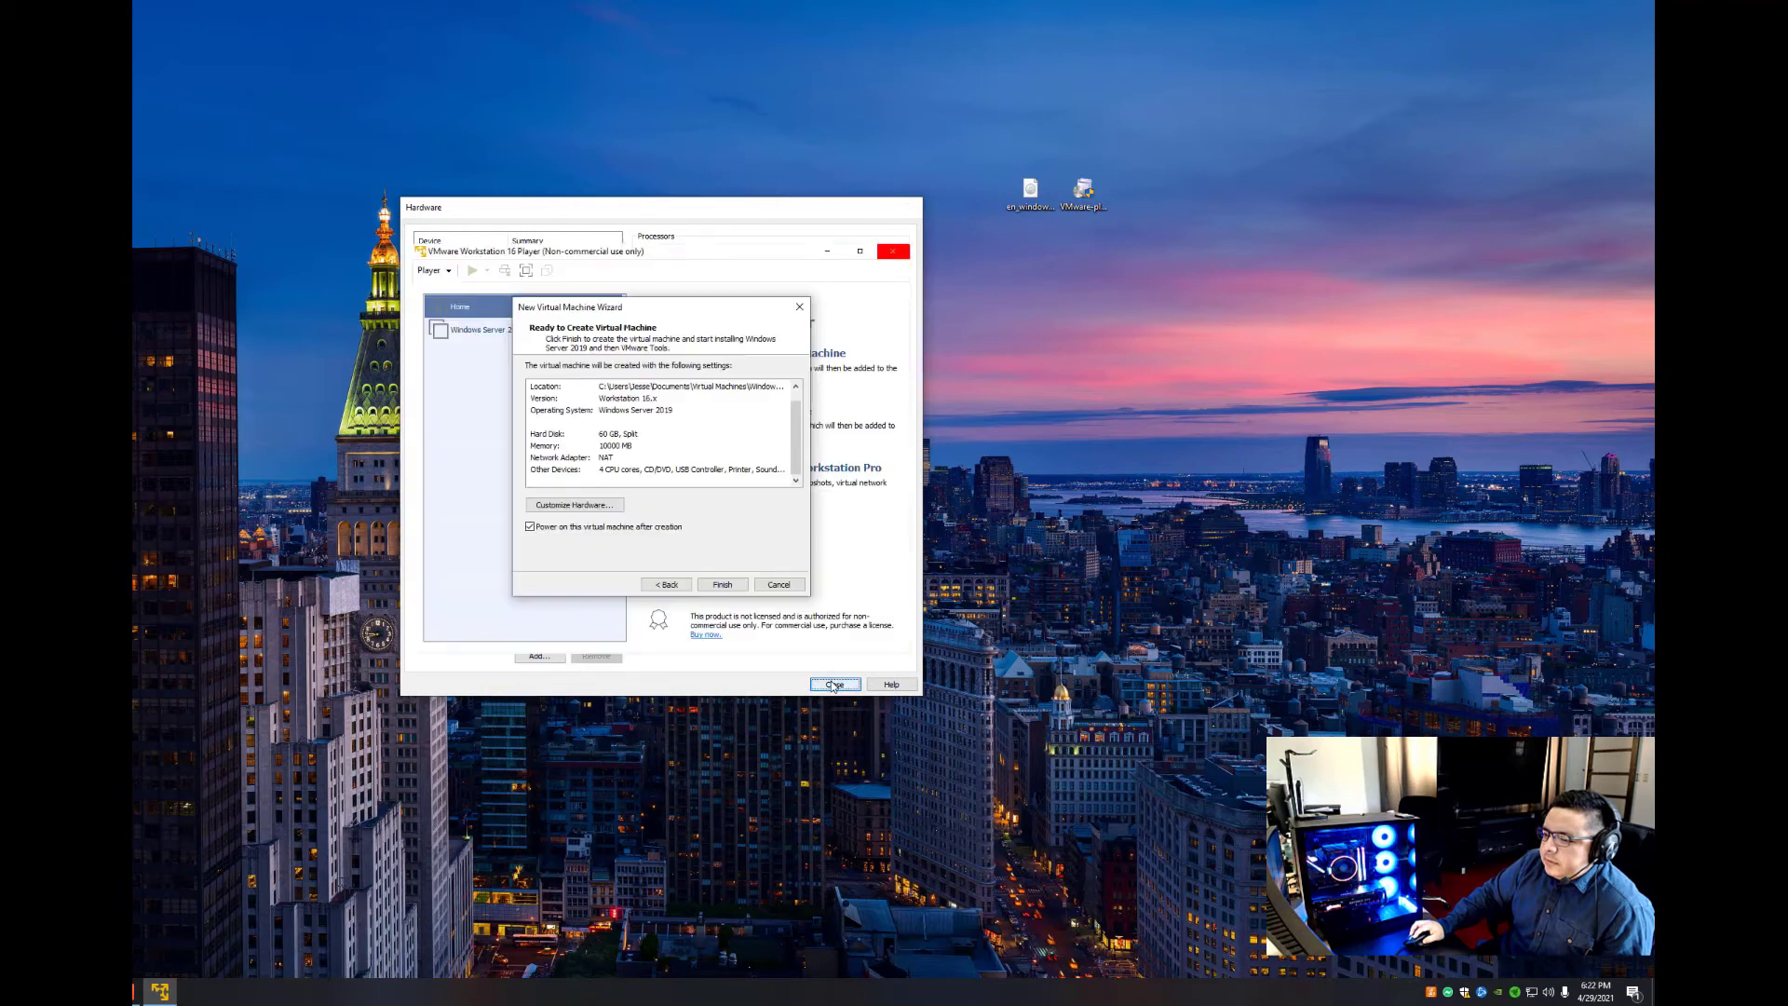
Create and power on the virtual machine, postponing the VMware Tools download.
click(719, 588)
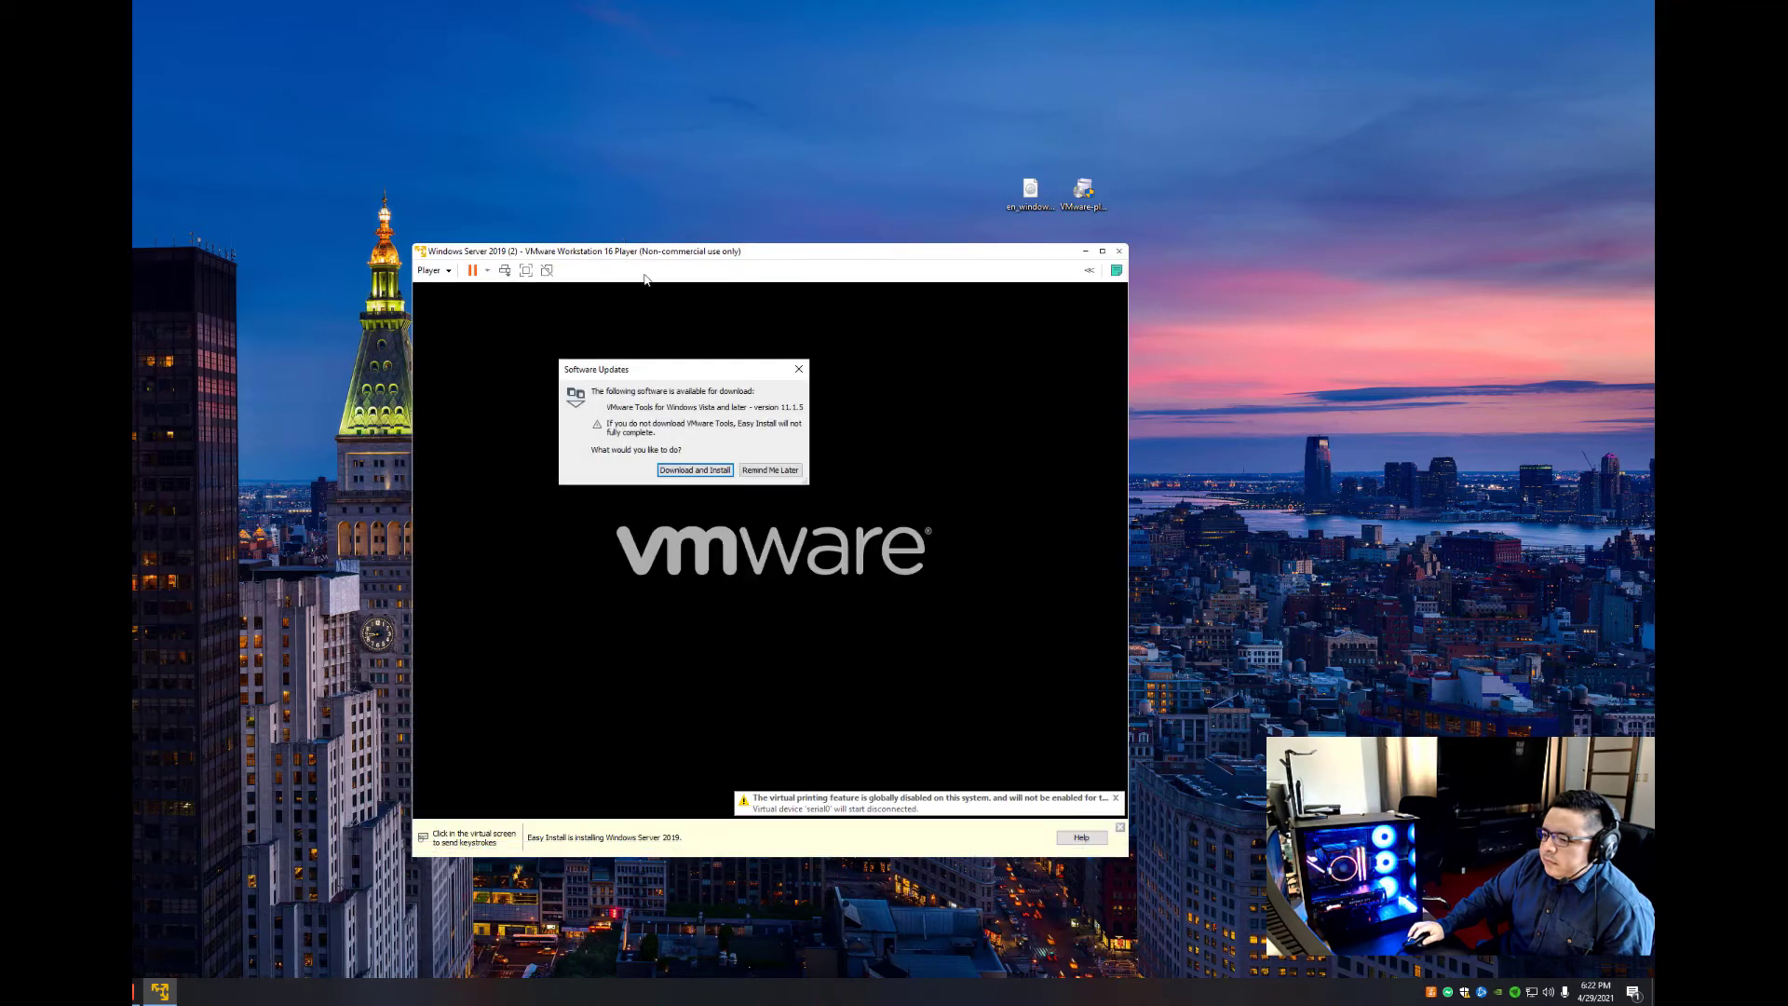
click(769, 470)
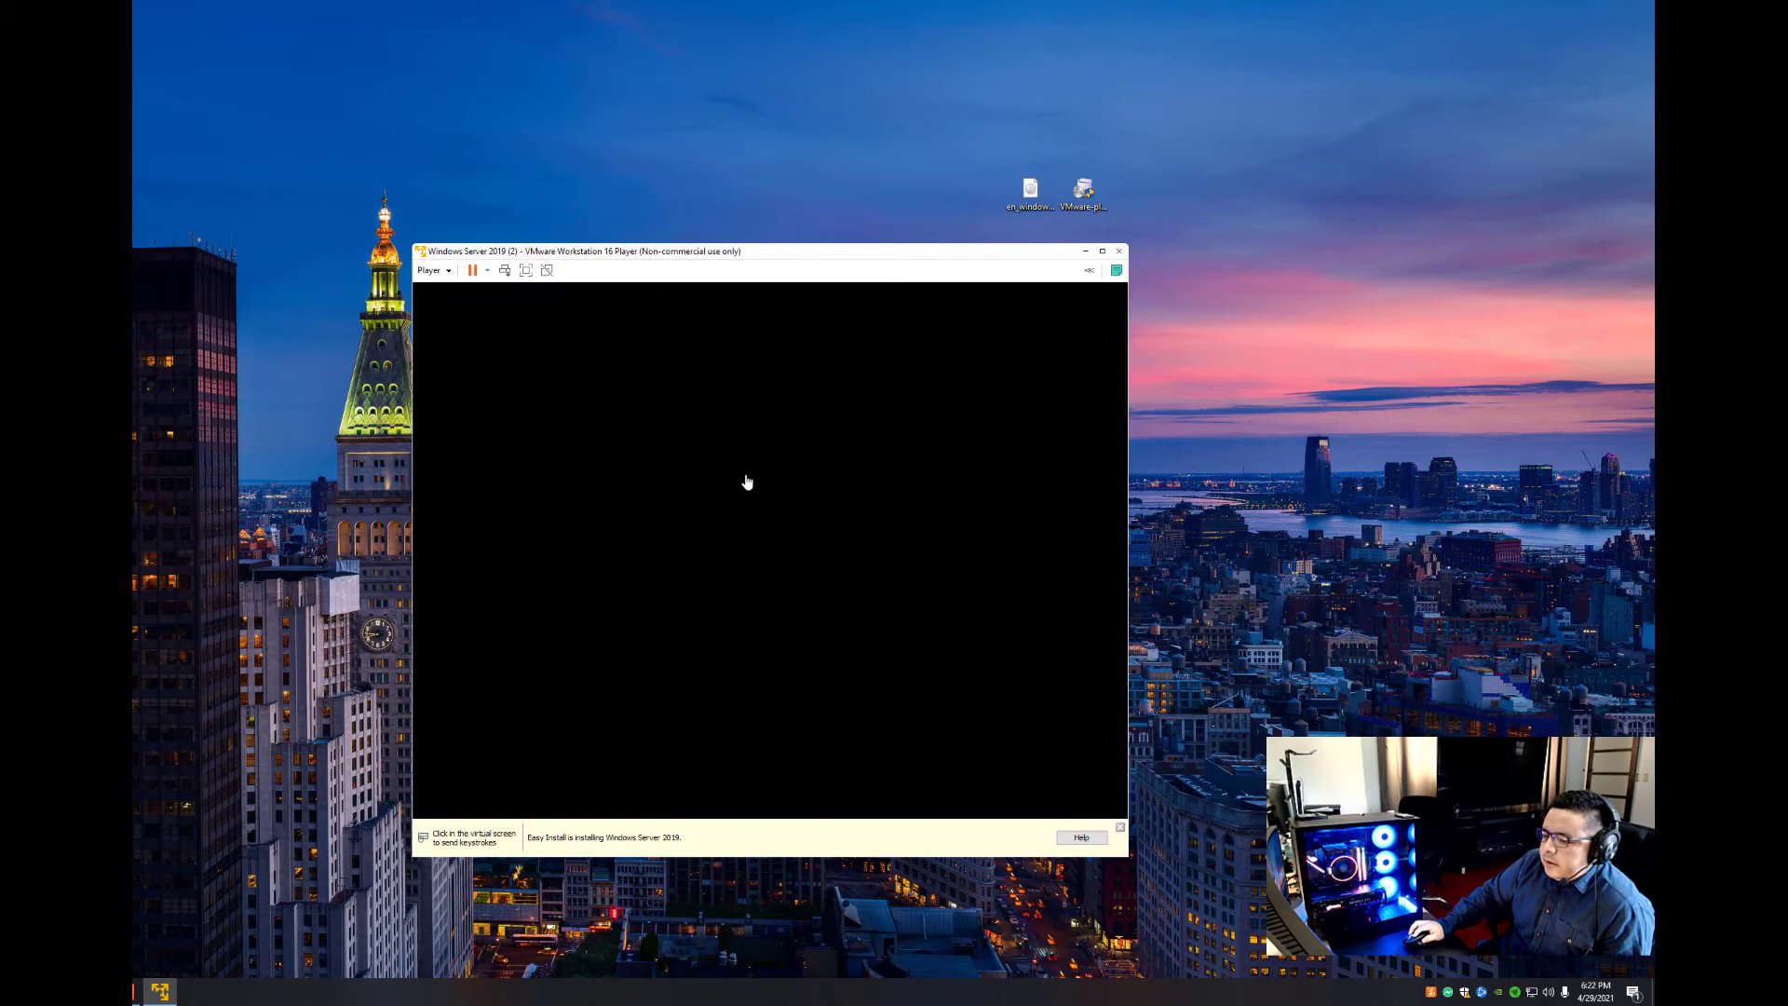
drag(807, 250, 828, 189)
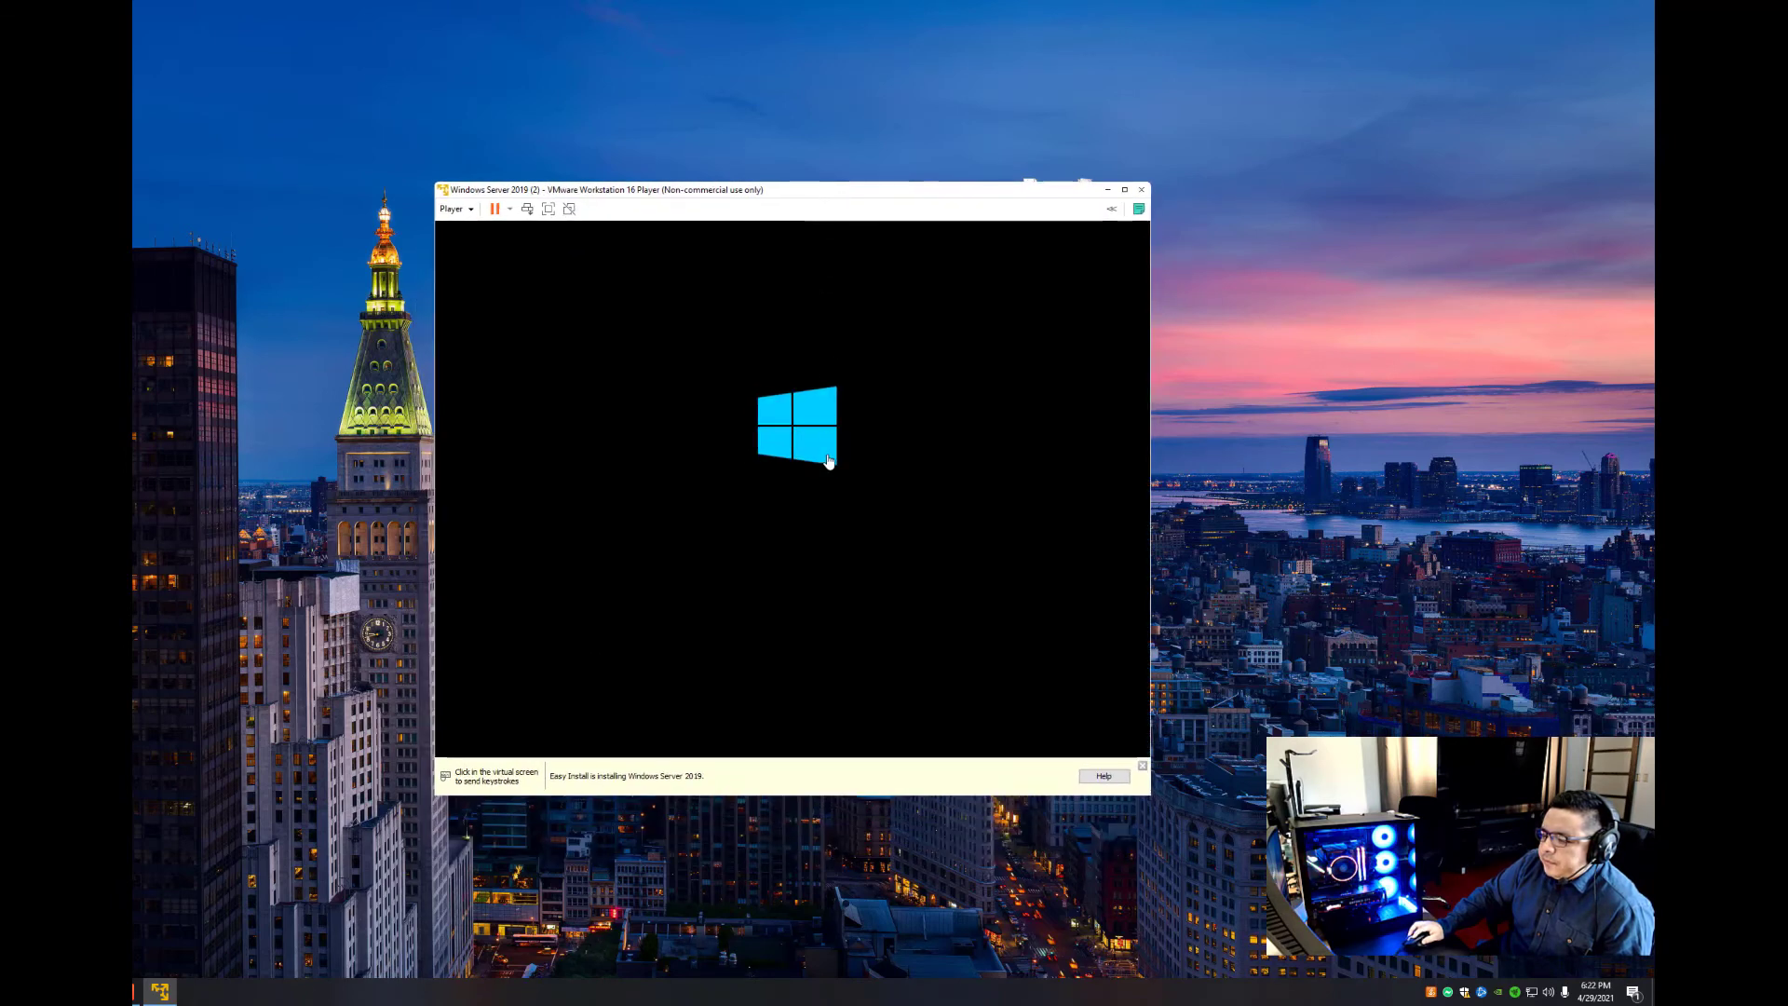
Dismiss the Easy Install notice and restart the virtual machine immediately to continue Windows Setup.
click(1144, 766)
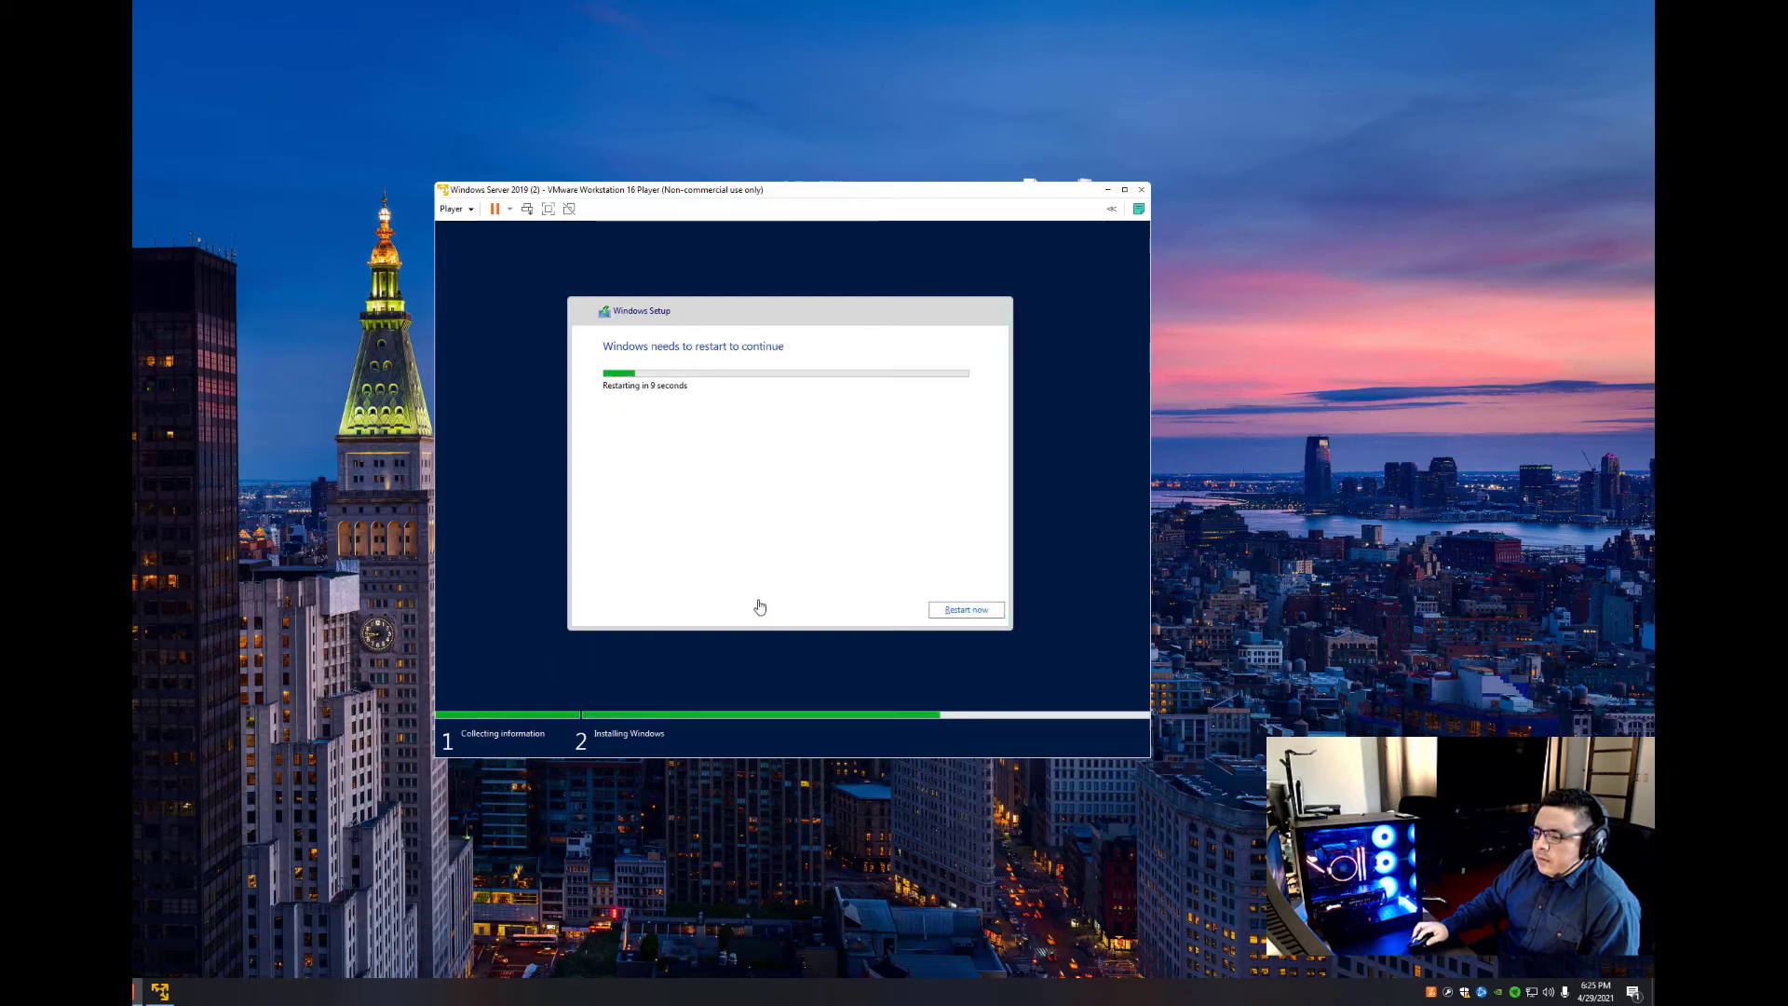
click(967, 612)
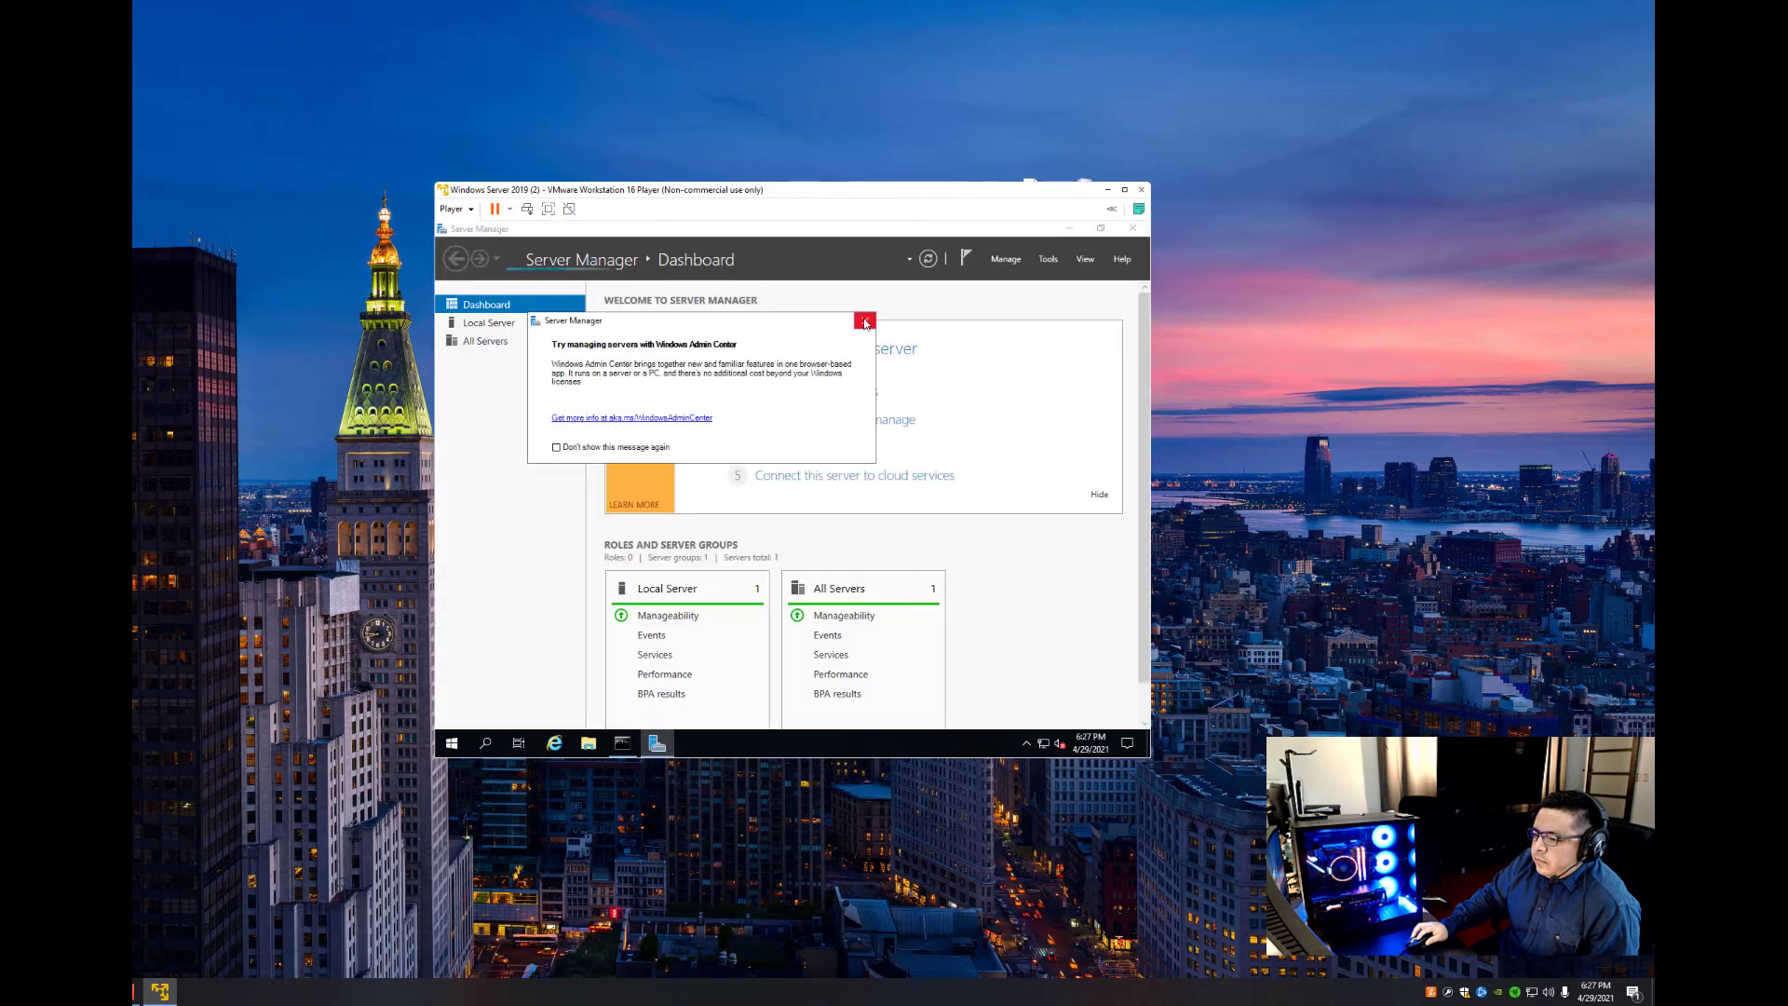
Close the Windows Admin Center message, minimize Server Manager, and dismiss the upgrader.exe error.
click(865, 321)
click(1068, 228)
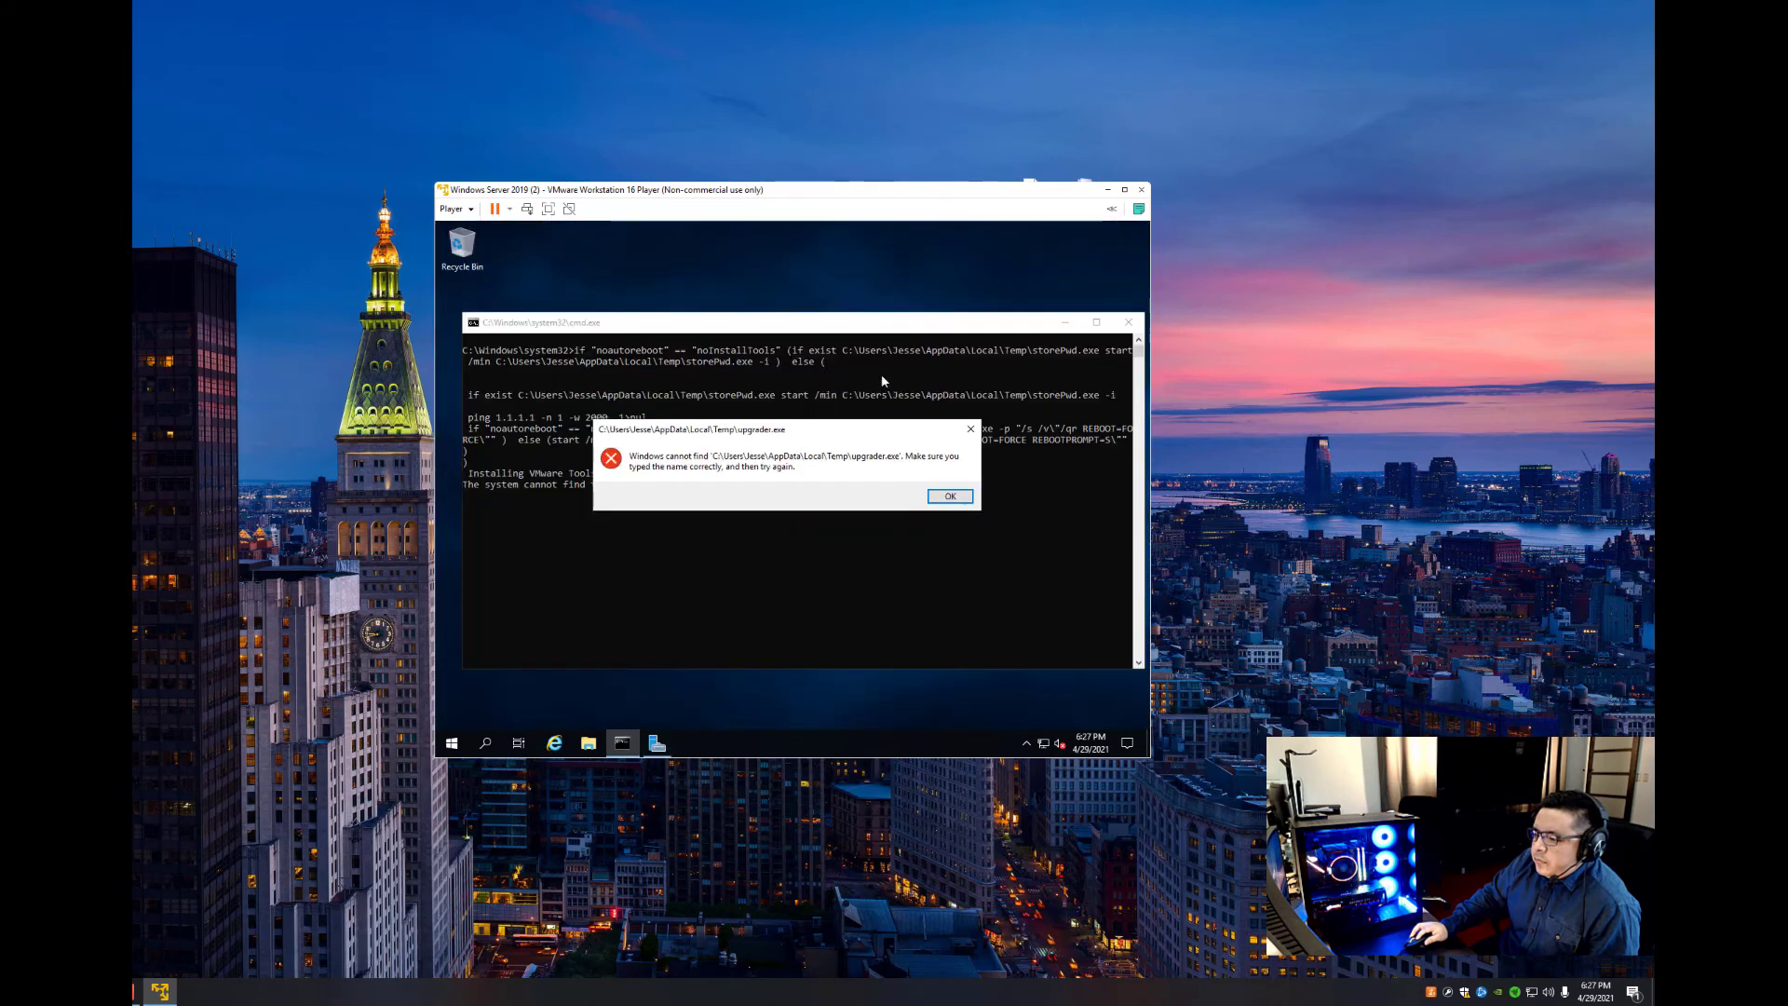
click(951, 496)
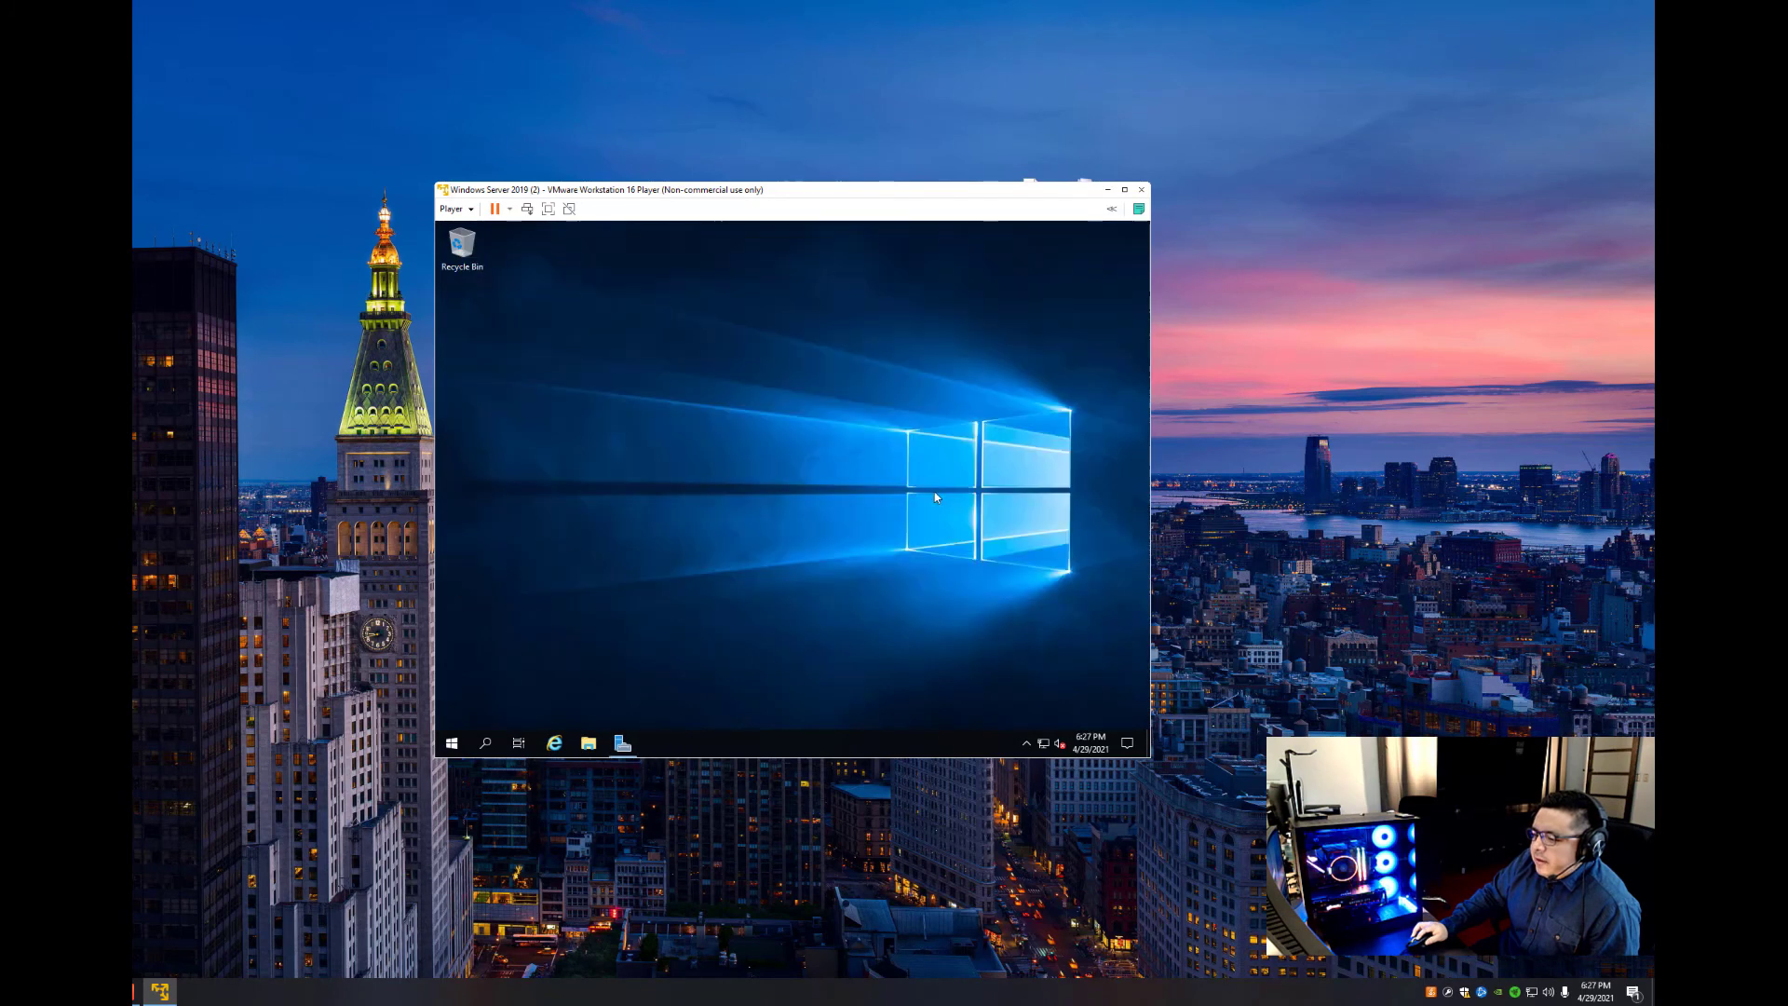
Restore Server Manager, examine the Local Disk (C:) drive under This PC in File Explorer, and close File Explorer.
click(622, 742)
click(588, 742)
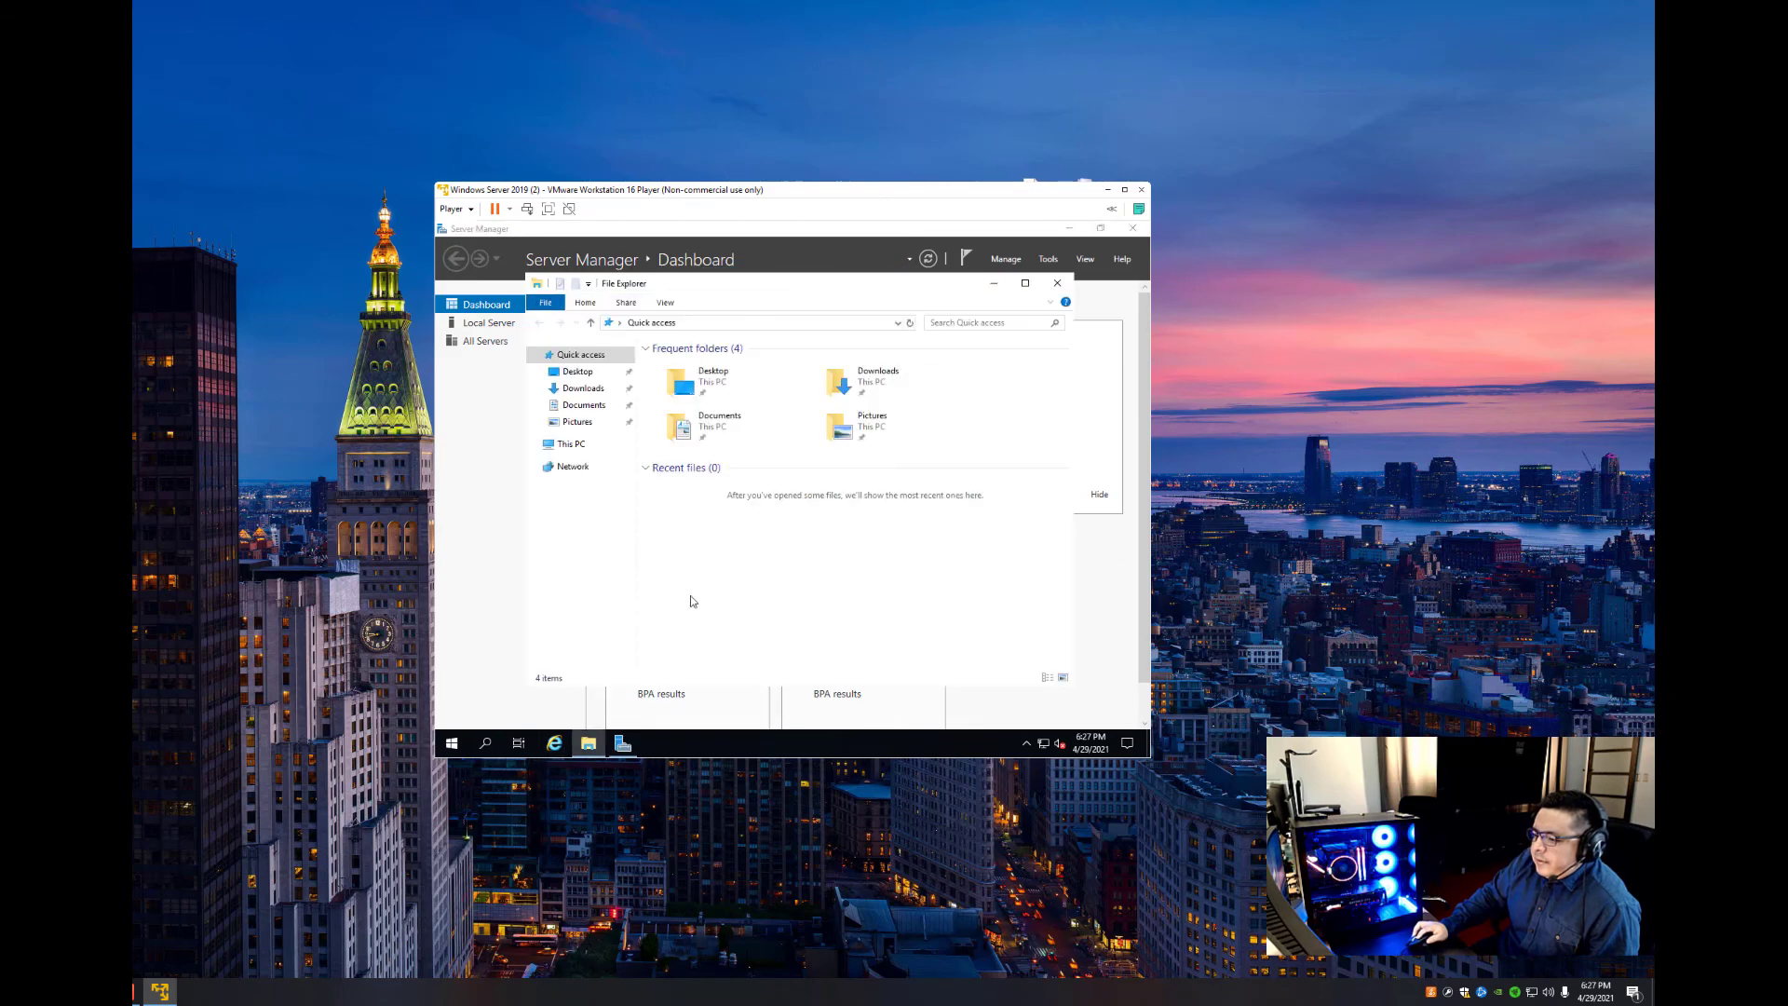
click(572, 445)
click(910, 558)
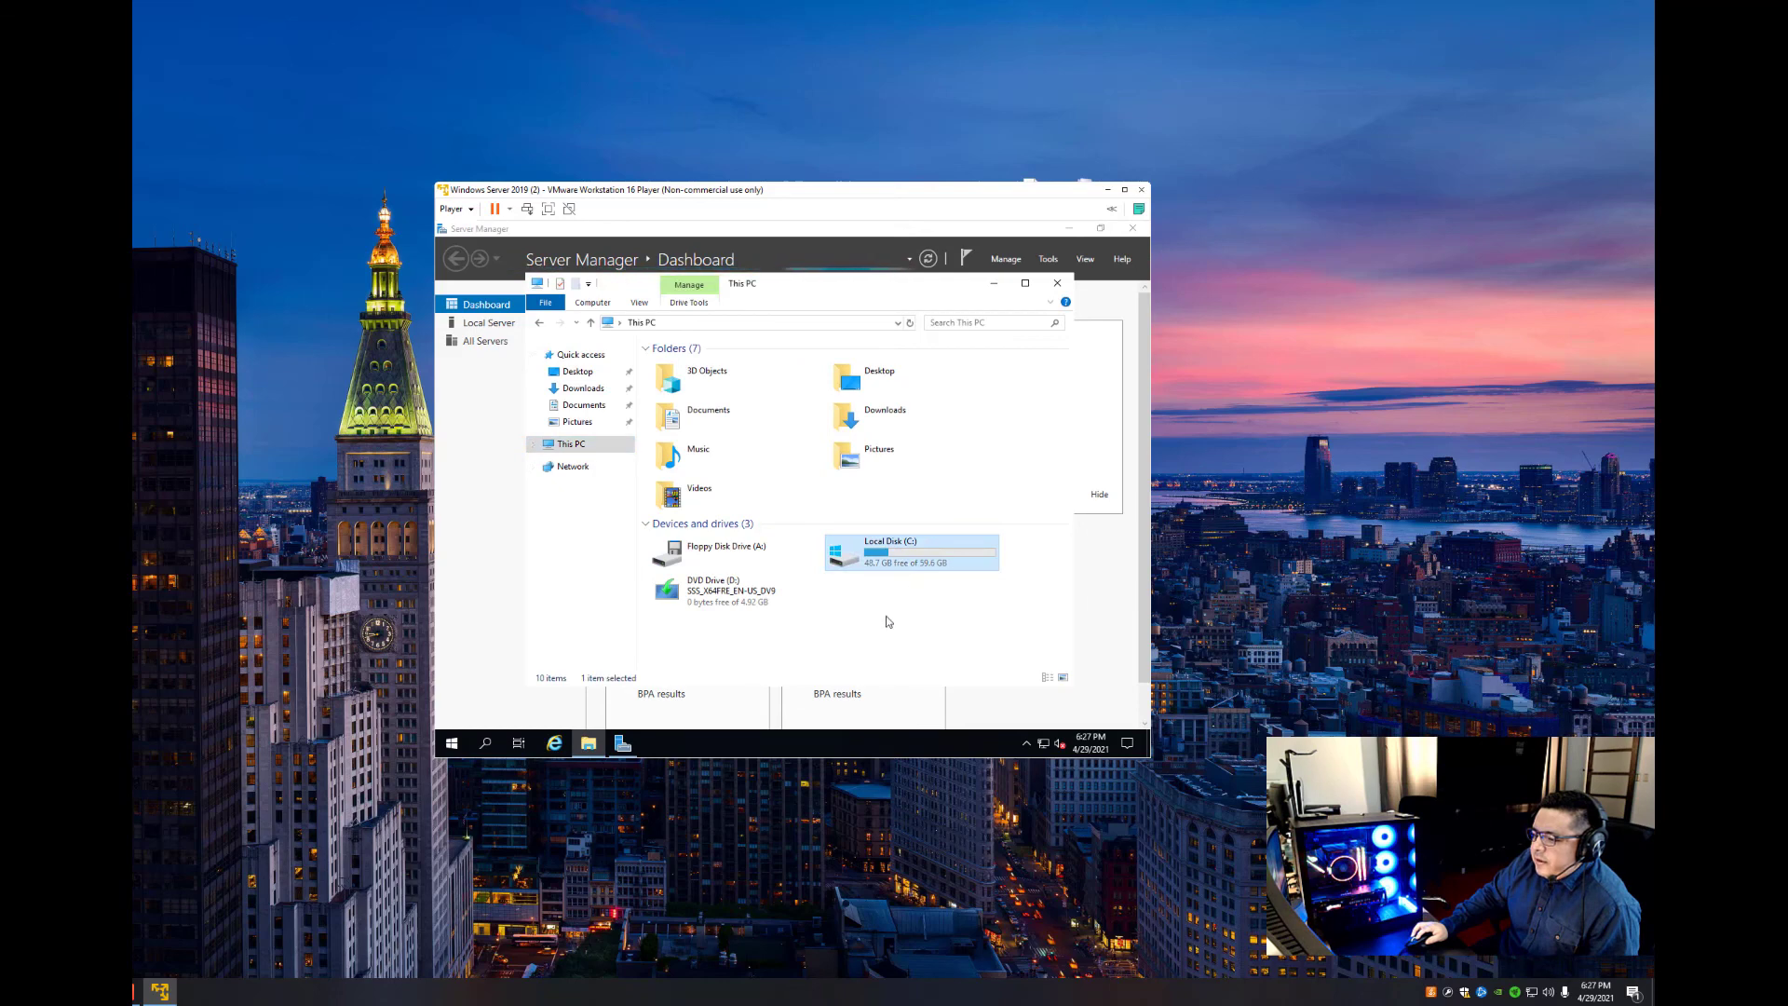
click(1057, 284)
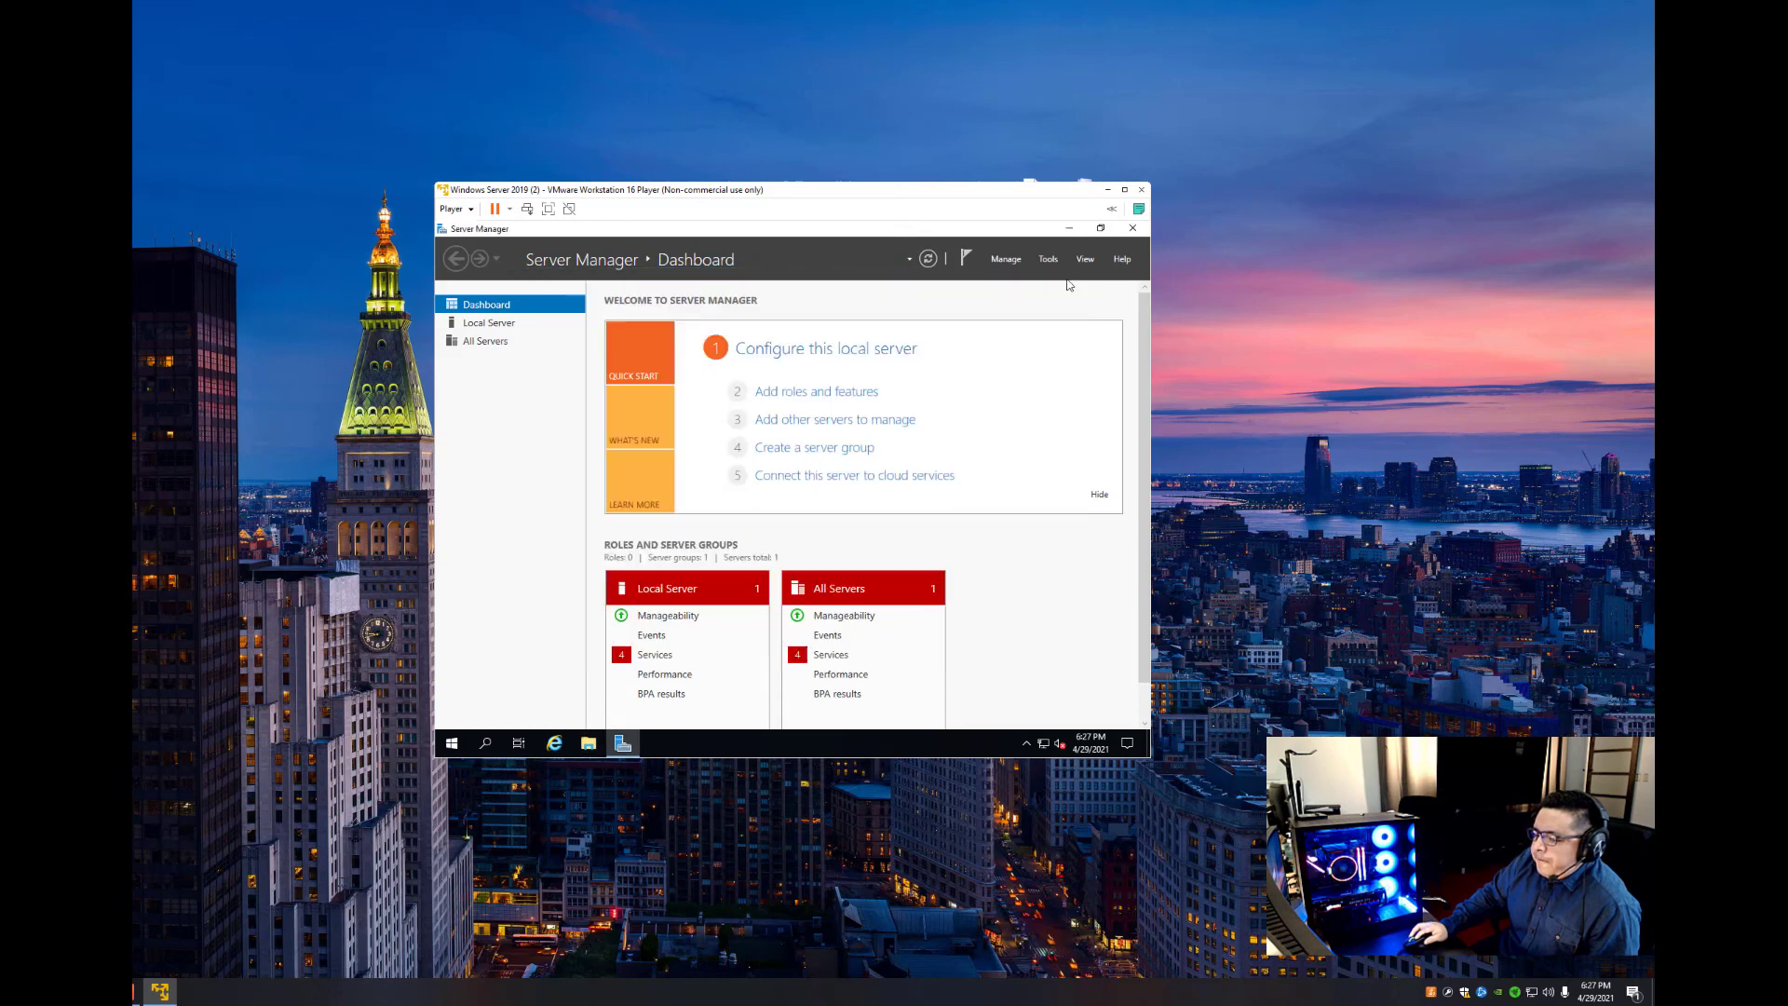
Look through the administrative tools offered by Server Manager and close Server Manager.
click(1047, 259)
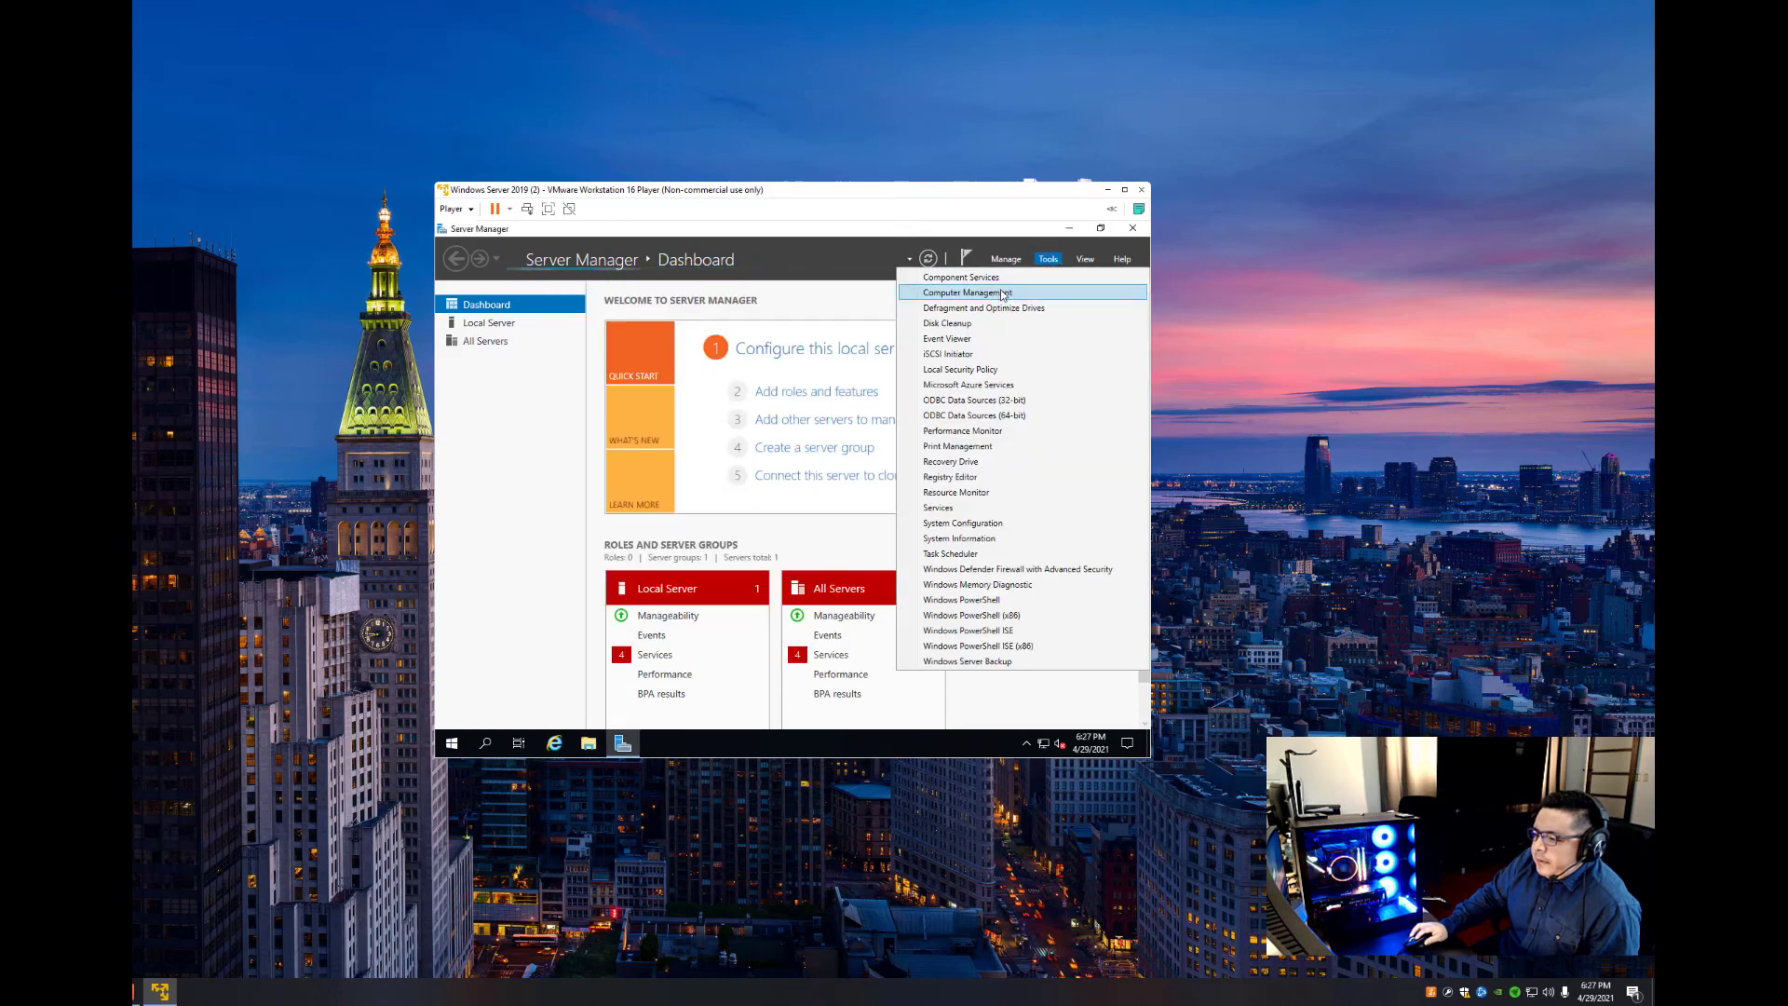
click(810, 300)
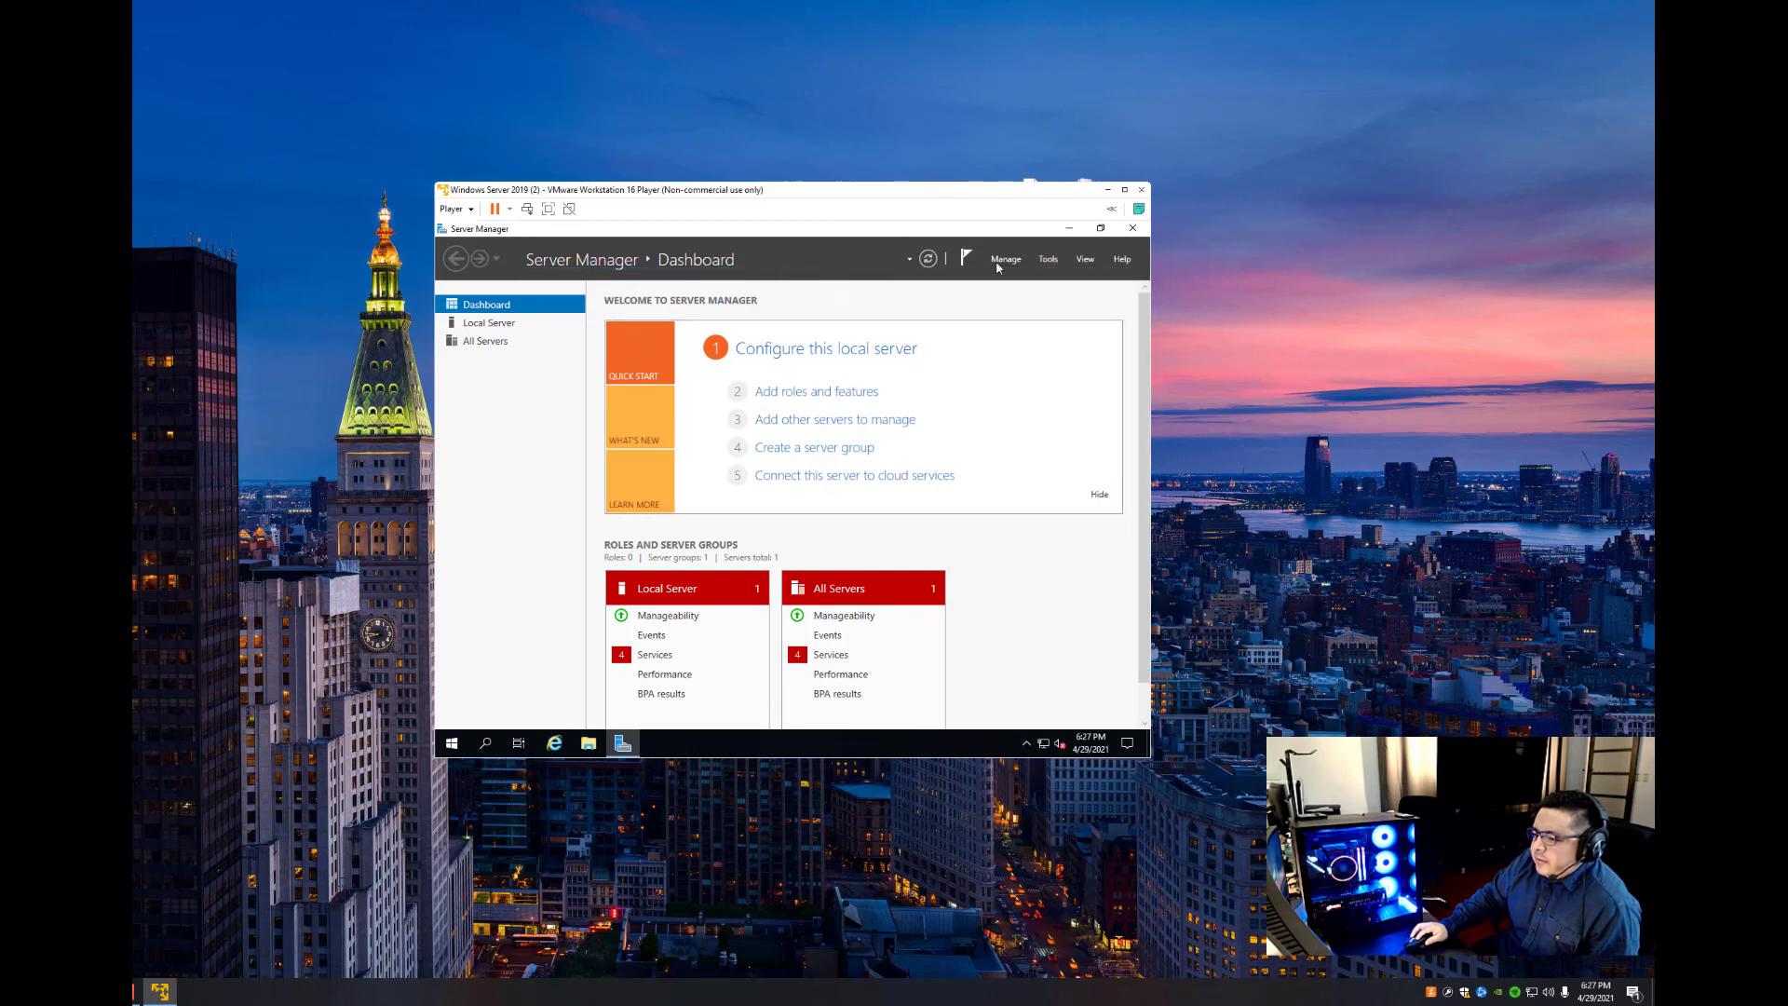
click(1131, 230)
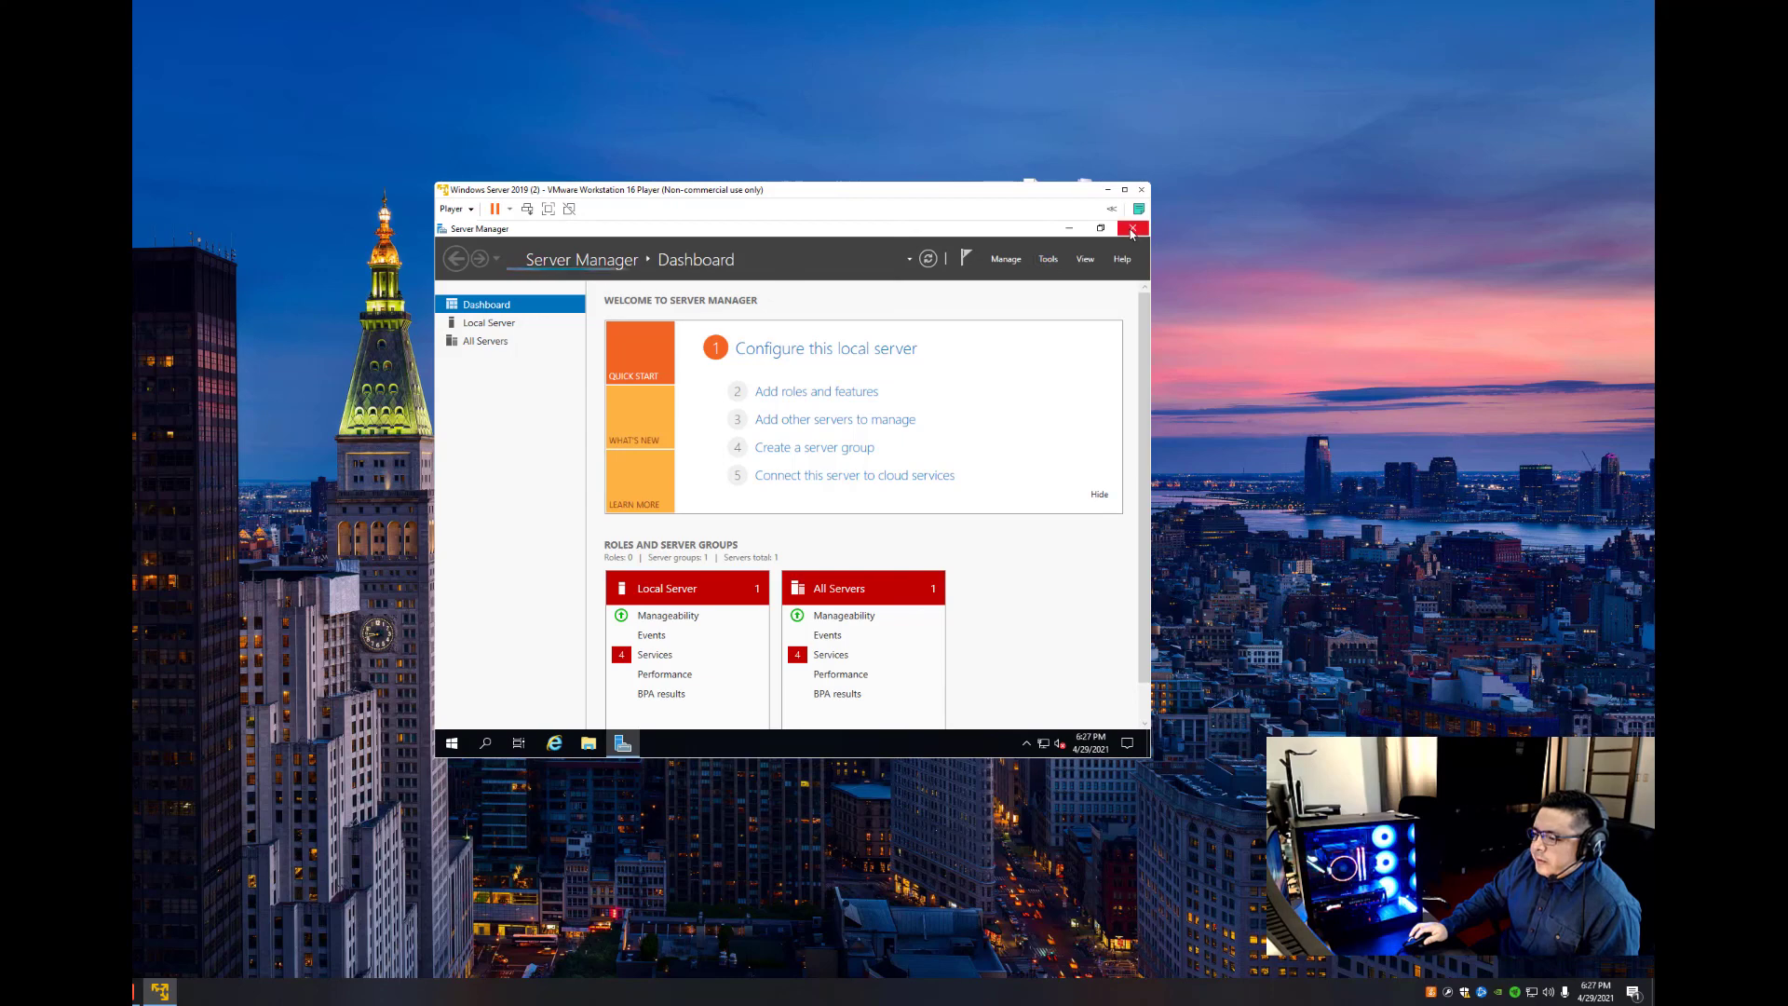